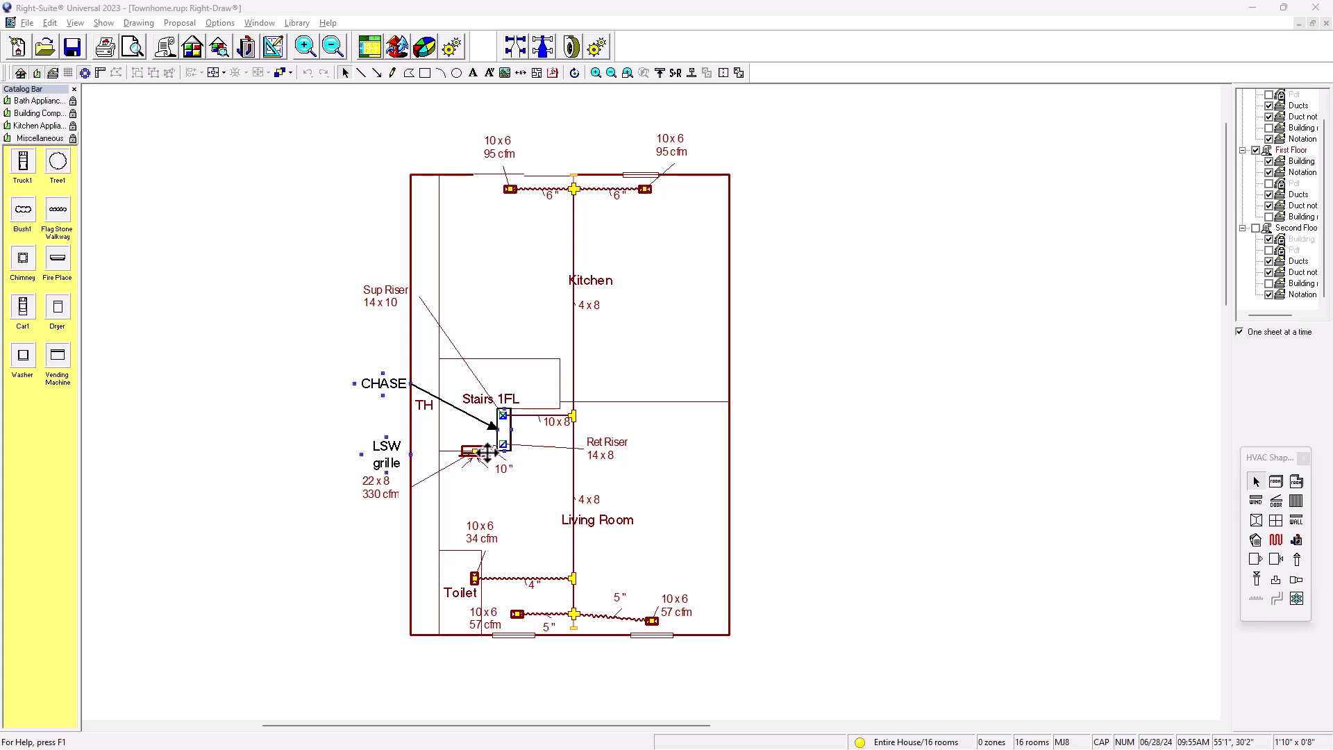
# Show the Basement sheet and add a text label reading "RA" in the upper part of the Garage.
pyautogui.scroll(1, 1270, 164)
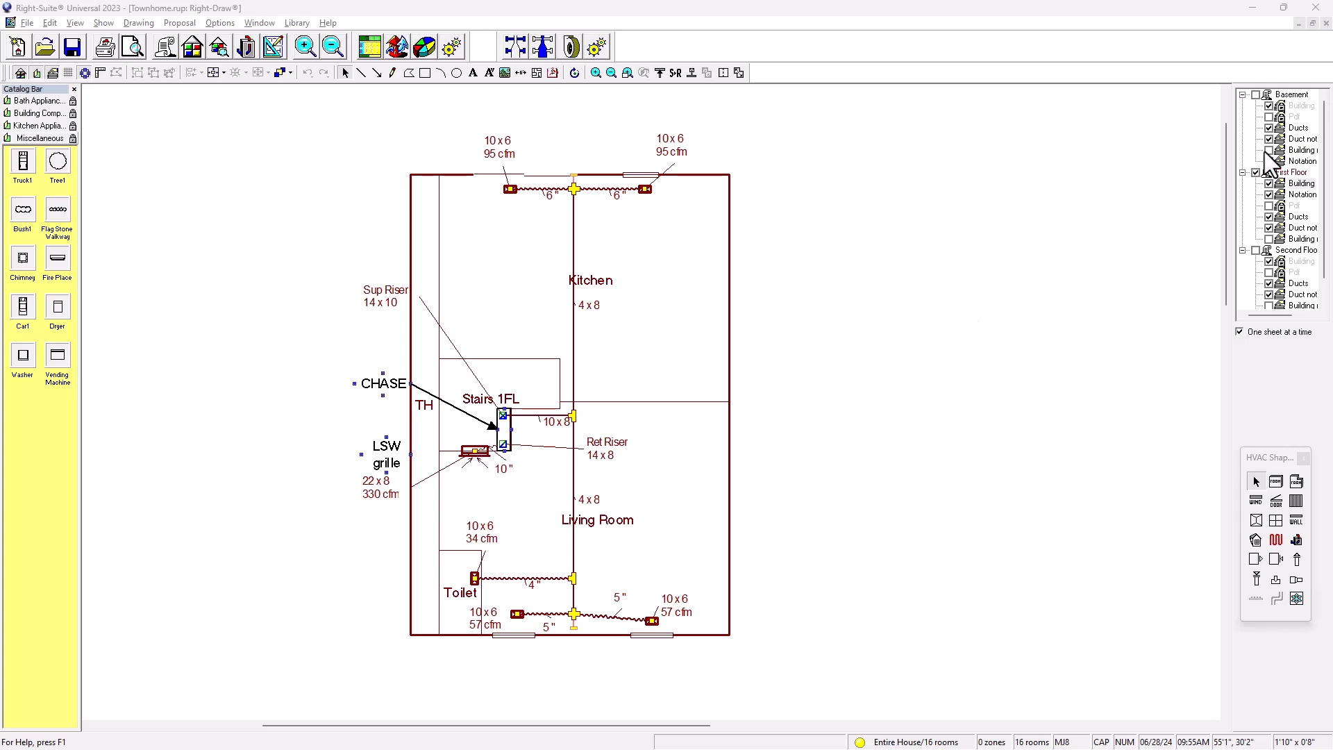
pyautogui.click(1296, 106)
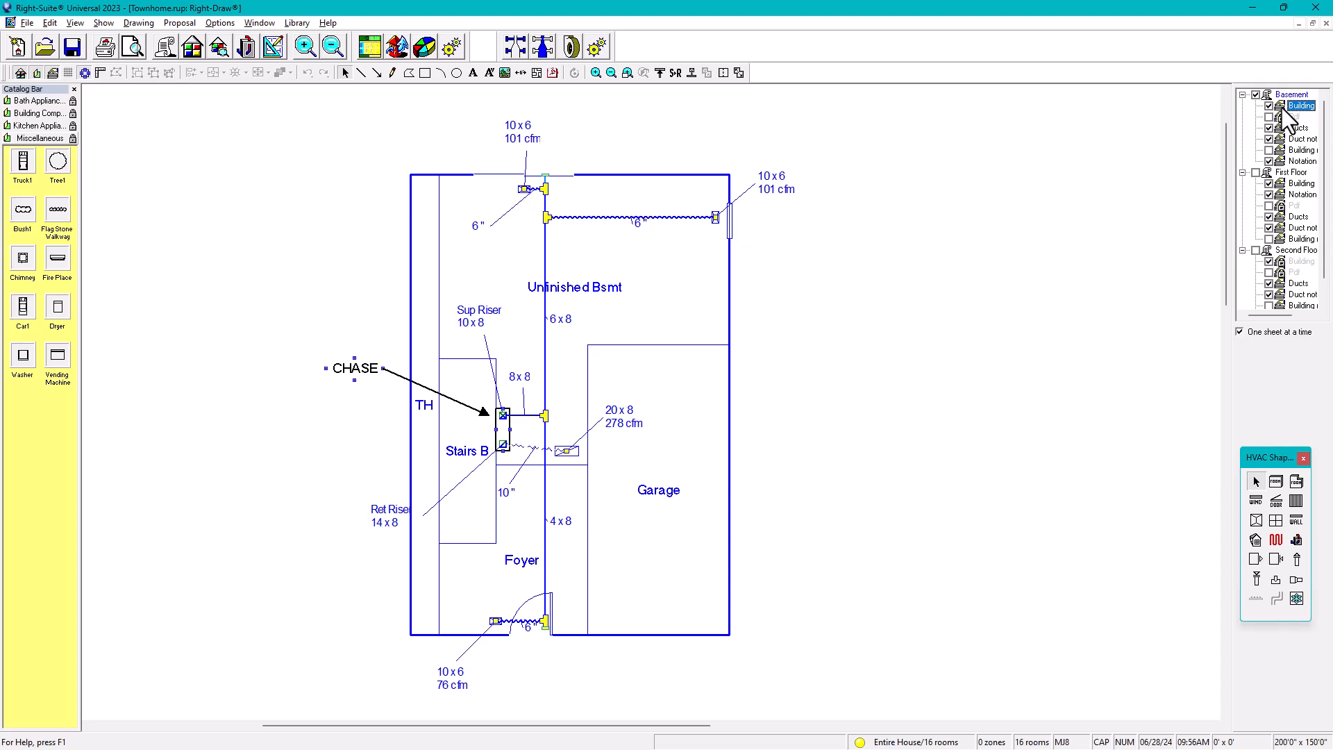
pyautogui.click(472, 72)
pyautogui.click(711, 441)
pyautogui.click(1256, 481)
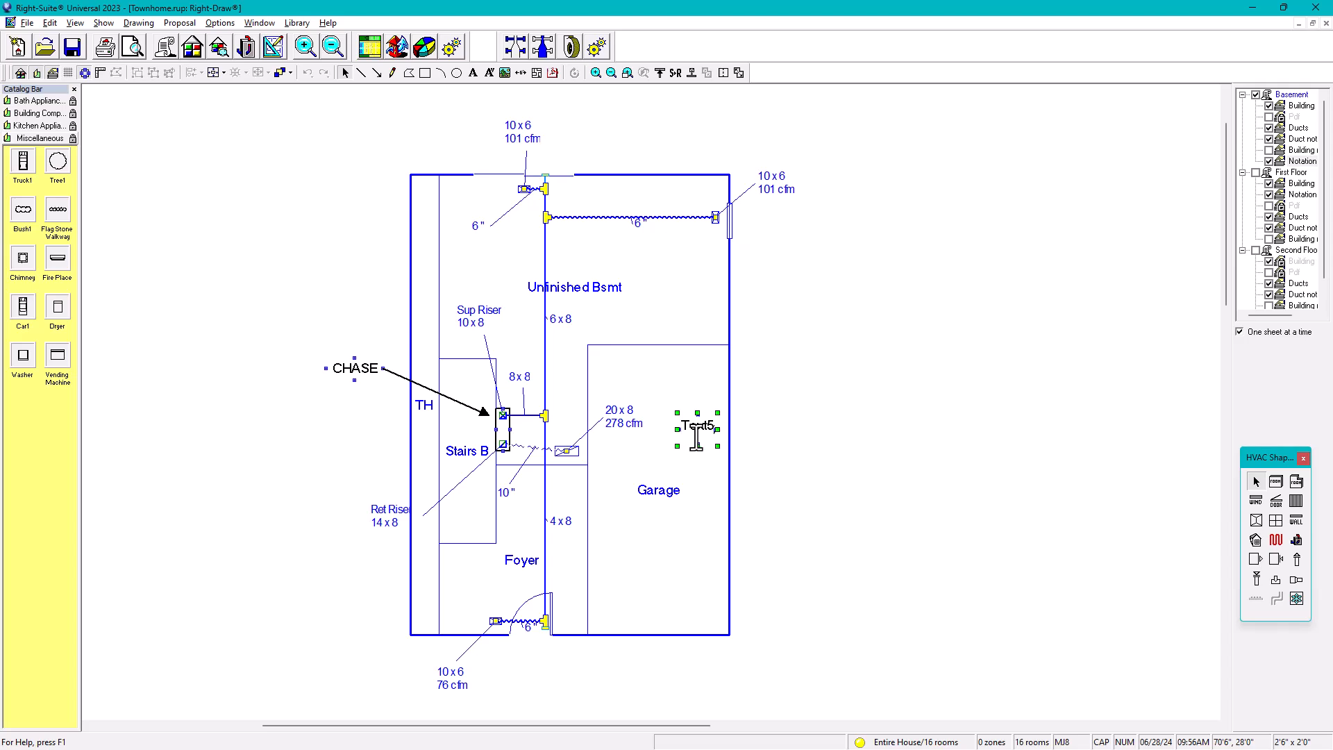
pyautogui.press('BackSpace')
pyautogui.press('BackSpace')
pyautogui.press('BackSpace')
pyautogui.press('BackSpace')
pyautogui.press('BackSpace')
pyautogui.write('RA')
# Move the RA label directly beneath the 20 x 8, 278 cfm return grille callout.
pyautogui.click(843, 427)
pyautogui.click(707, 428)
pyautogui.moveTo(707, 428); pyautogui.dragTo(631, 440)
pyautogui.press('Up')
pyautogui.press('Left')
pyautogui.click(815, 432)
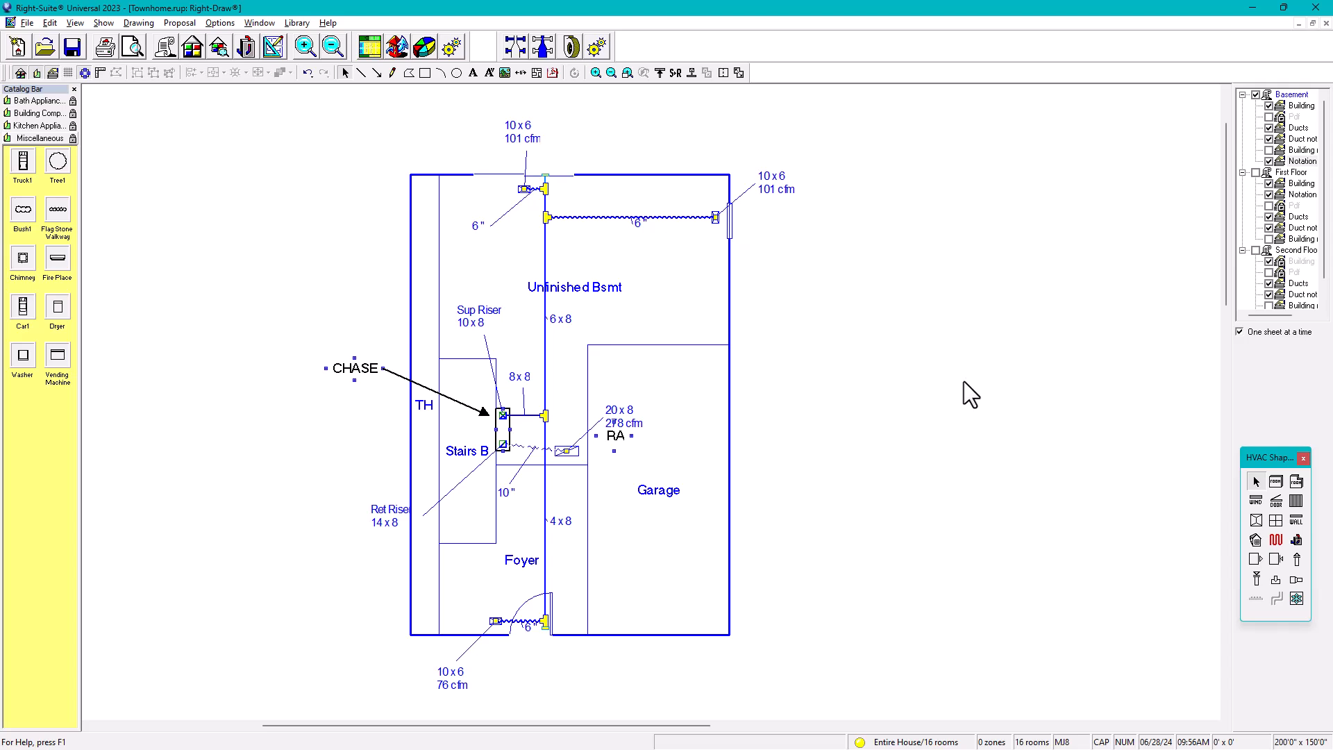
# Copy the RA label to the First Floor sheet and place it beneath the 22 x 8, 330 cfm grille callout.
pyautogui.click(618, 442)
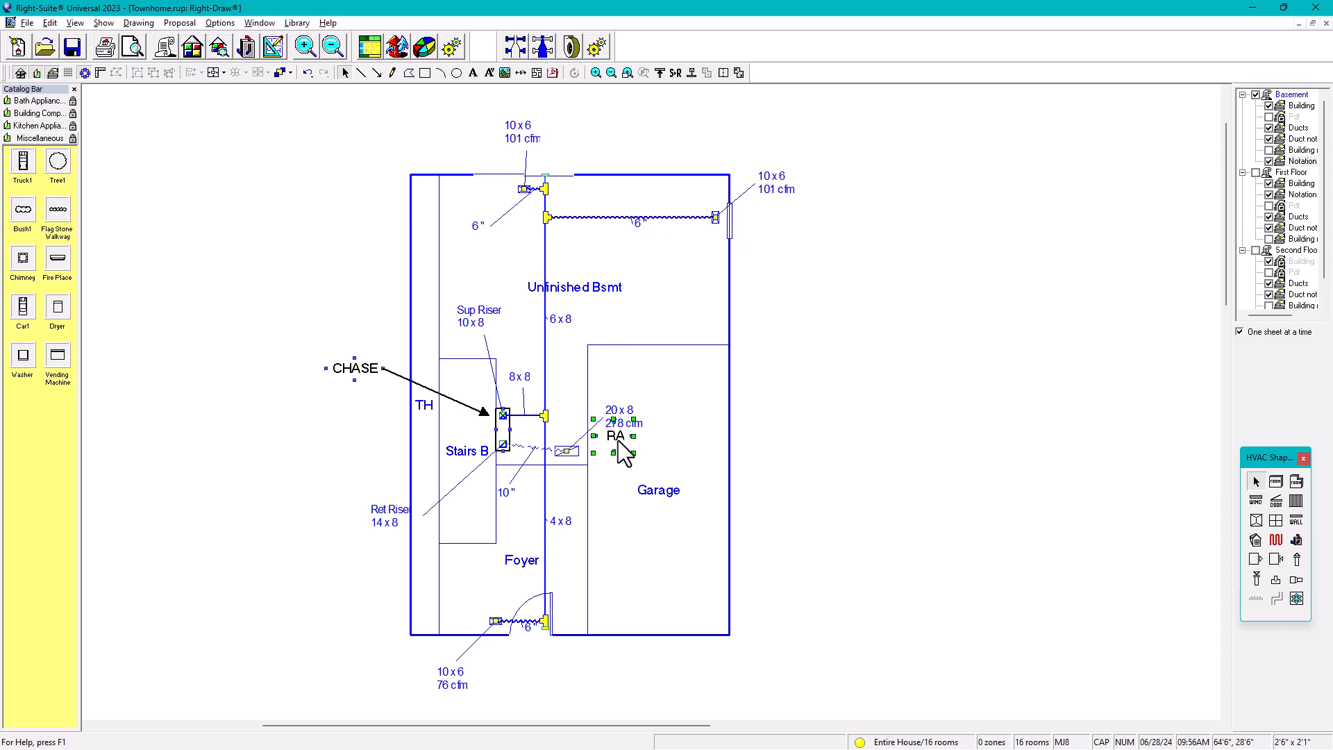
pyautogui.click(831, 443)
pyautogui.click(1297, 182)
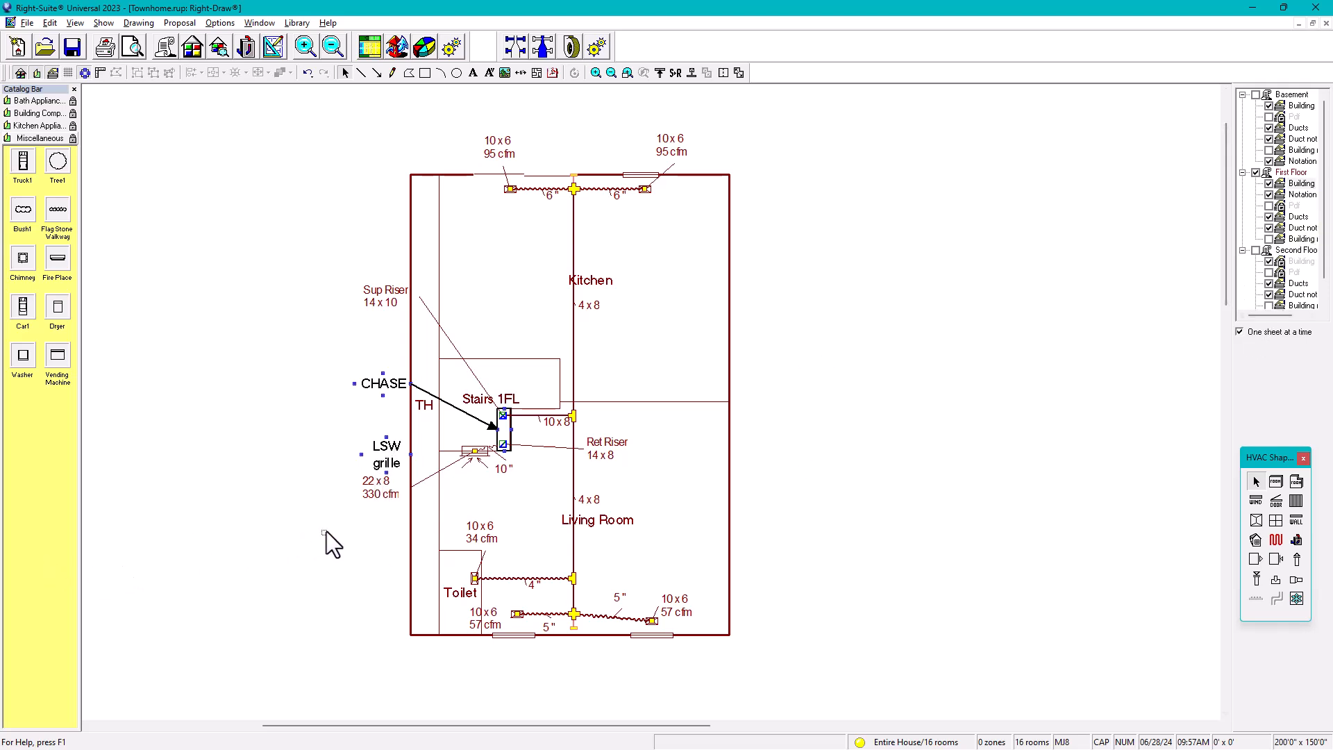
pyautogui.hotkey('ctrl', 'v')
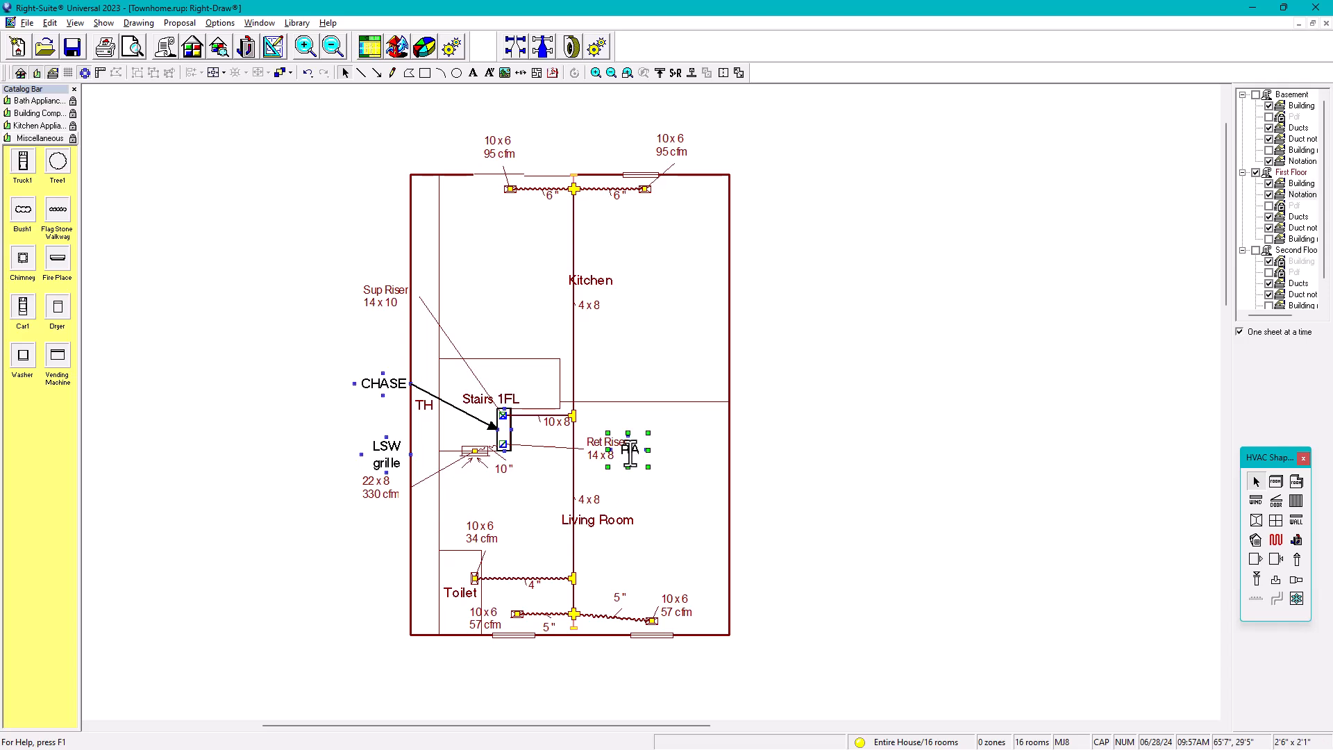
pyautogui.moveTo(618, 467); pyautogui.dragTo(353, 468)
pyautogui.press('Left')
pyautogui.press('Left')
pyautogui.press('Up')
pyautogui.scroll(2, 344, 455)
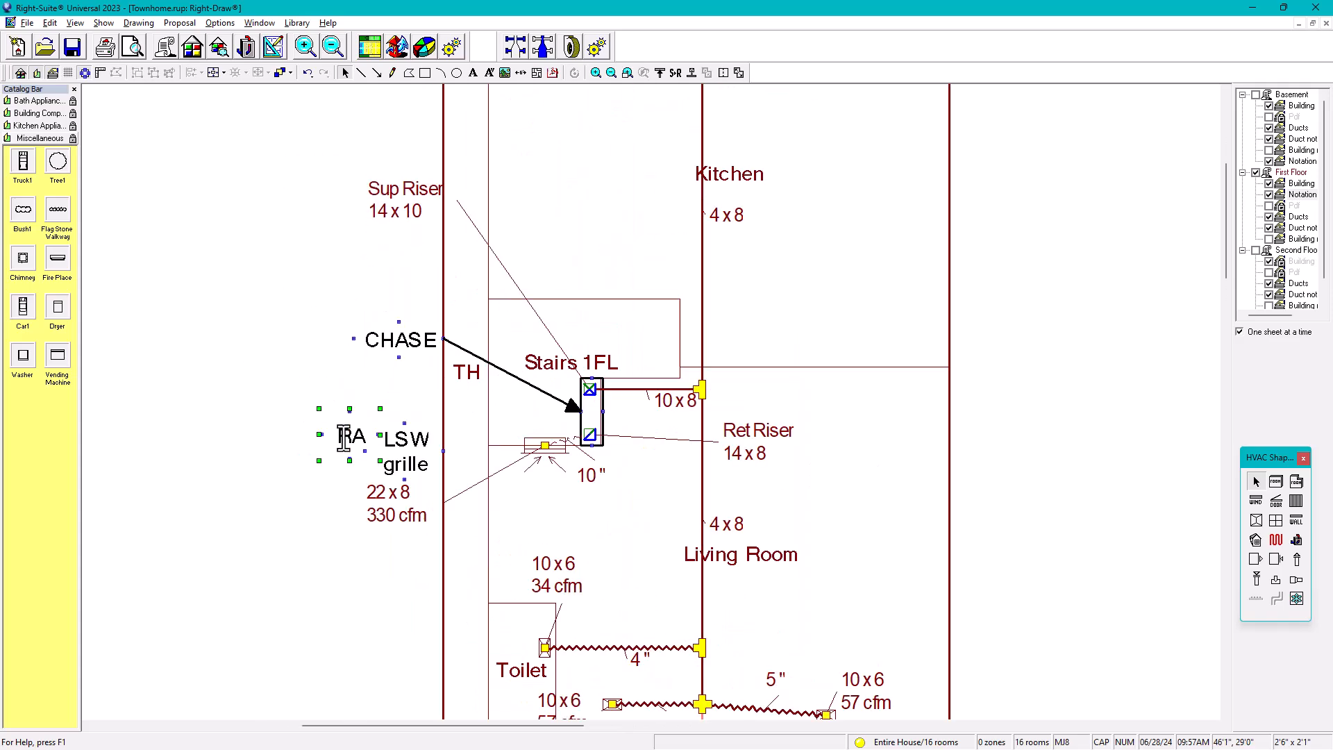
pyautogui.moveTo(344, 455); pyautogui.dragTo(401, 571)
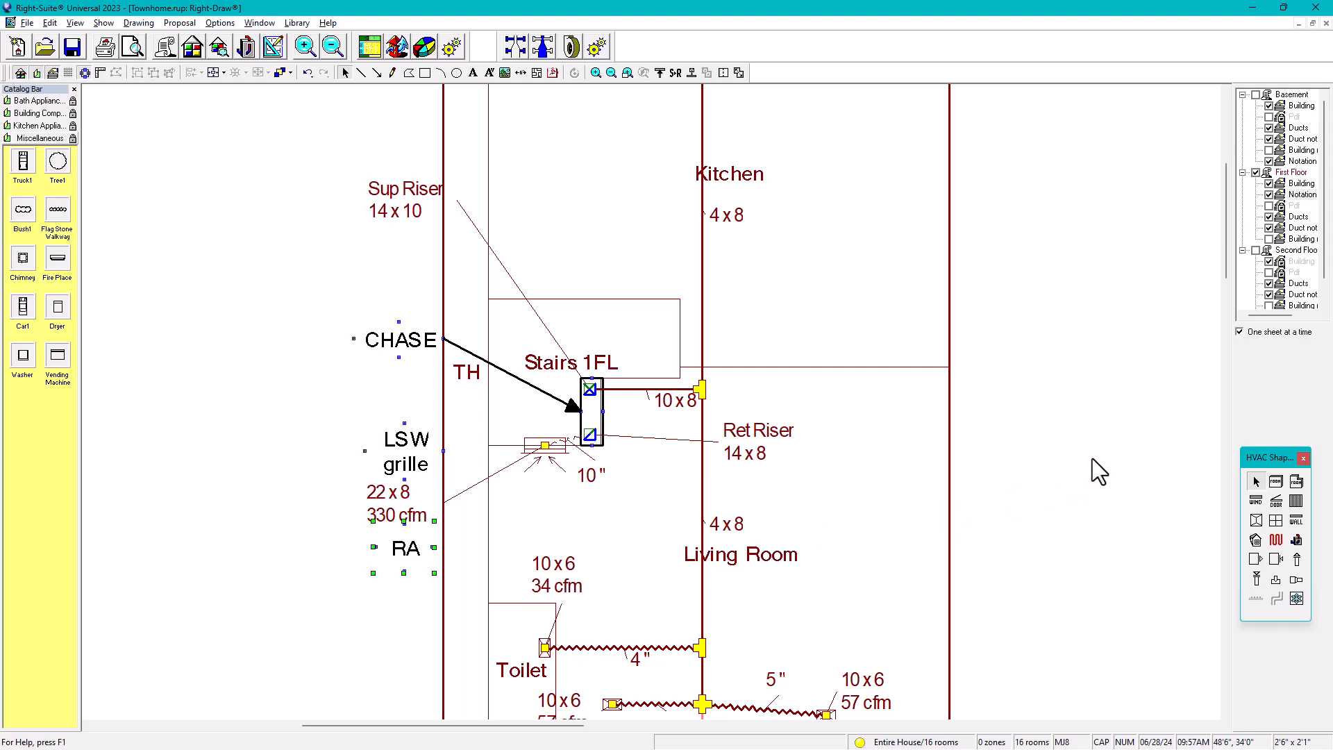
# Copy the First Floor's RA label to the Second Floor sheet and place it beneath the 12 x 8, 153 cfm callout.
pyautogui.scroll(-1, 1009, 459)
pyautogui.moveTo(962, 447); pyautogui.dragTo(955, 456, button='middle')
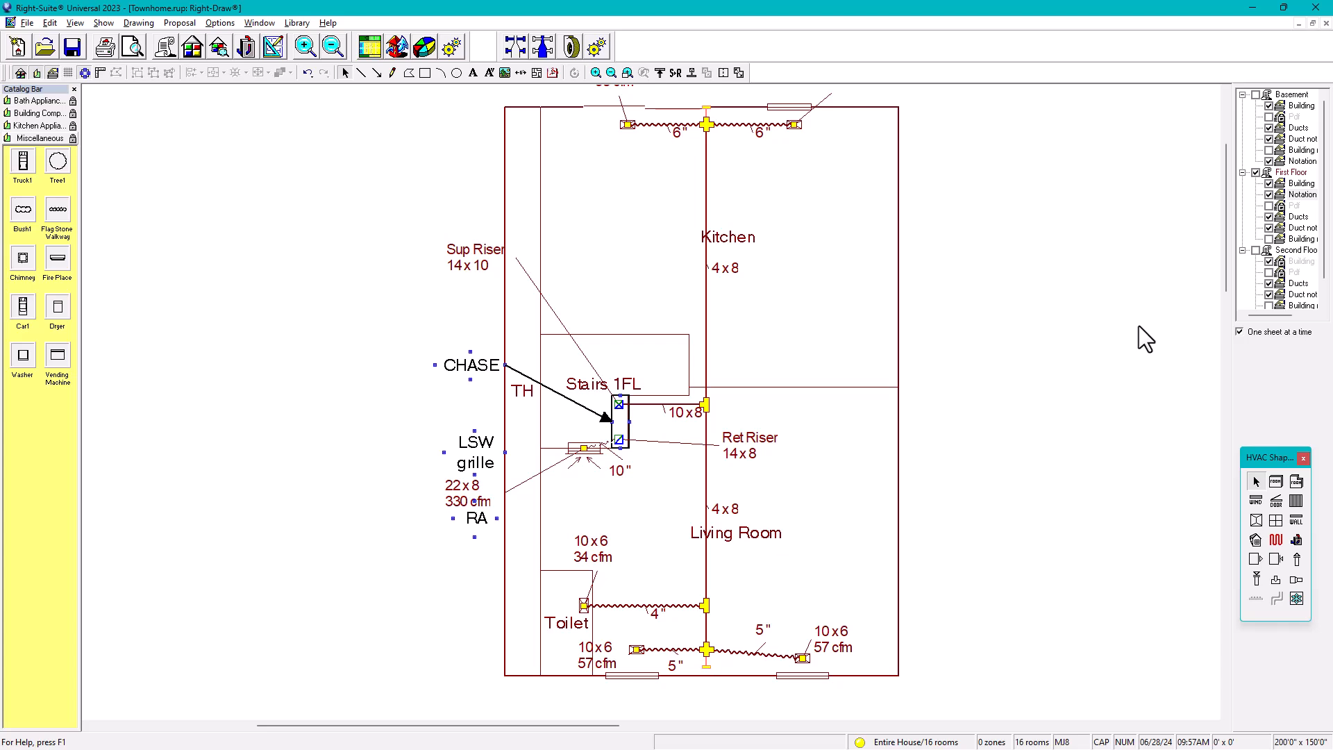
pyautogui.click(1300, 262)
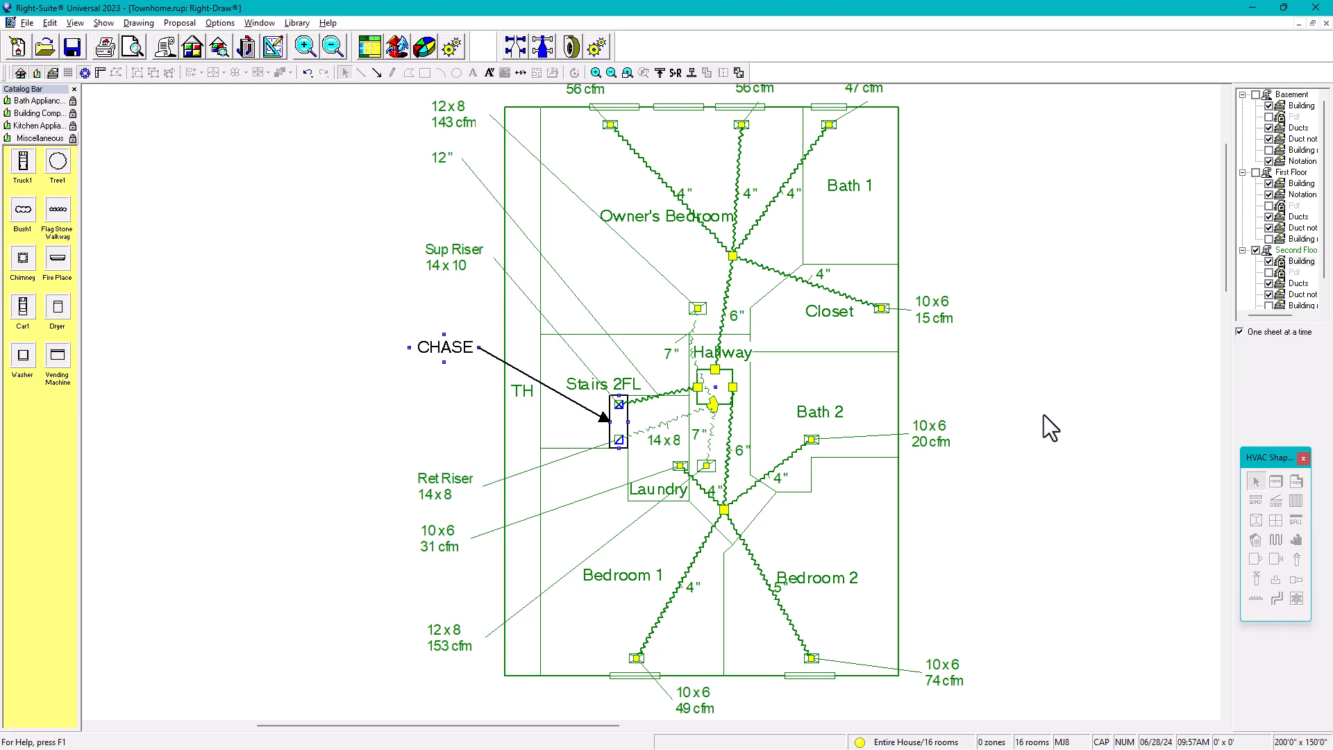
pyautogui.click(1302, 183)
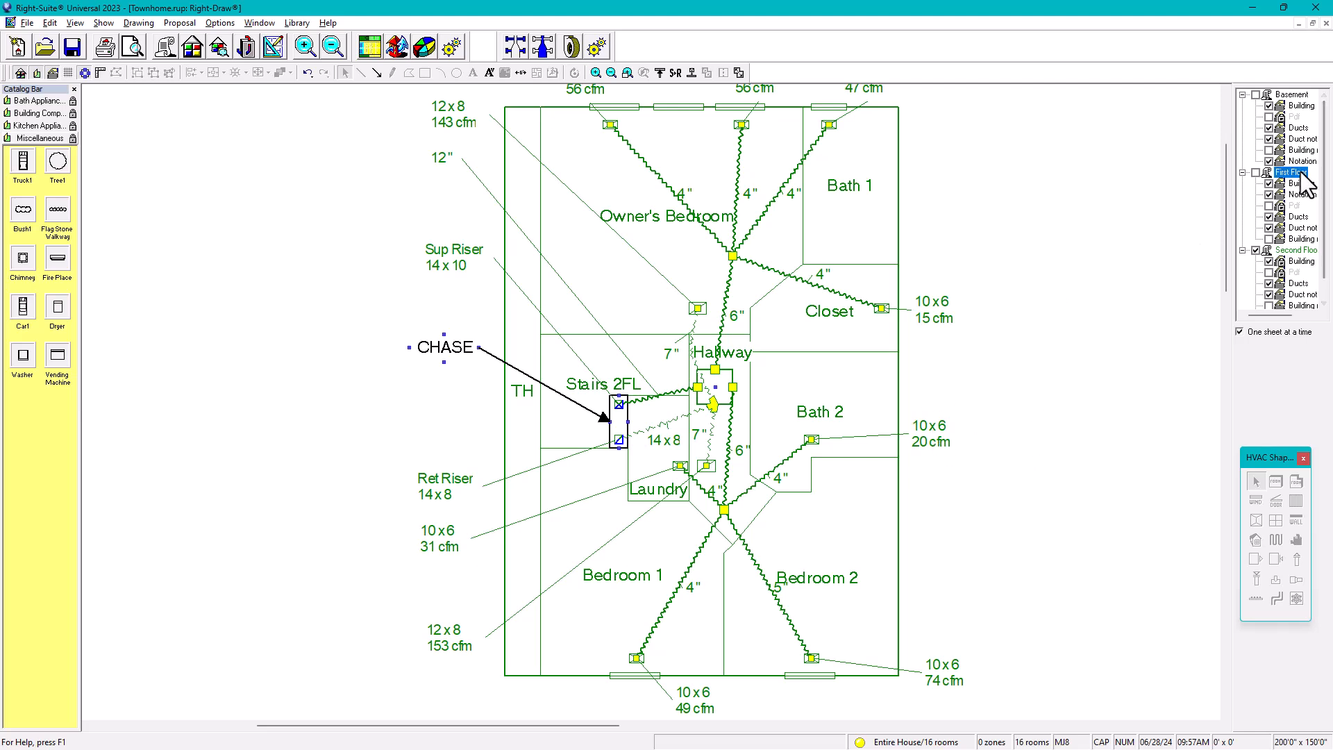
pyautogui.click(478, 535)
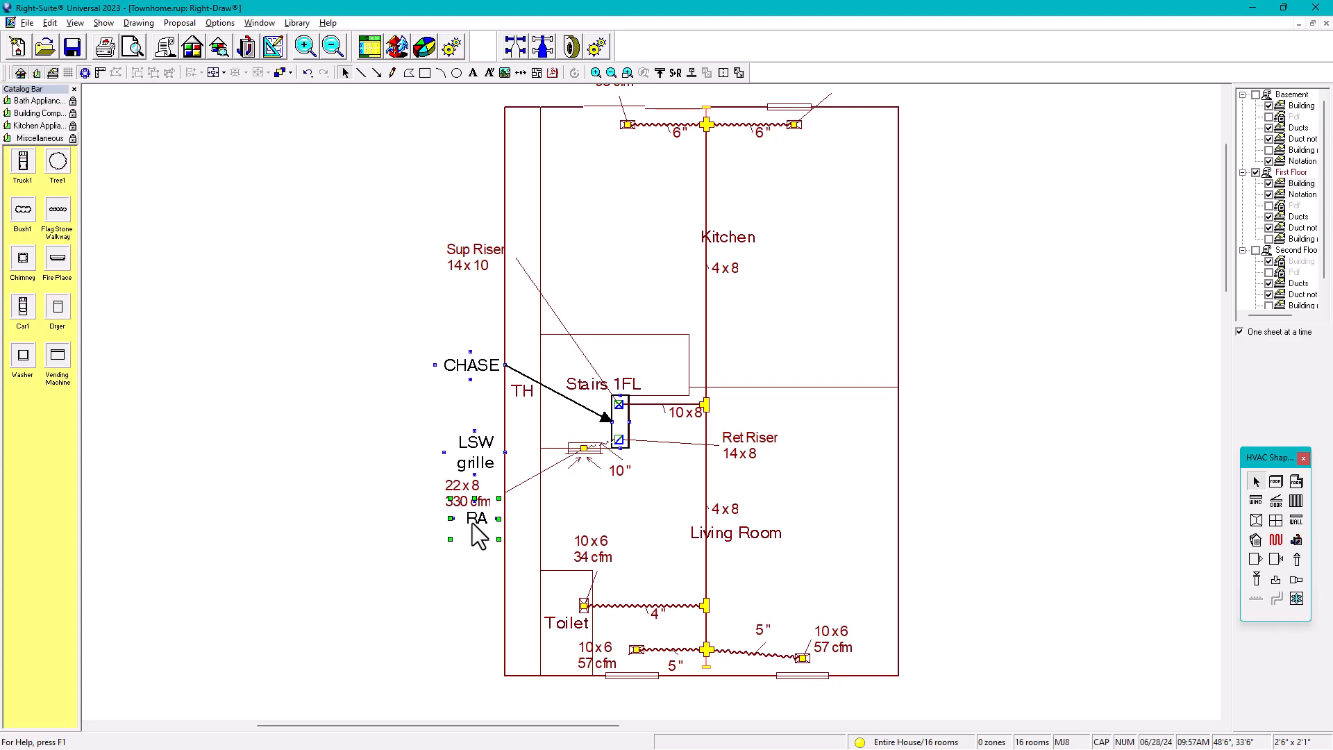
pyautogui.click(1301, 261)
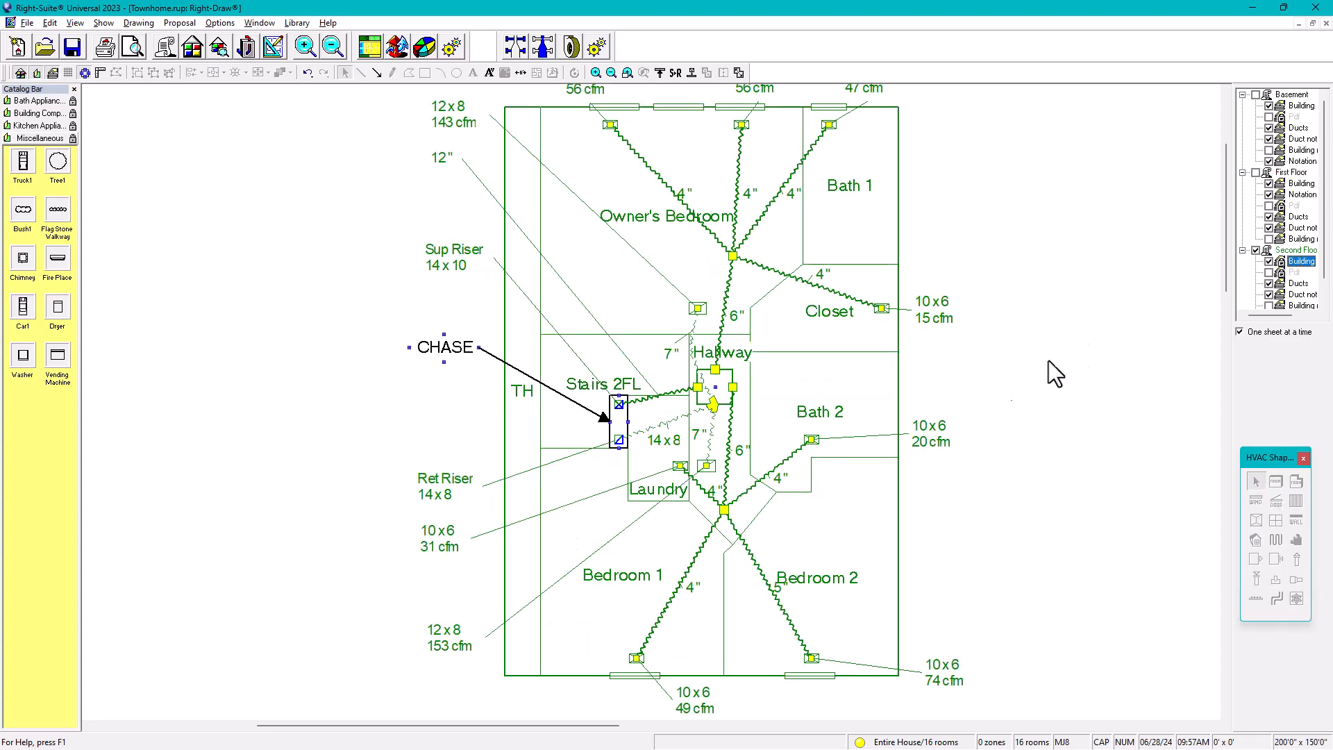
pyautogui.click(937, 523)
pyautogui.click(1279, 261)
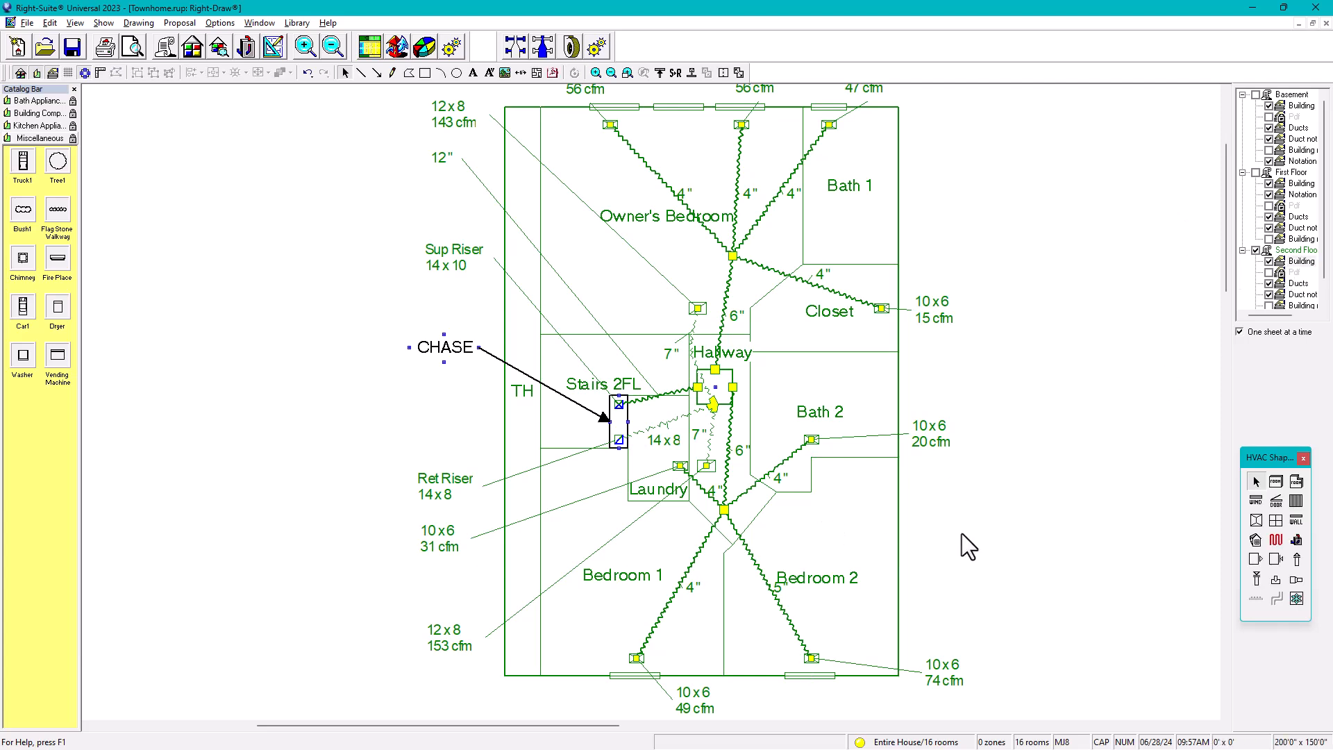
pyautogui.hotkey('ctrl', 'v')
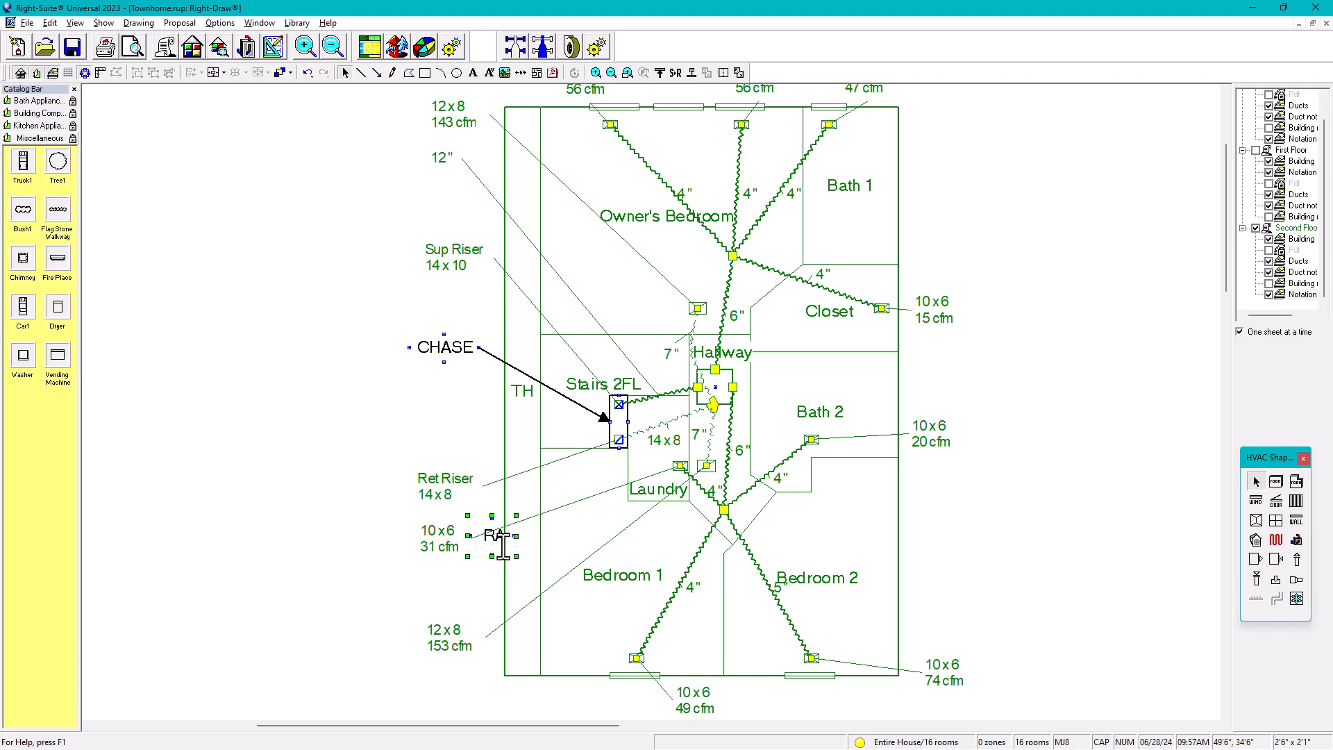
pyautogui.moveTo(500, 552); pyautogui.dragTo(459, 671)
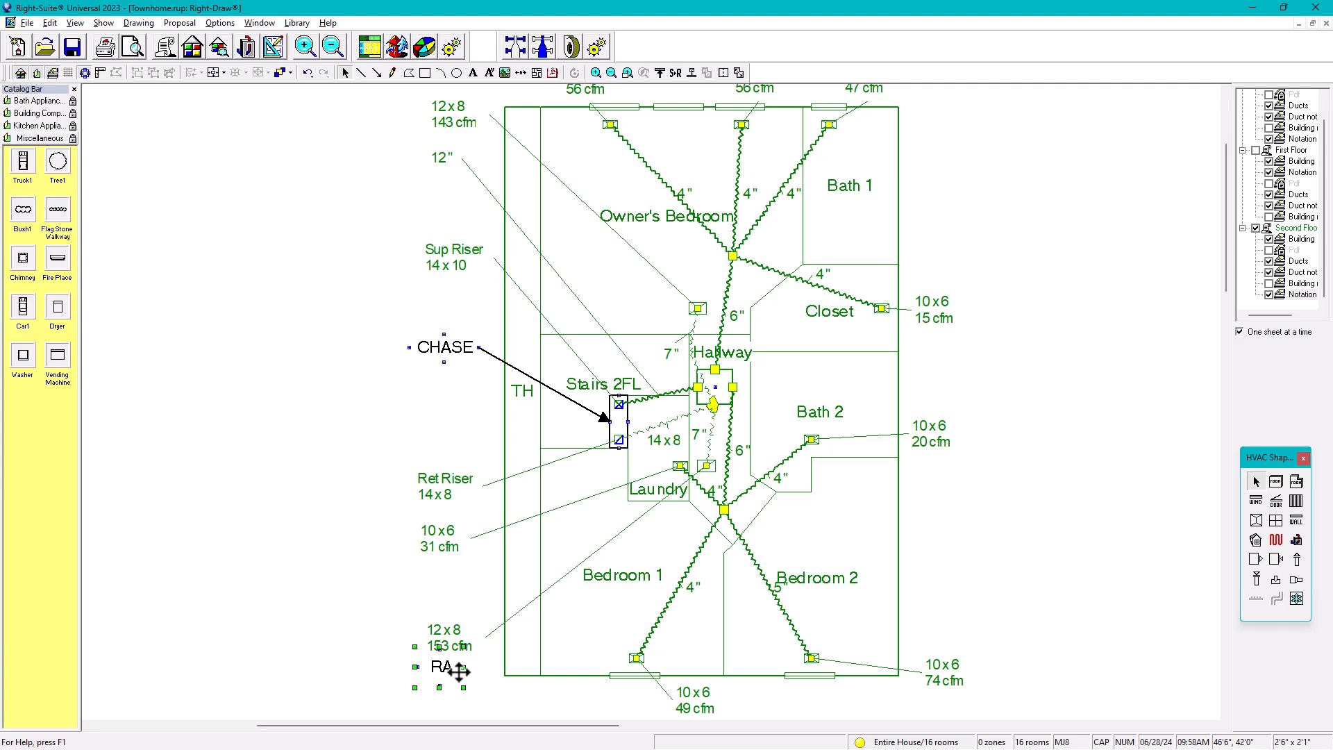
# Duplicate the RA label on the Second Floor and place the copy just above the 12 x 8, 143 cfm callout.
pyautogui.hotkey('ctrl', 'c')
pyautogui.hotkey('ctrl', 'v')
pyautogui.moveTo(445, 702); pyautogui.dragTo(452, 353)
pyautogui.moveTo(439, 184); pyautogui.dragTo(410, 124)
pyautogui.scroll(3, 465, 365)
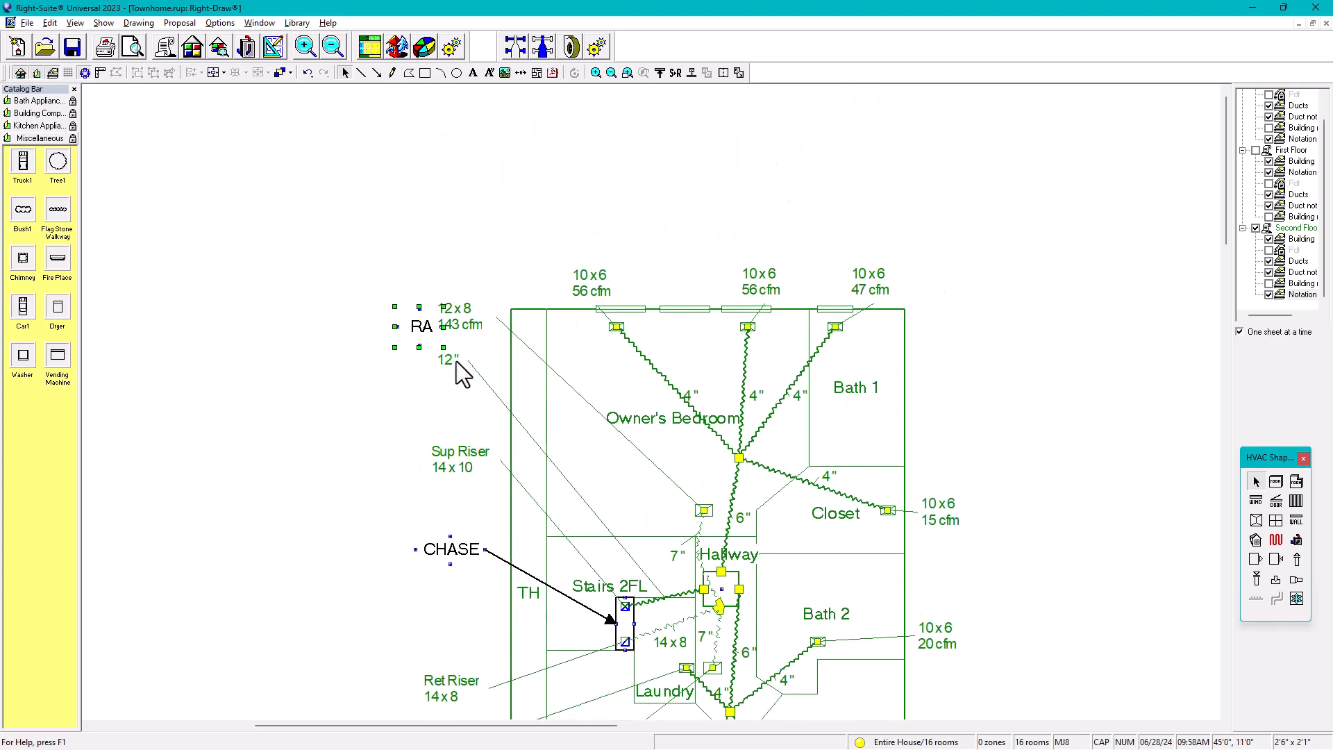
pyautogui.moveTo(407, 350); pyautogui.dragTo(447, 286)
pyautogui.click(344, 392)
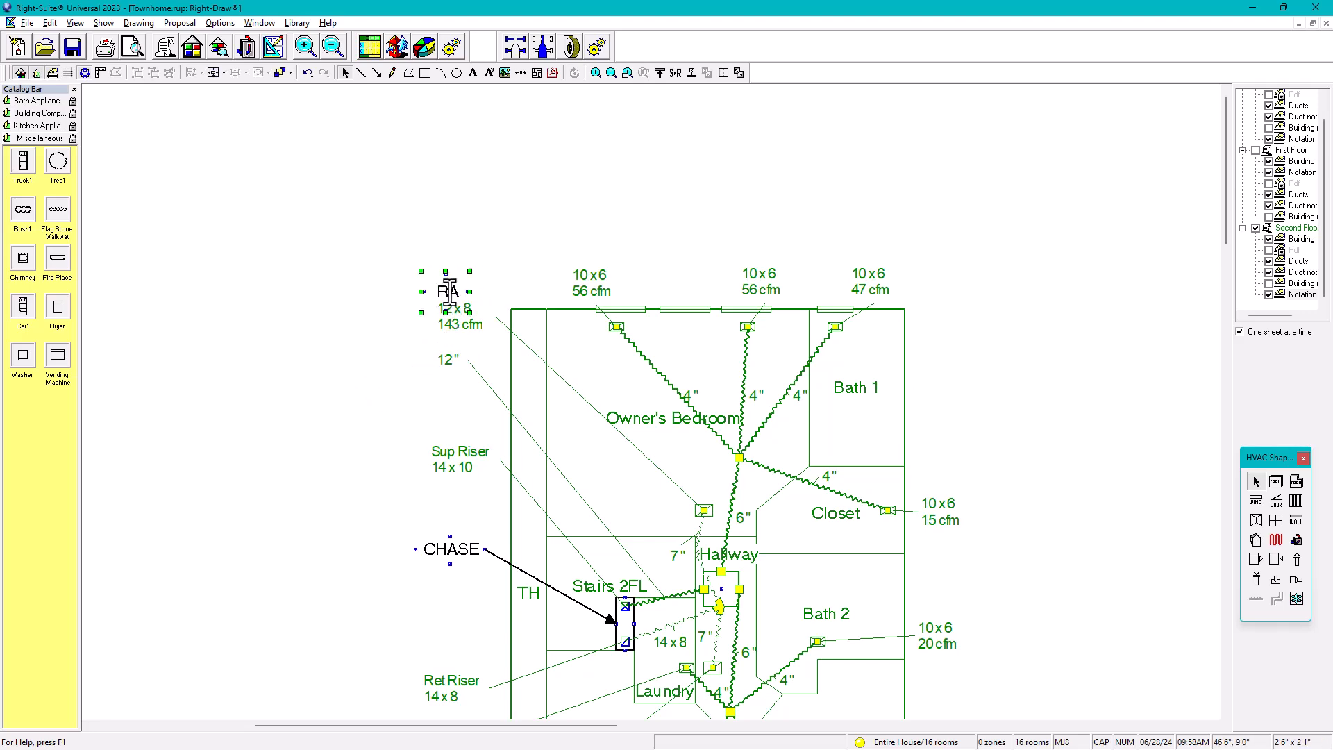
# Review the Second Floor labels and examine the 10 x 6 supply registers in the Unfinished Bsmt on the Basement sheet.
pyautogui.moveTo(1060, 357); pyautogui.dragTo(1082, 173, button='middle')
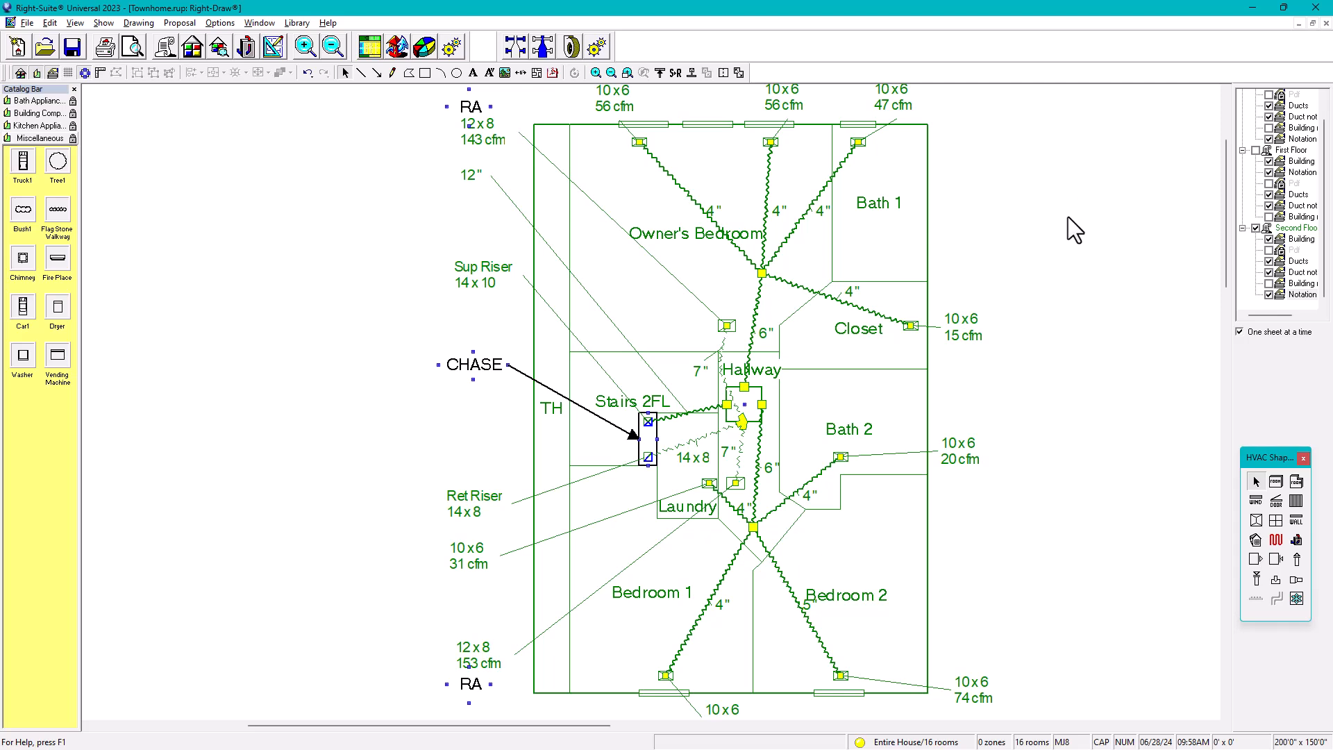
pyautogui.moveTo(1089, 202); pyautogui.dragTo(1062, 241, button='middle')
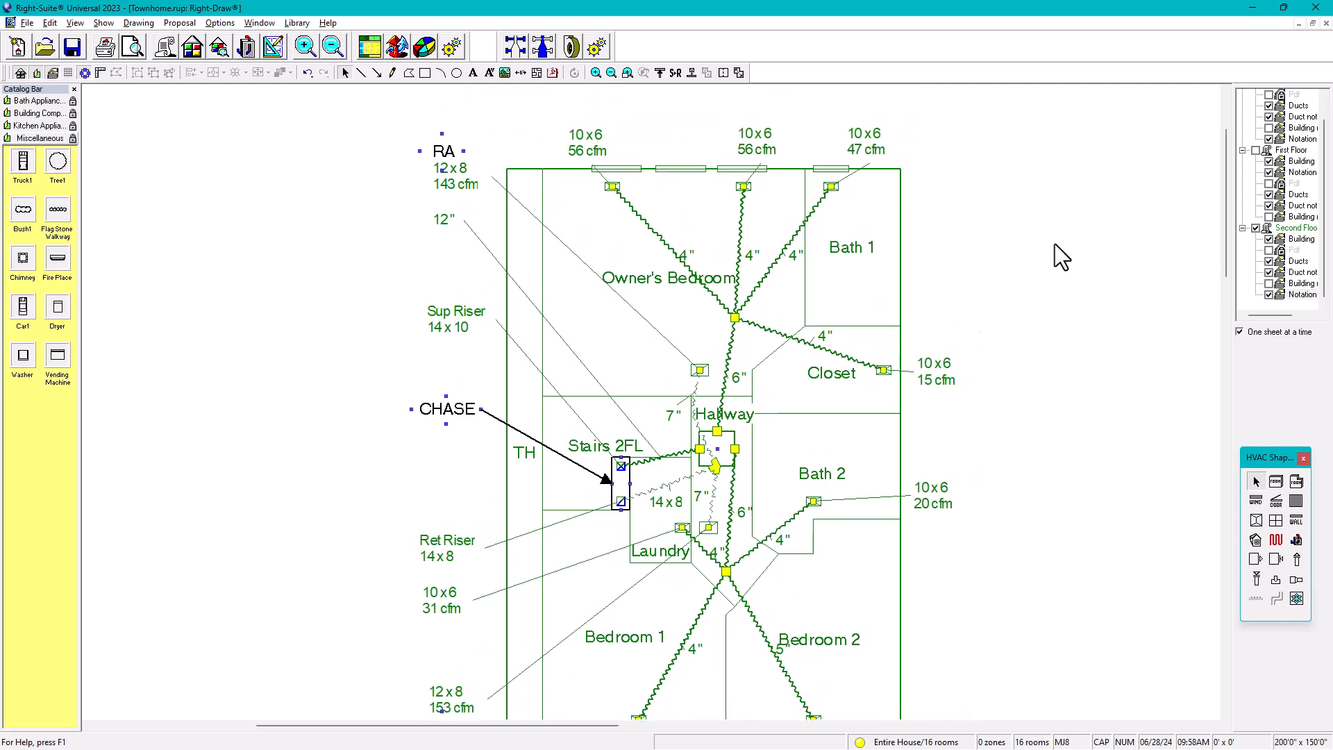
pyautogui.scroll(1, 1295, 111)
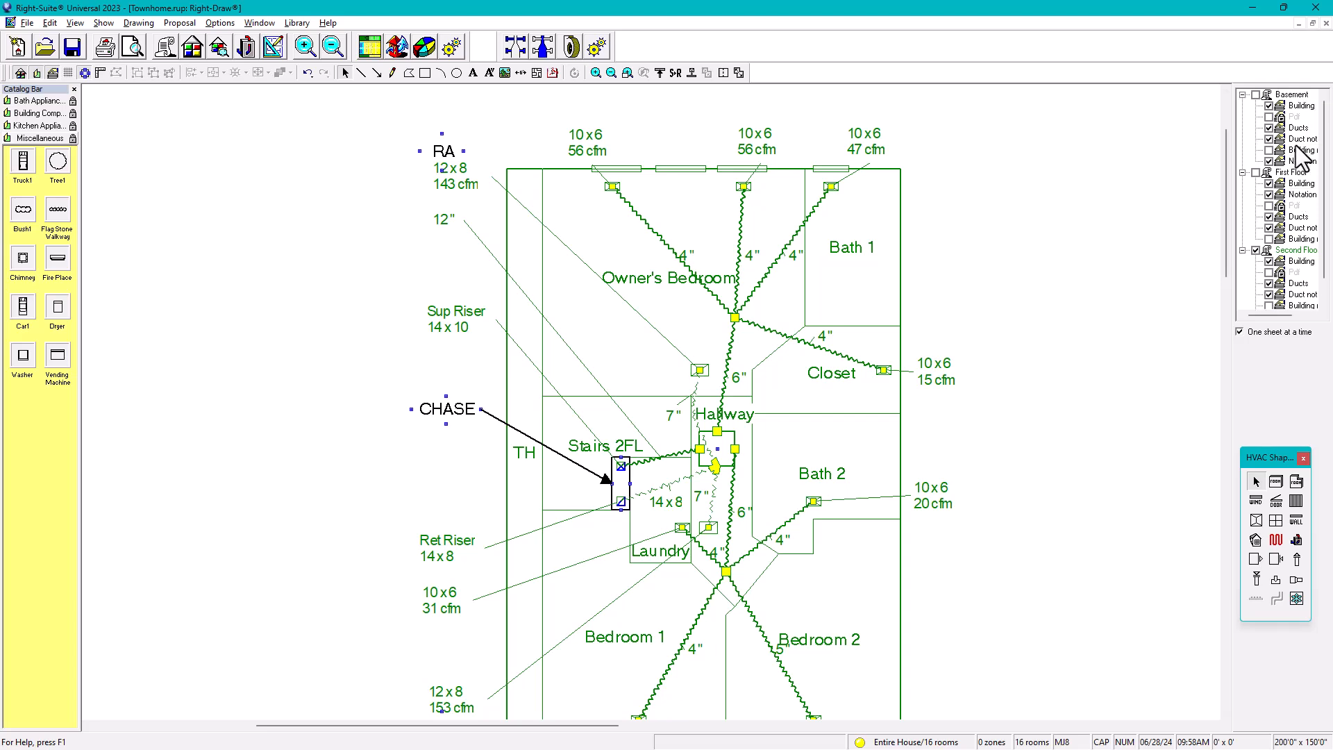
pyautogui.click(1296, 106)
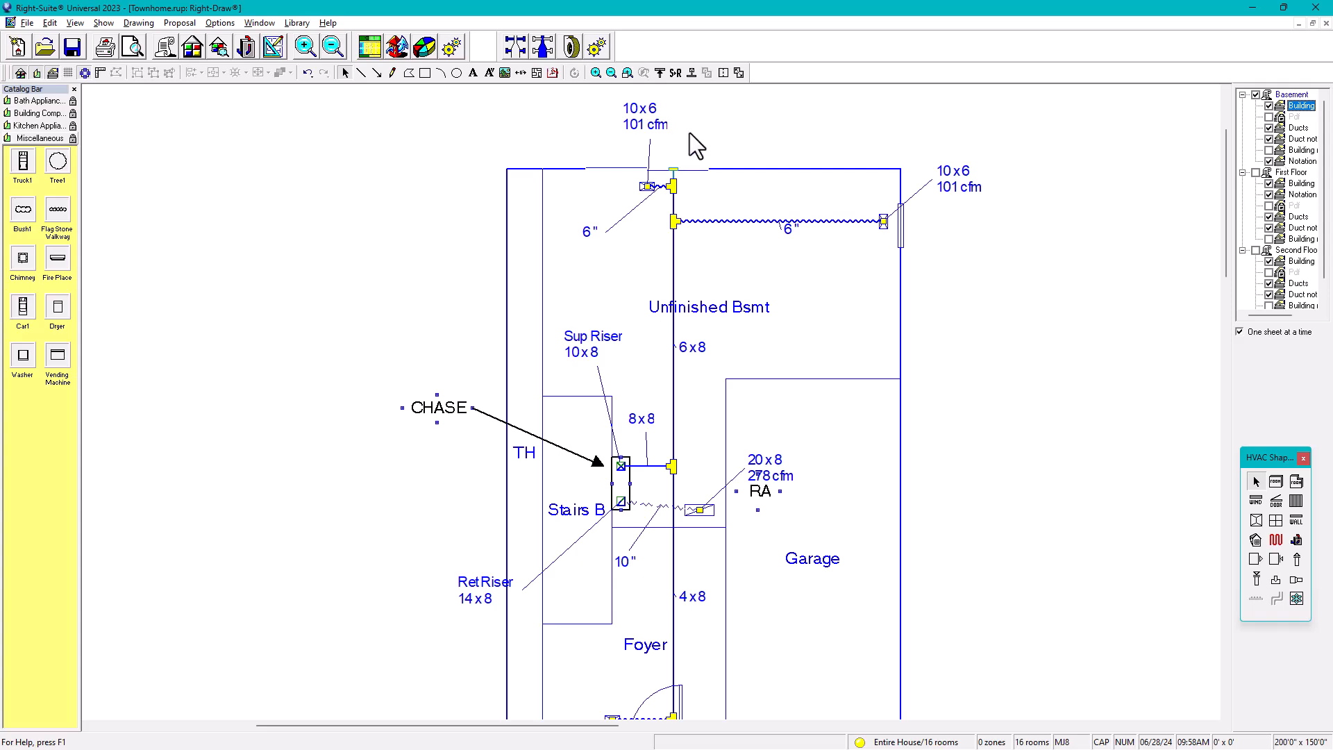
pyautogui.scroll(4, 675, 121)
pyautogui.moveTo(710, 120); pyautogui.dragTo(591, 368, button='middle')
pyautogui.scroll(1, 558, 371)
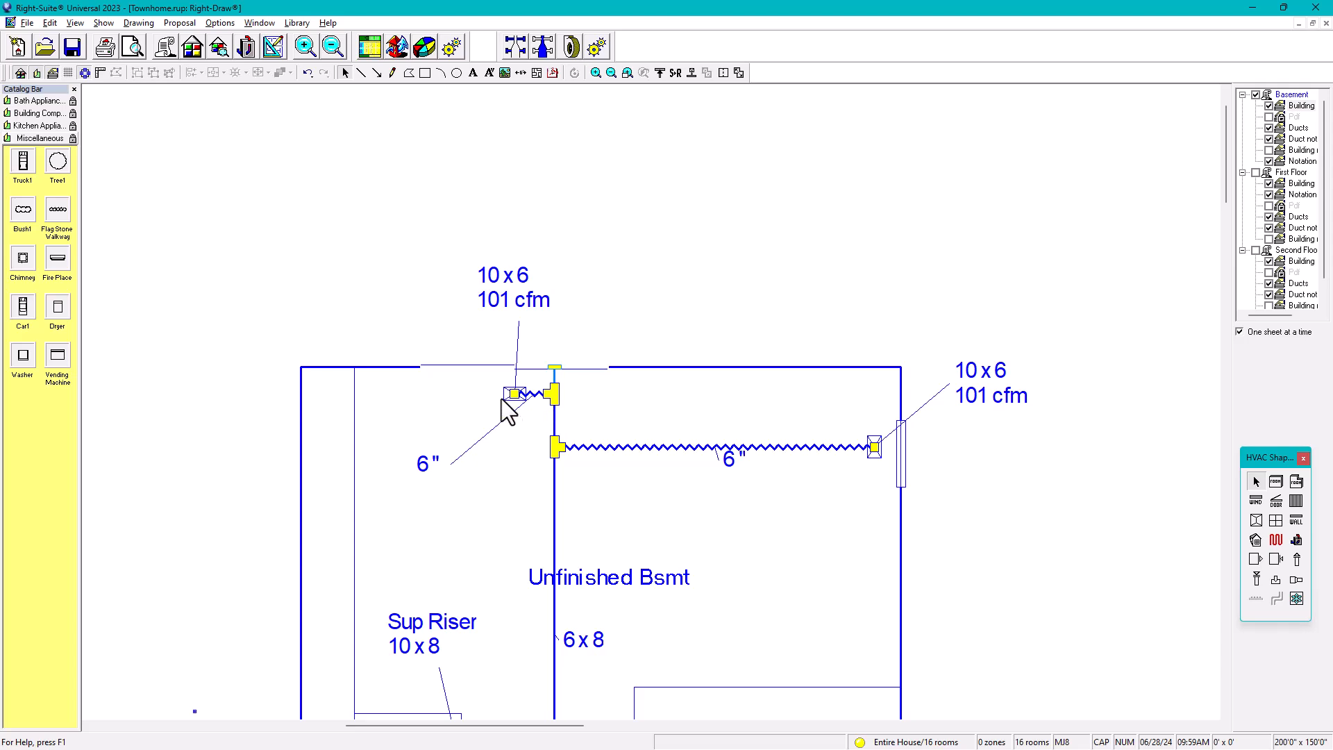
pyautogui.click(503, 398)
# Switch to TRUaire-Catalog.pdf in Adobe Acrobat, widen the page area and go to the catalog's cover page.
pyautogui.moveTo(0, 209); pyautogui.dragTo(597, 2)
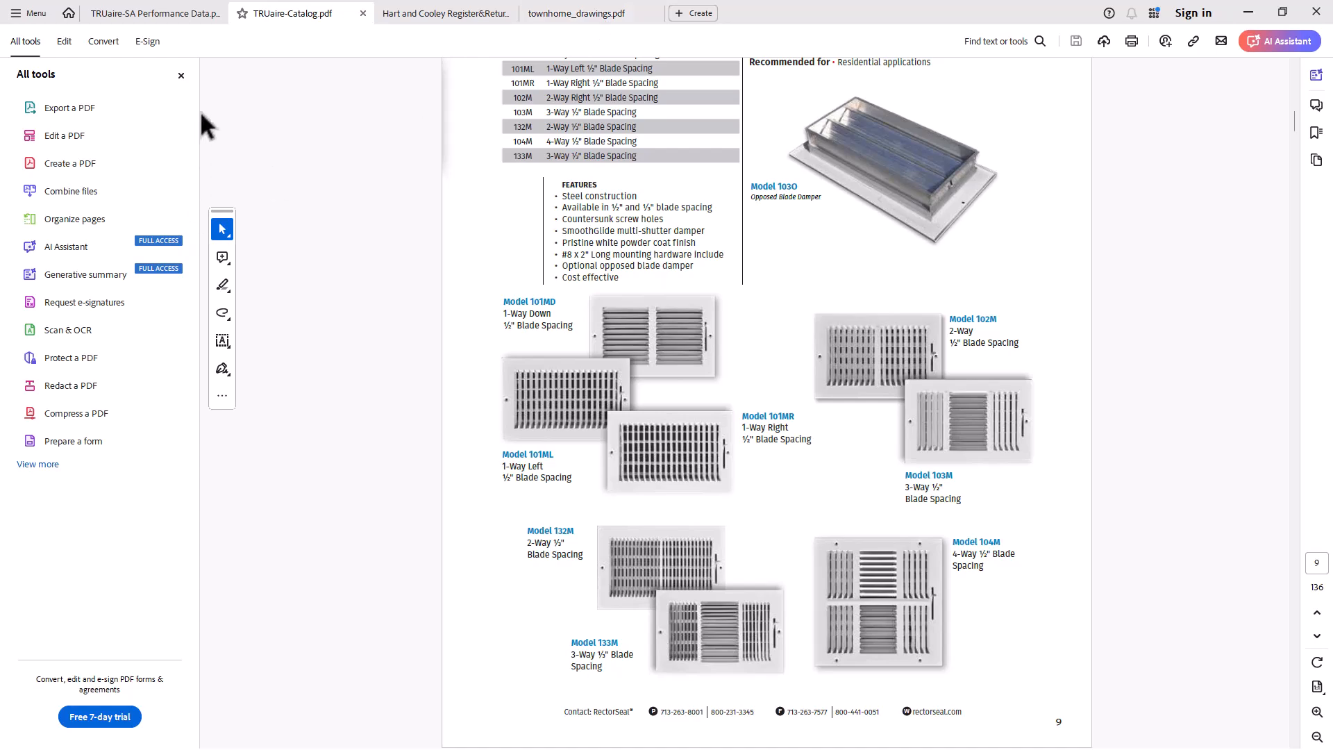
pyautogui.click(178, 74)
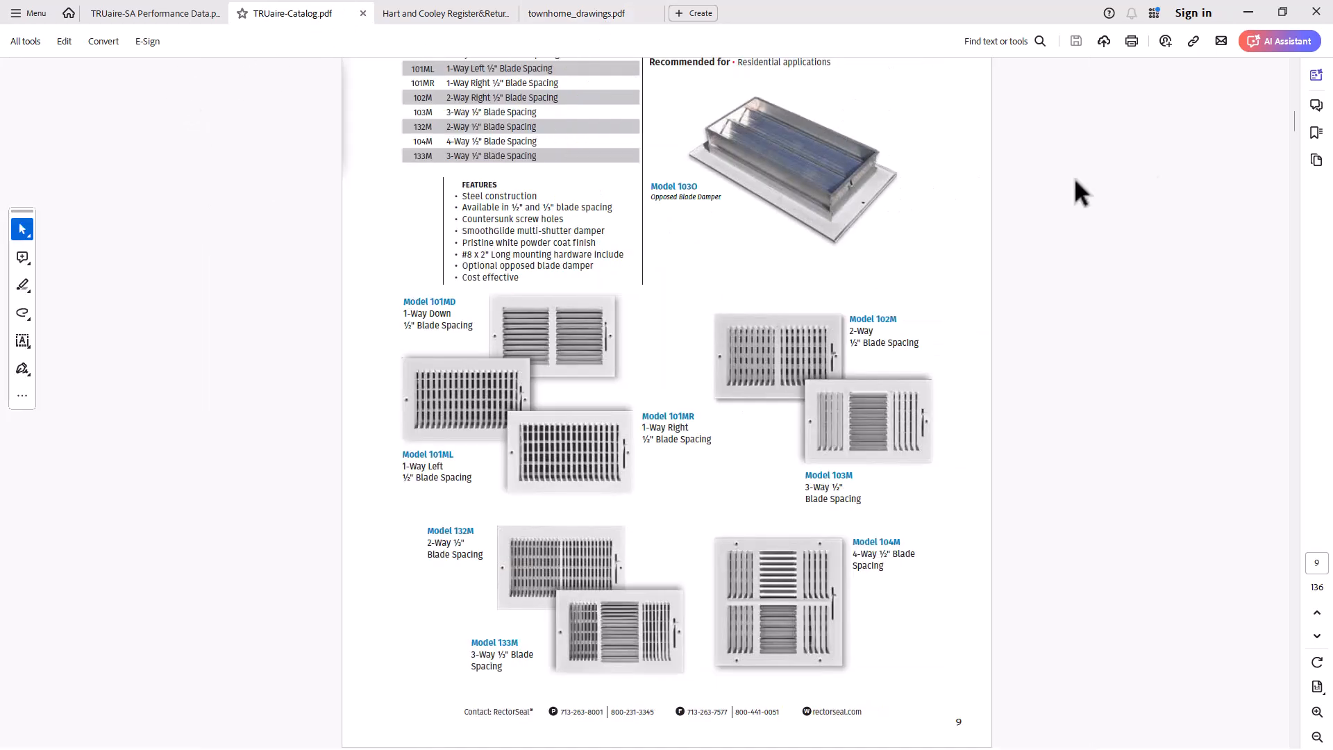
pyautogui.moveTo(1295, 124); pyautogui.dragTo(1297, 70)
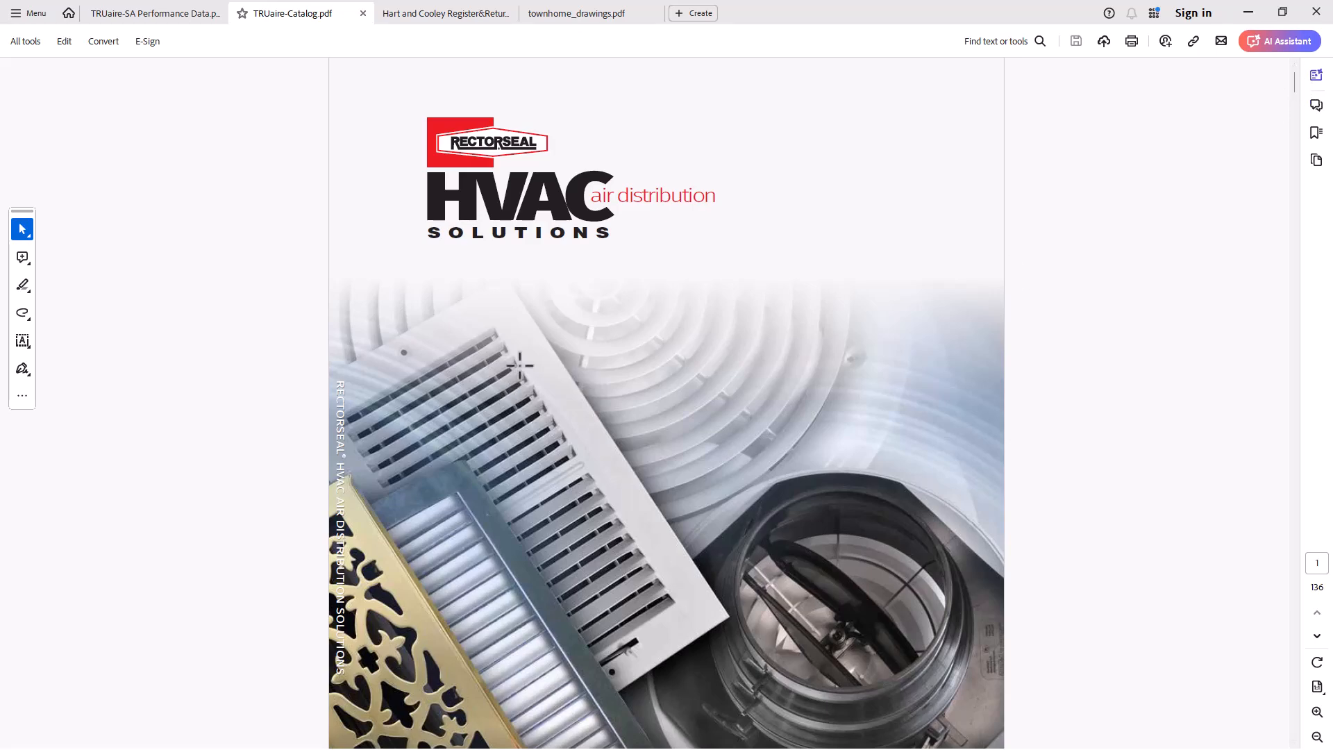
# Look through the catalog's table of contents for the grille, register and diffuser categories.
pyautogui.scroll(-10, 836, 393)
pyautogui.scroll(-10, 822, 391)
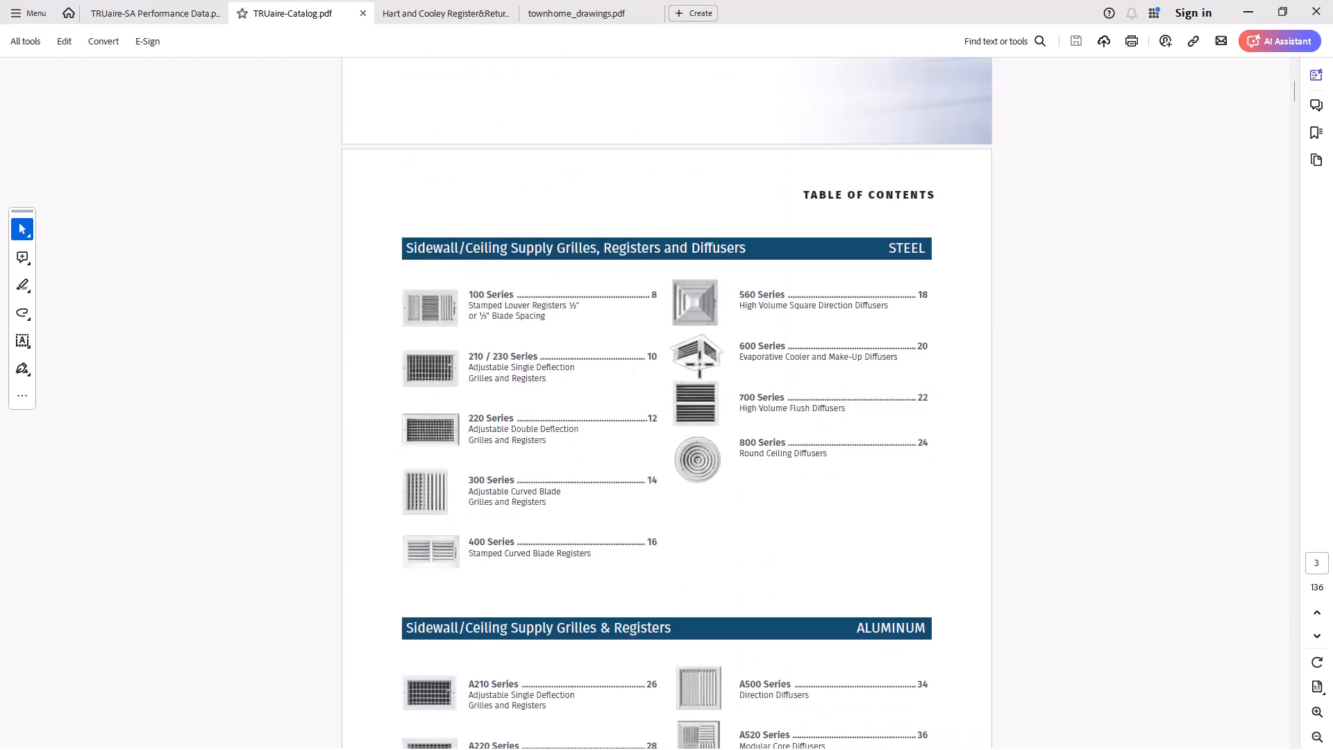
pyautogui.scroll(-3, 604, 330)
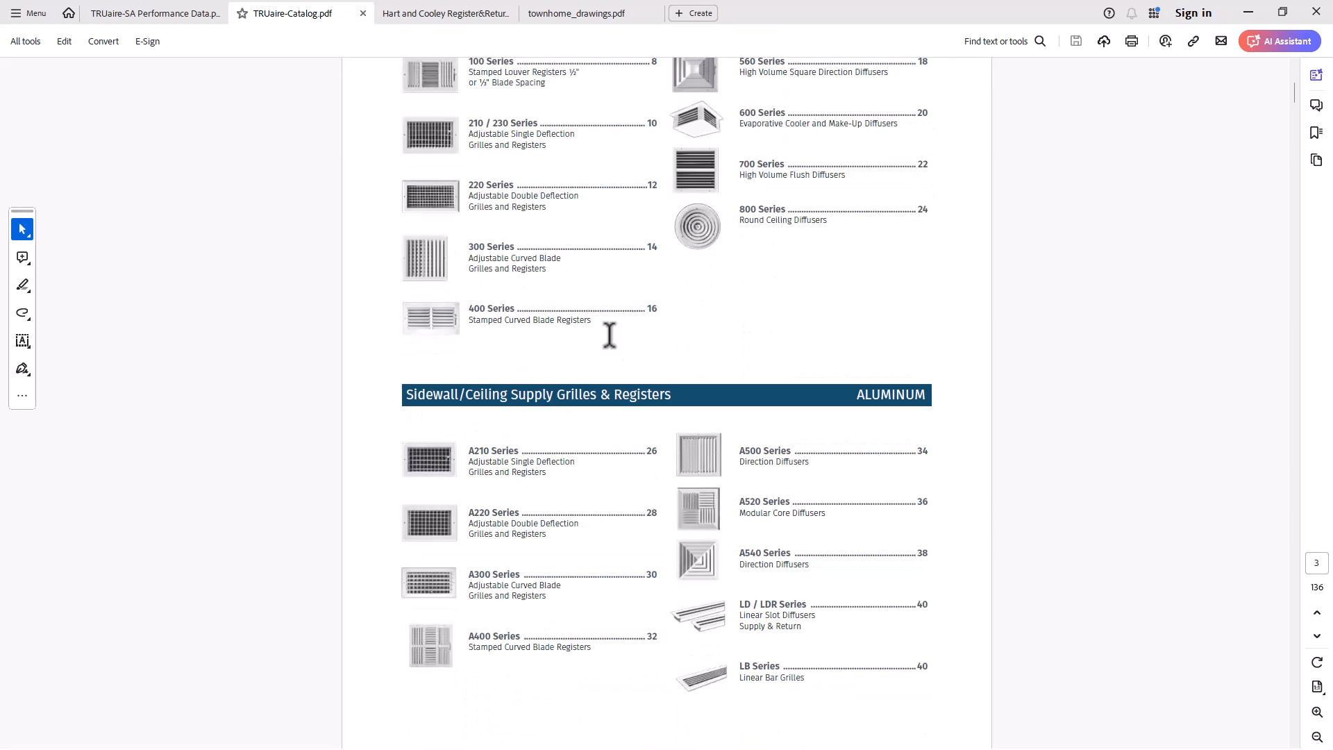
pyautogui.scroll(-3, 555, 375)
pyautogui.scroll(-15, 556, 368)
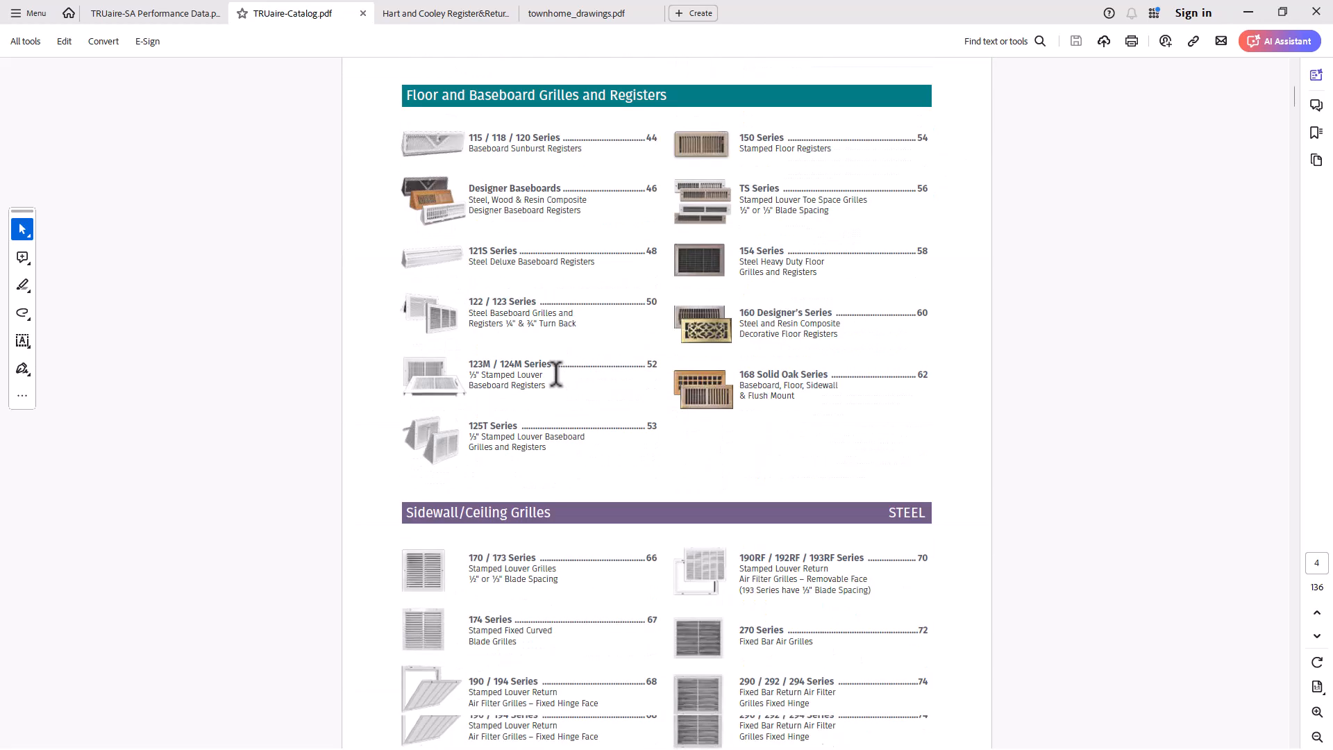
pyautogui.scroll(-15, 545, 352)
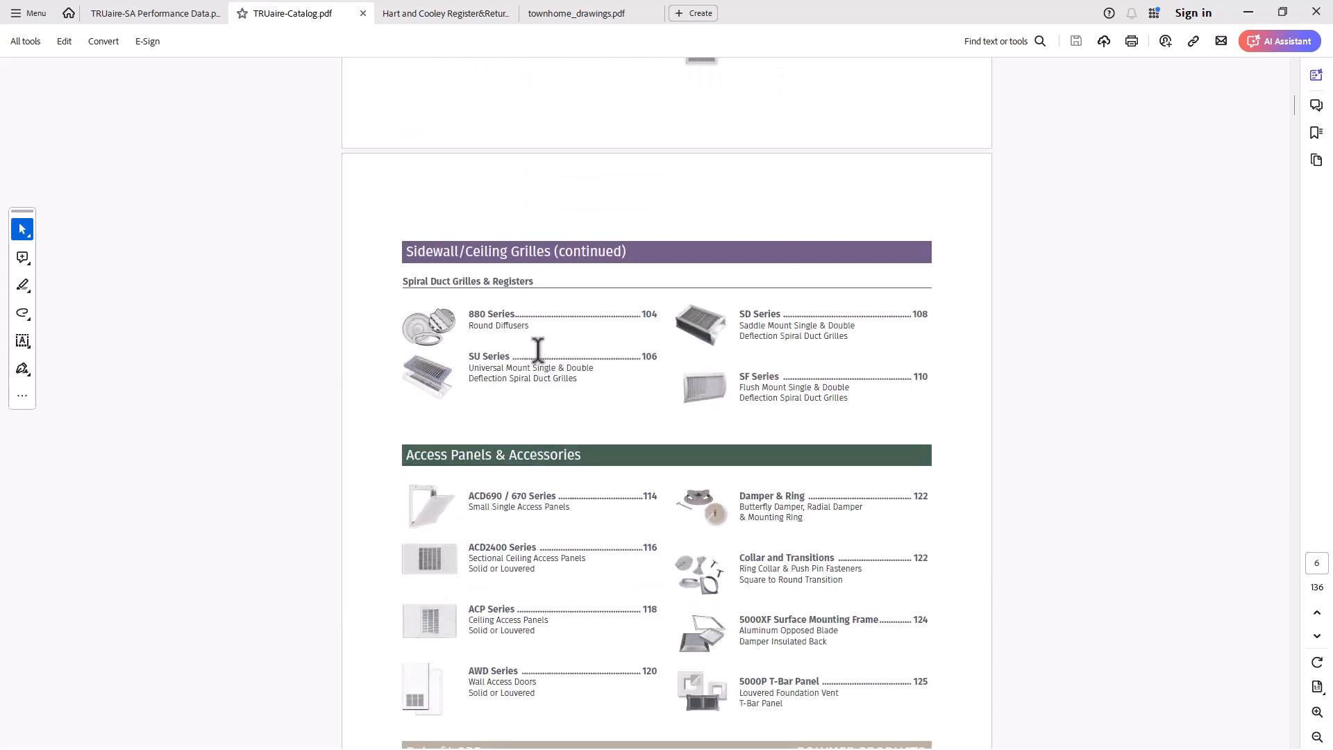
# Examine the 100 Series Steel Stamped Louver Register page and select the word "REGISTERS" in its heading.
pyautogui.scroll(-15, 540, 354)
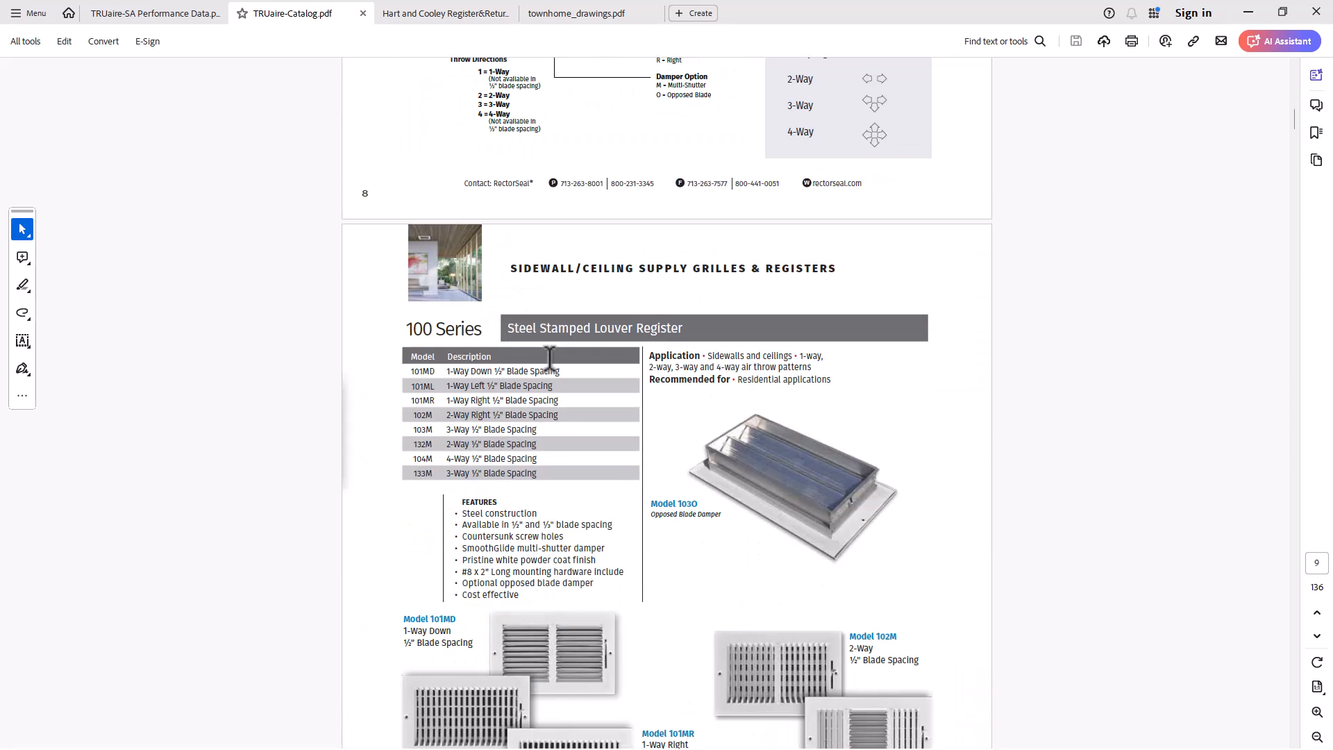
pyautogui.scroll(-2, 550, 358)
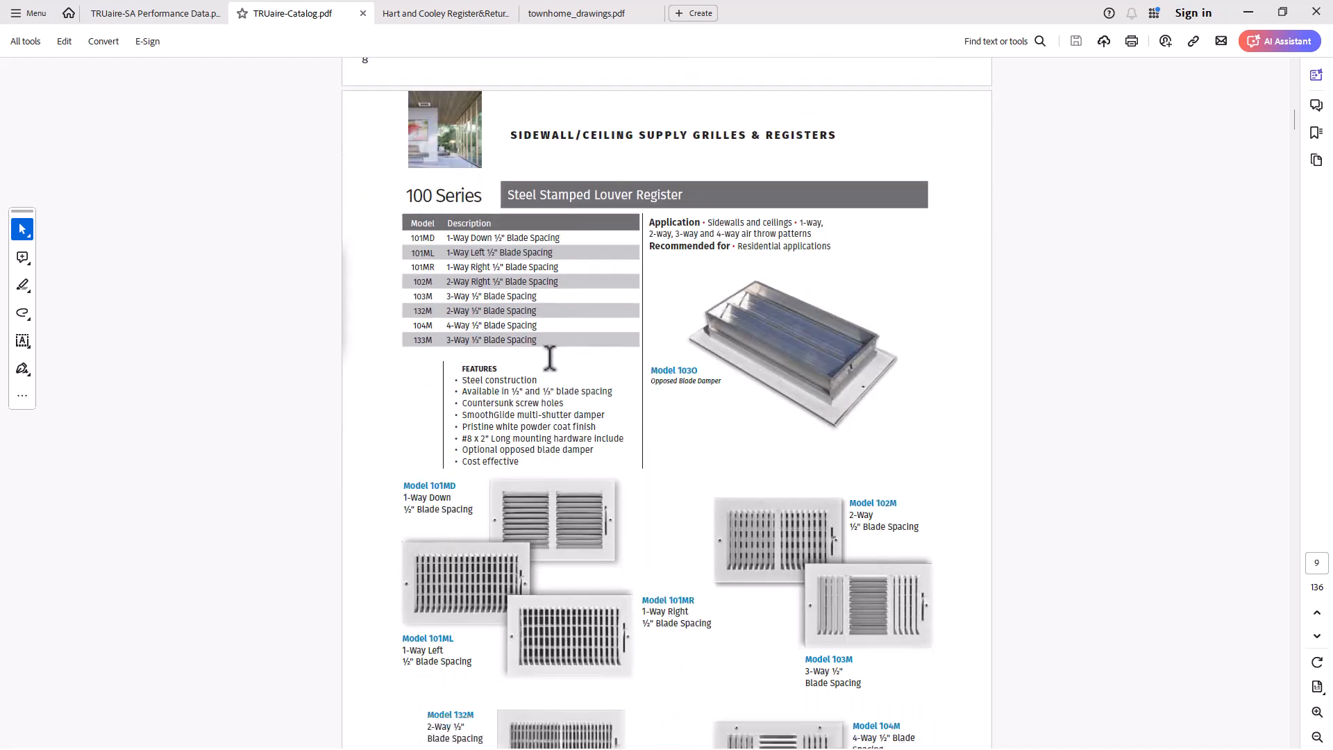
pyautogui.scroll(1, 549, 358)
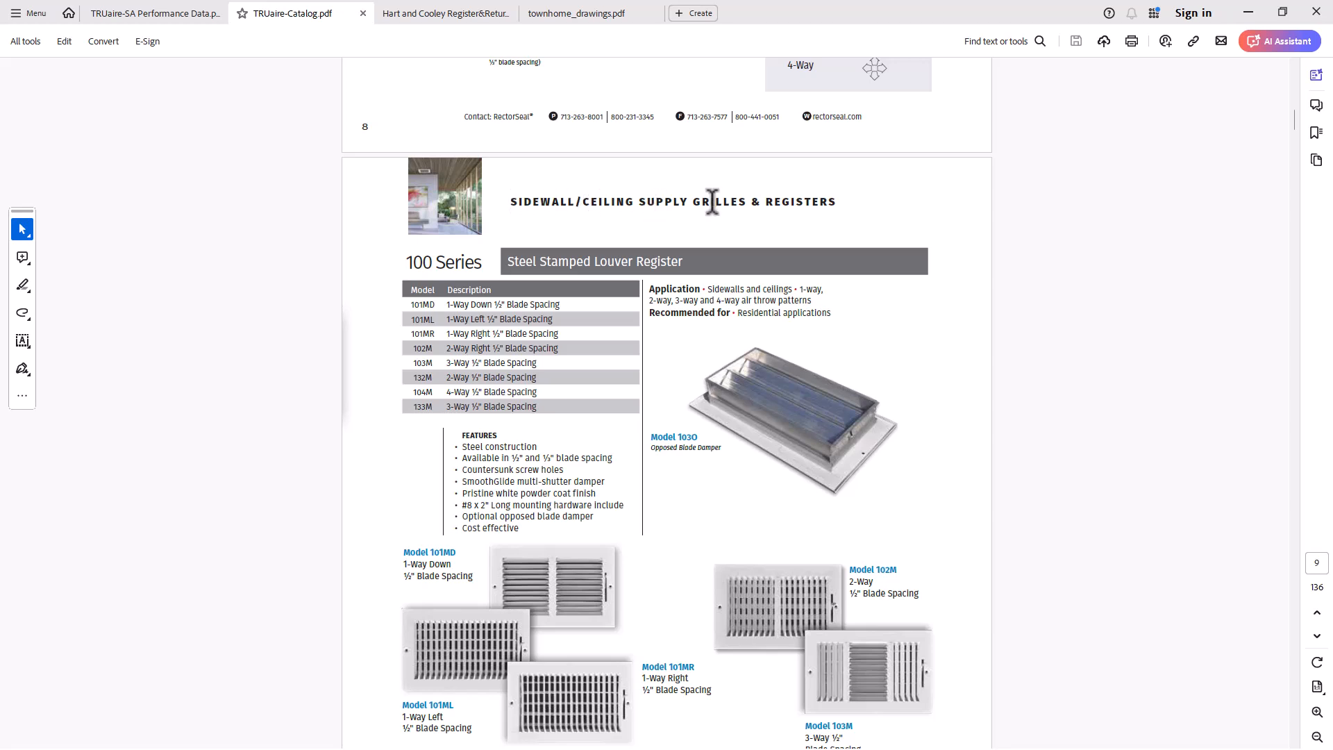
pyautogui.moveTo(767, 202); pyautogui.dragTo(846, 203)
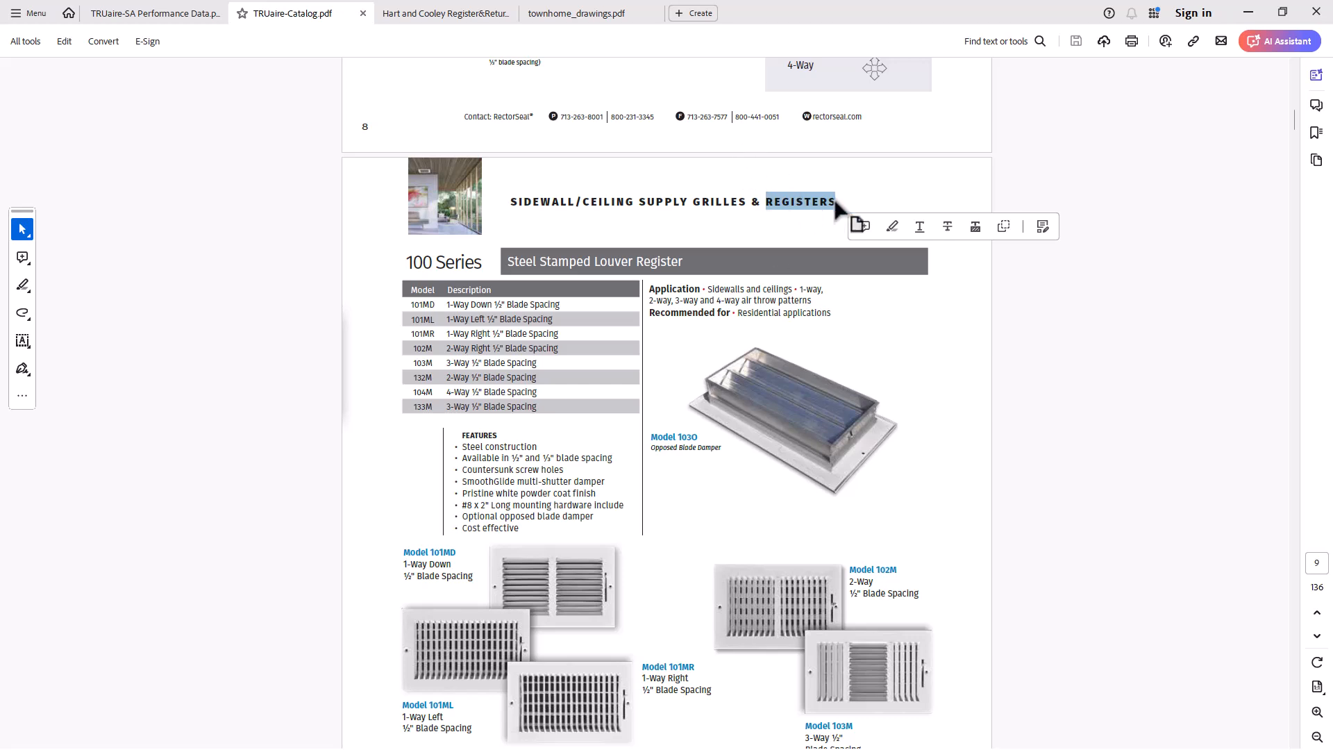
# Select the "100 Series" heading and enlarge the page to read the model table of the Steel Stamped Louver Register.
pyautogui.click(672, 381)
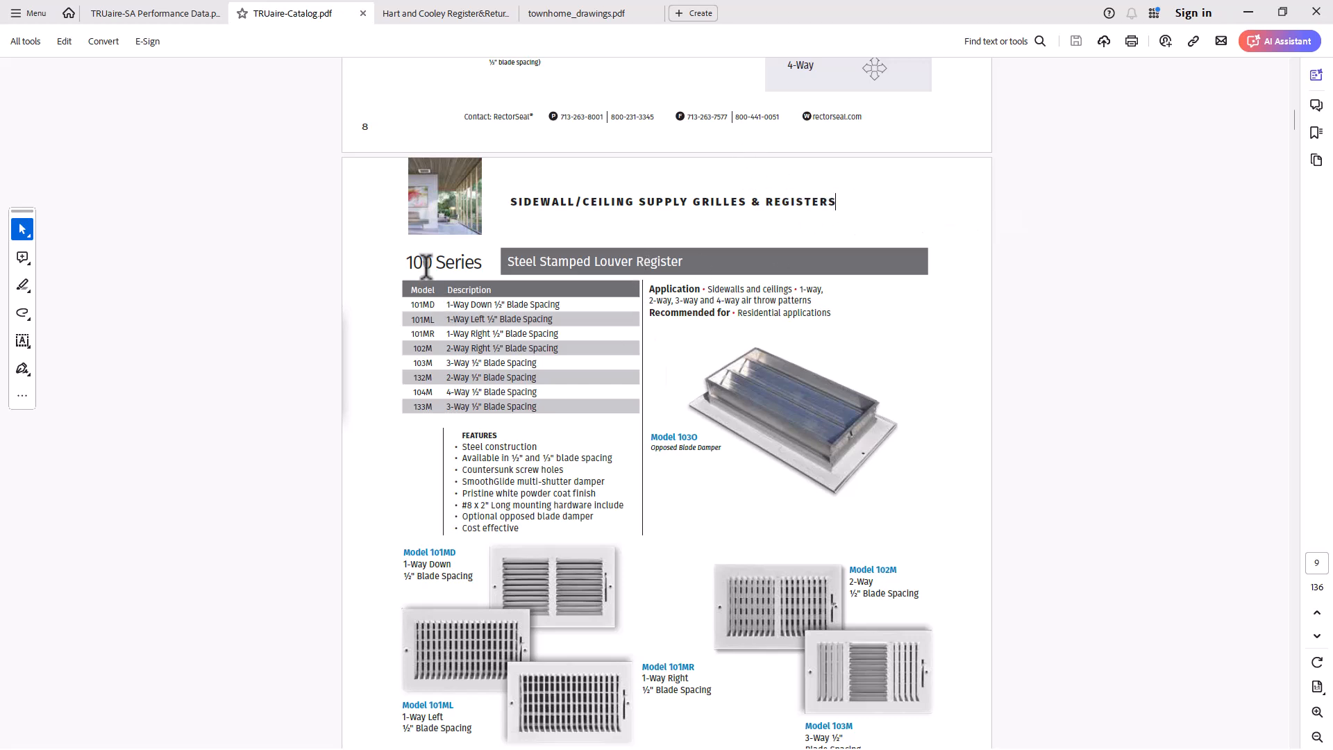
pyautogui.moveTo(405, 263); pyautogui.dragTo(482, 264)
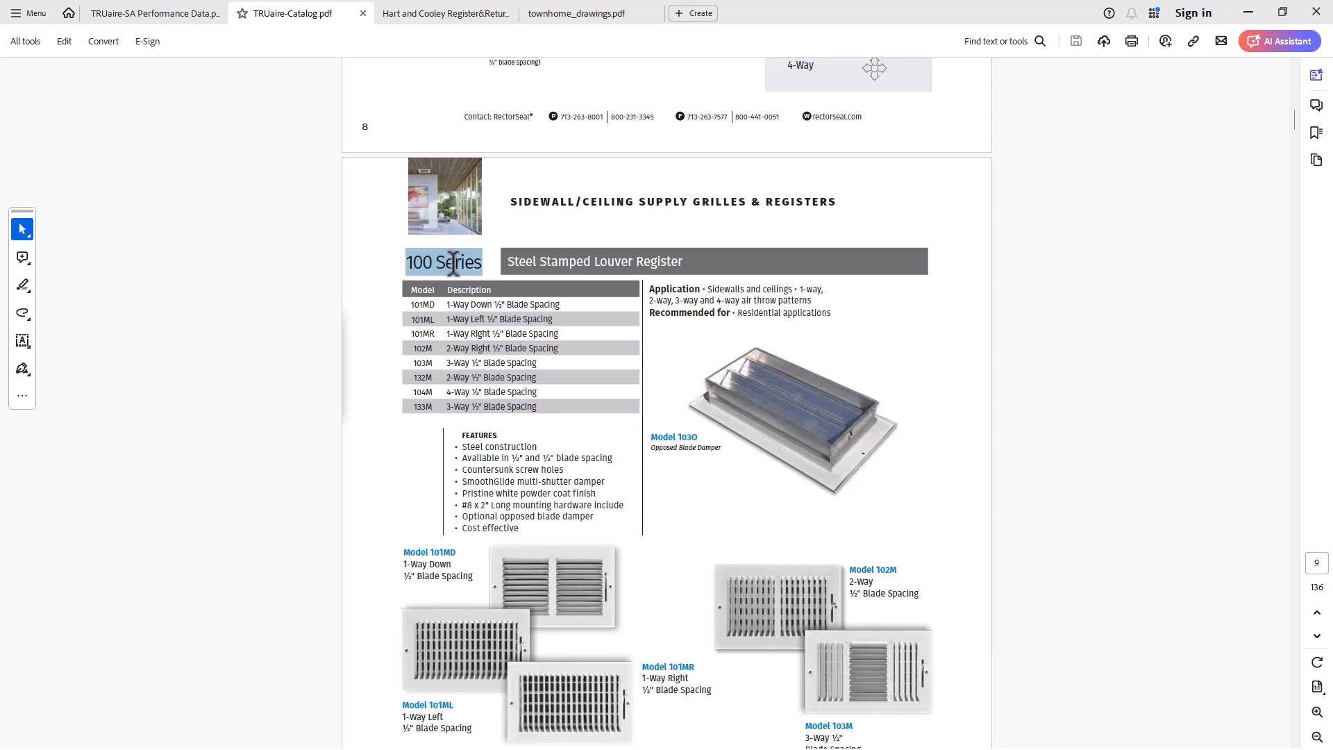
pyautogui.click(539, 362)
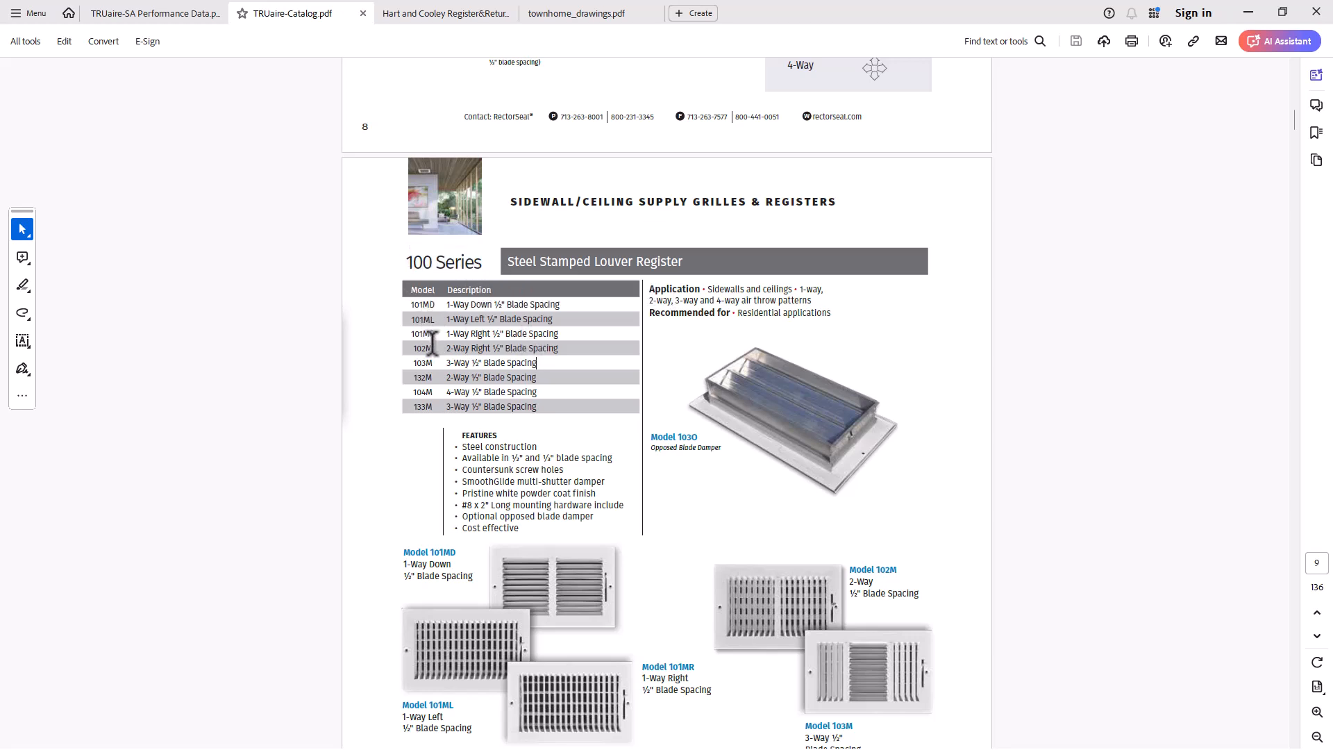
pyautogui.keyDown('ctrl'); pyautogui.scroll(1, 416, 347); pyautogui.keyUp('ctrl')
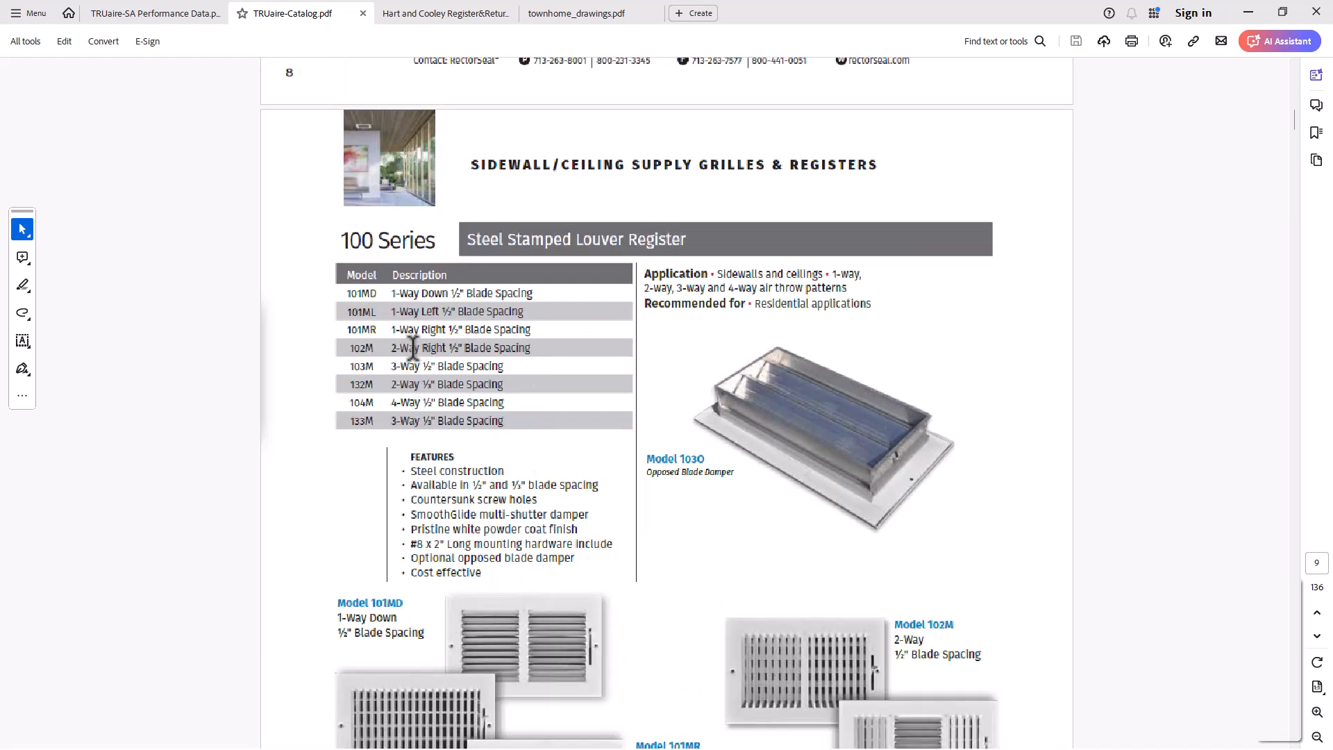
pyautogui.keyDown('ctrl'); pyautogui.scroll(1, 413, 348); pyautogui.keyUp('ctrl')
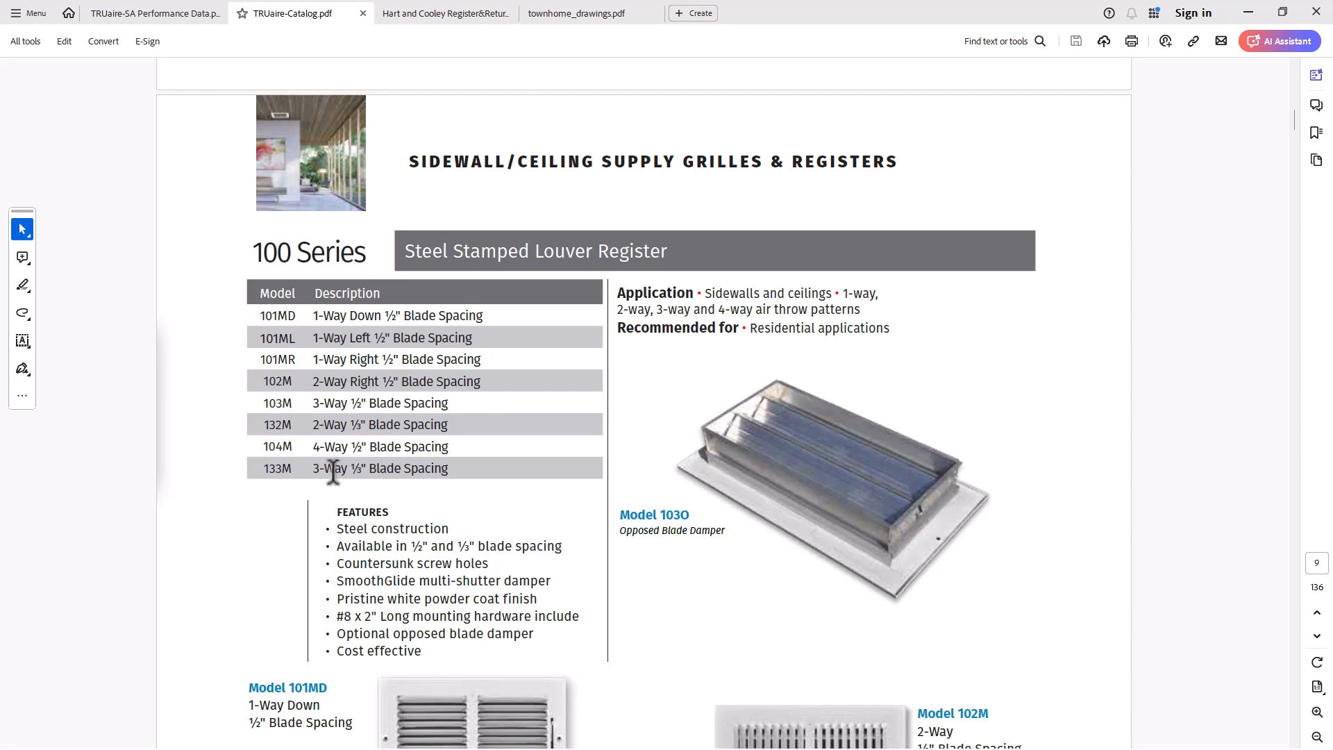
# Compare the 132M and 102M rows of the 100 Series model table, selecting their text and clearing the selection.
pyautogui.moveTo(312, 424); pyautogui.dragTo(445, 418)
pyautogui.moveTo(265, 423); pyautogui.dragTo(470, 423)
pyautogui.click(432, 425)
pyautogui.moveTo(255, 382); pyautogui.dragTo(466, 376)
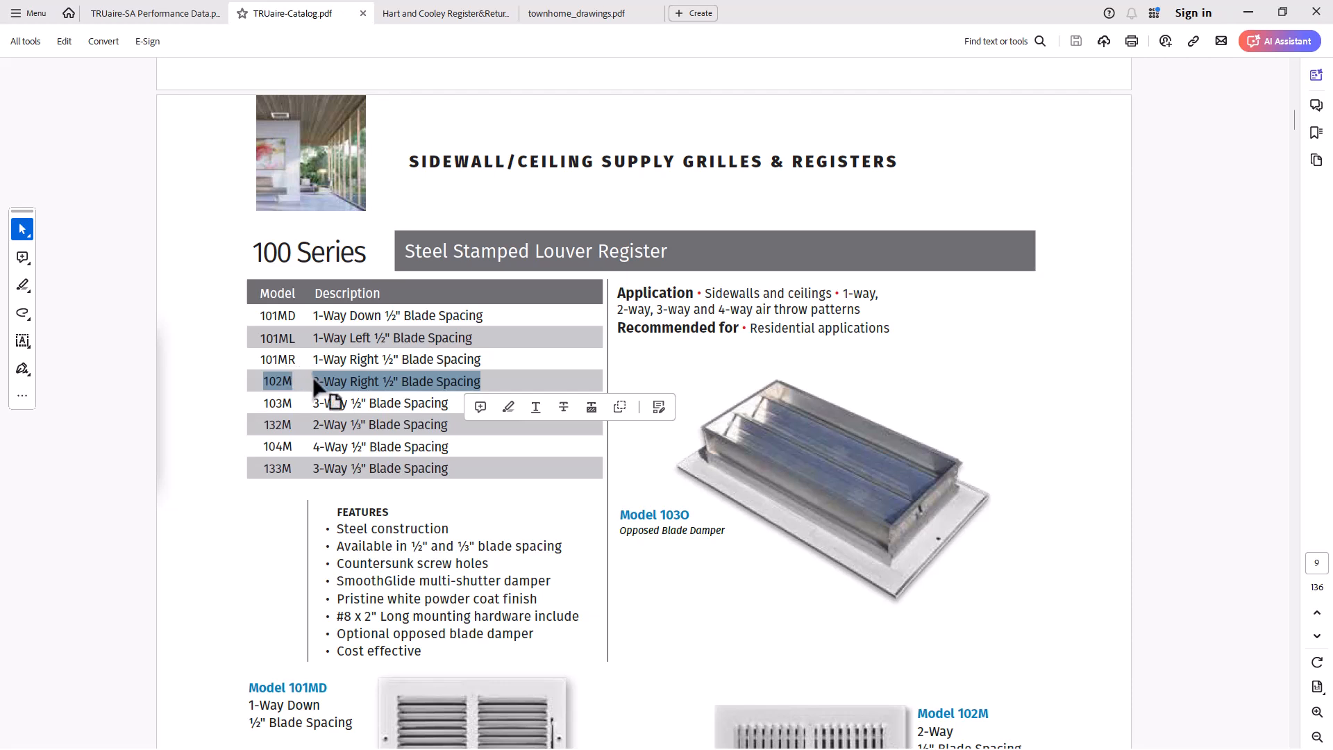
pyautogui.click(691, 318)
# Examine the register pictures, select Model 102M's blade spacing text, and select the "100 Series" heading again.
pyautogui.scroll(-3, 684, 326)
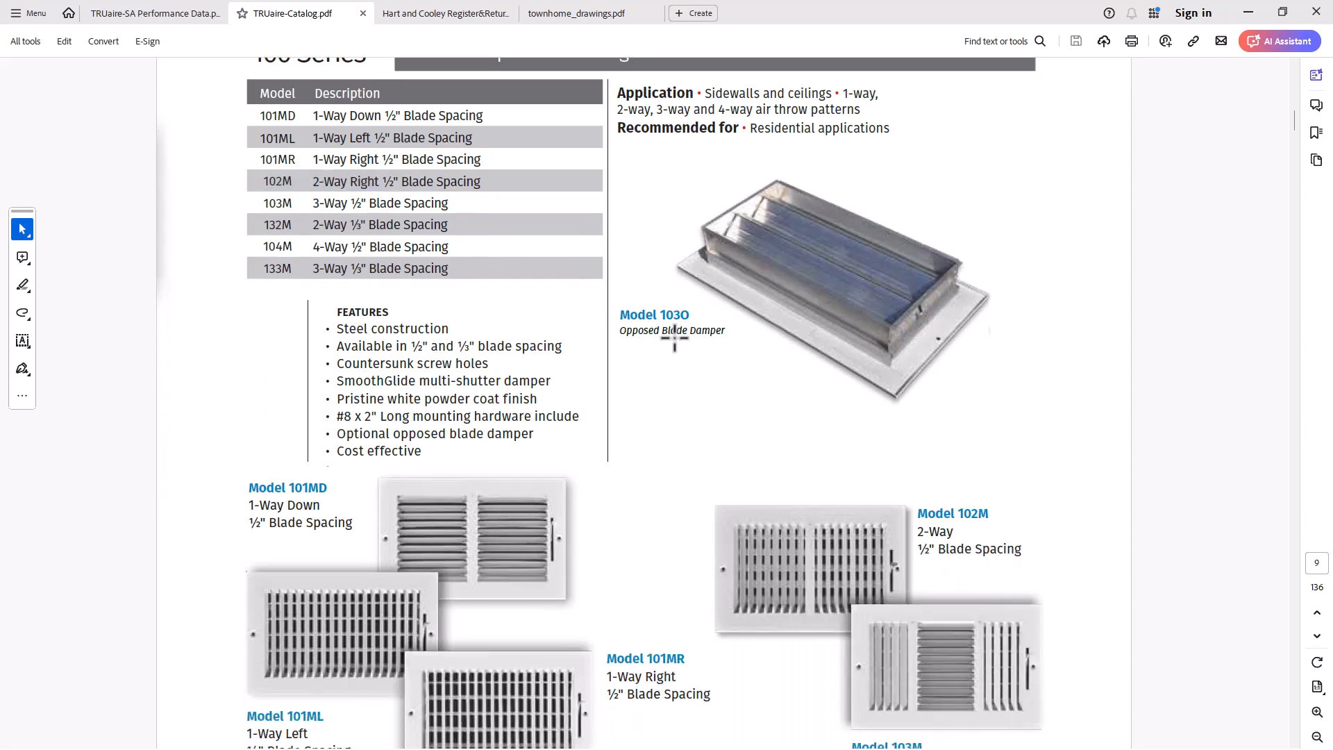
pyautogui.scroll(-2, 785, 365)
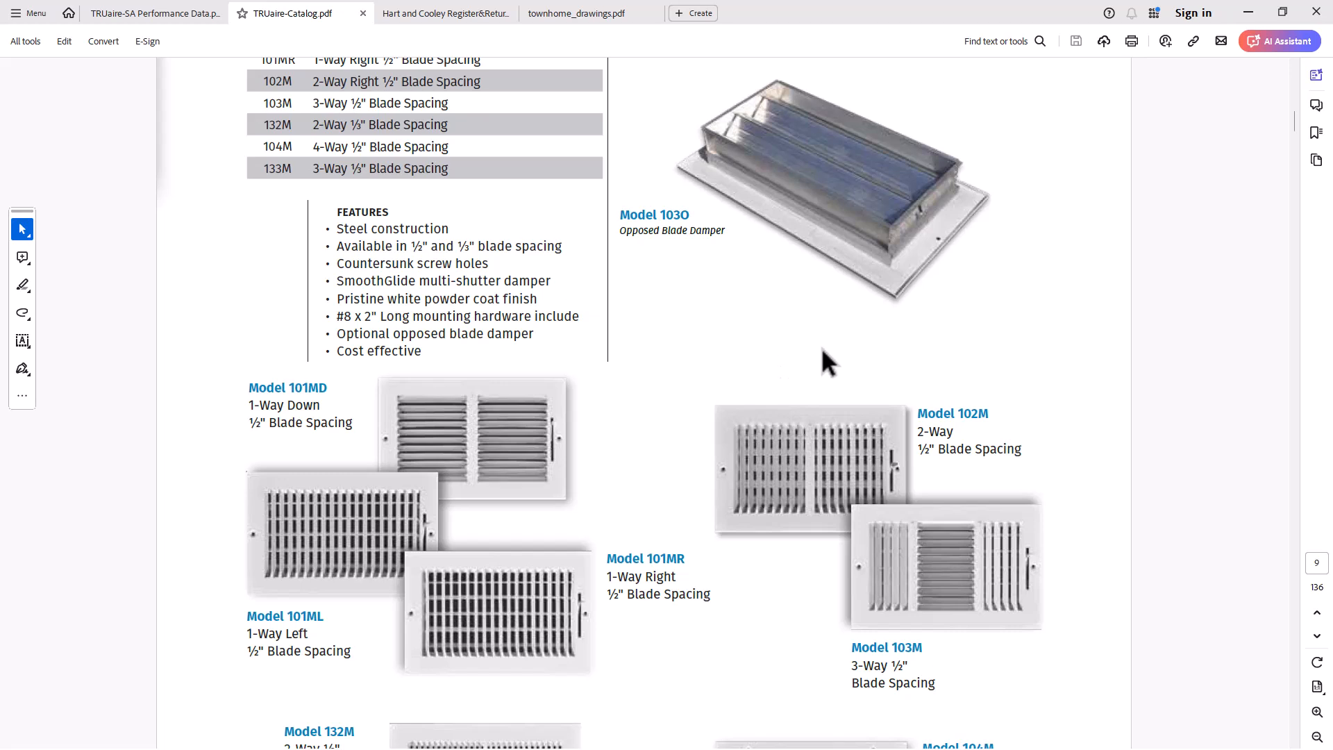
pyautogui.scroll(-1, 821, 347)
pyautogui.moveTo(920, 378)
pyautogui.mouseDown()
pyautogui.moveTo(982, 380)
pyautogui.moveTo(919, 415)
pyautogui.moveTo(989, 422)
pyautogui.moveTo(983, 432)
pyautogui.mouseUp()
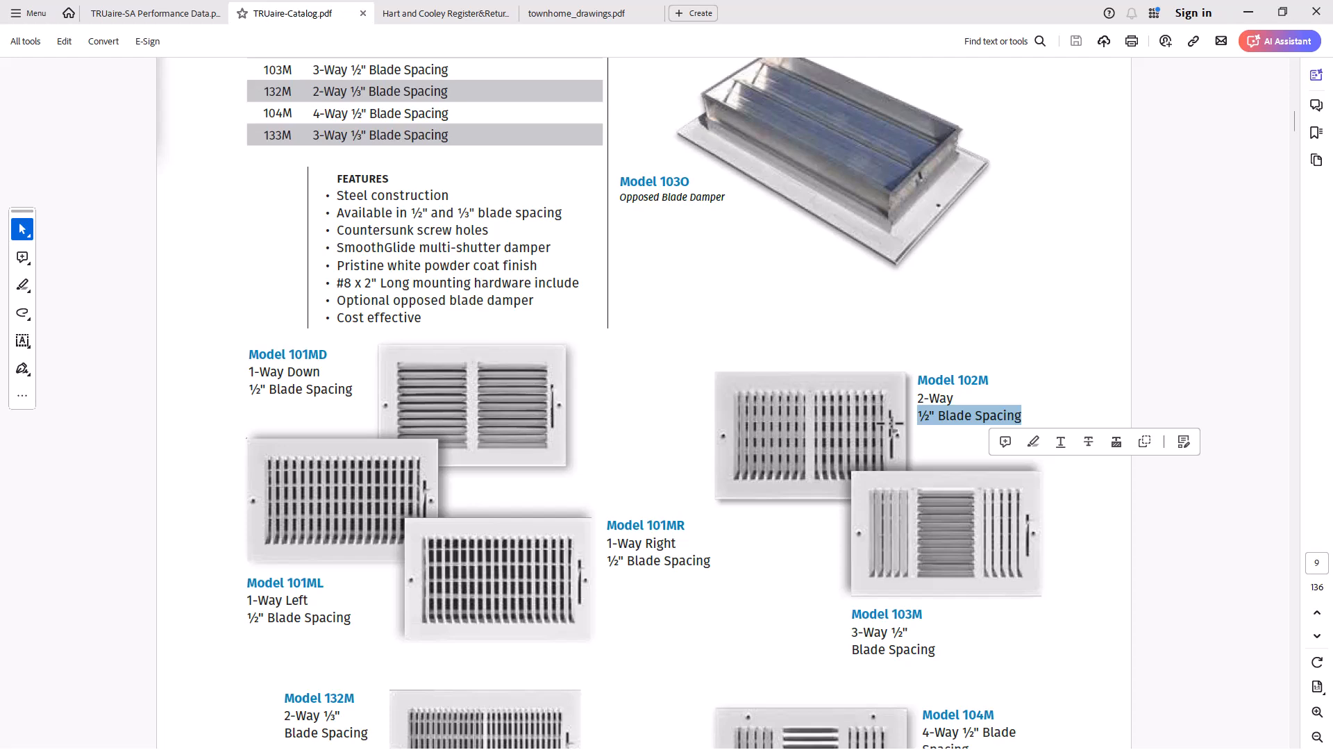
pyautogui.scroll(4, 500, 278)
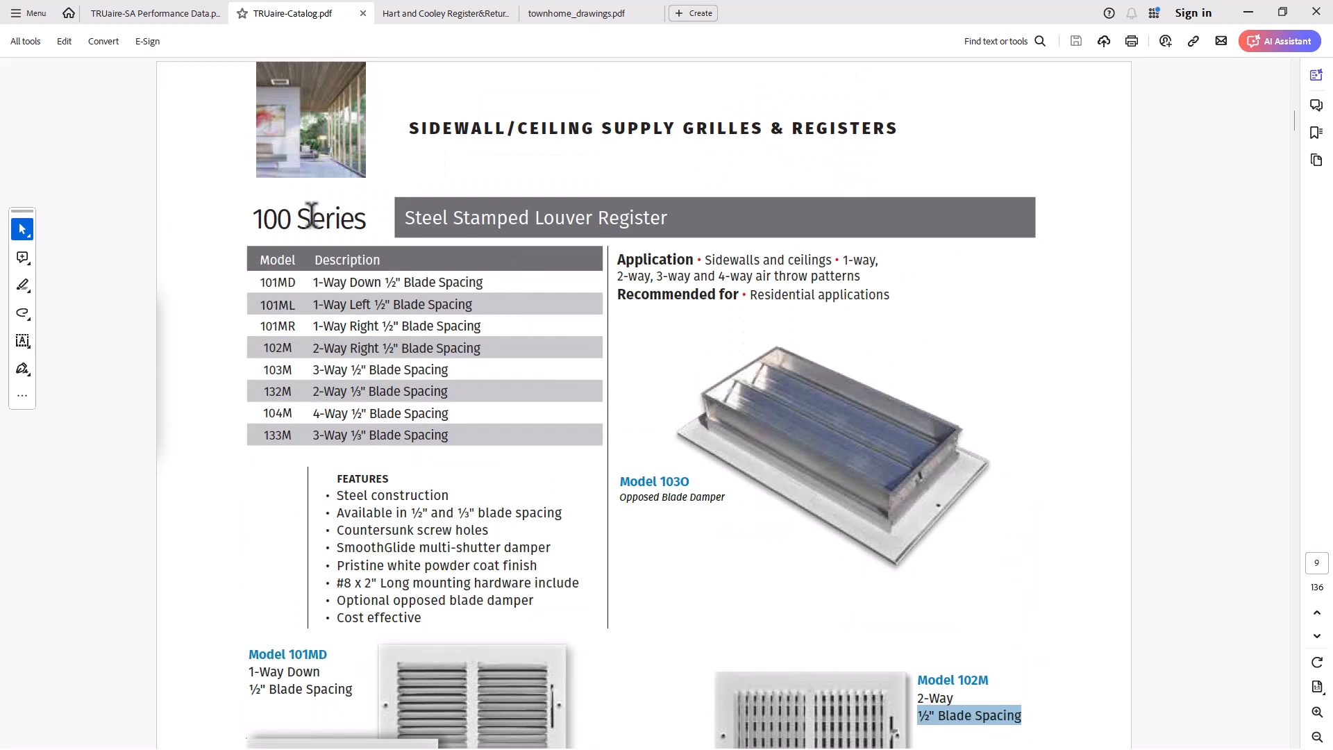
pyautogui.moveTo(252, 218); pyautogui.dragTo(342, 229)
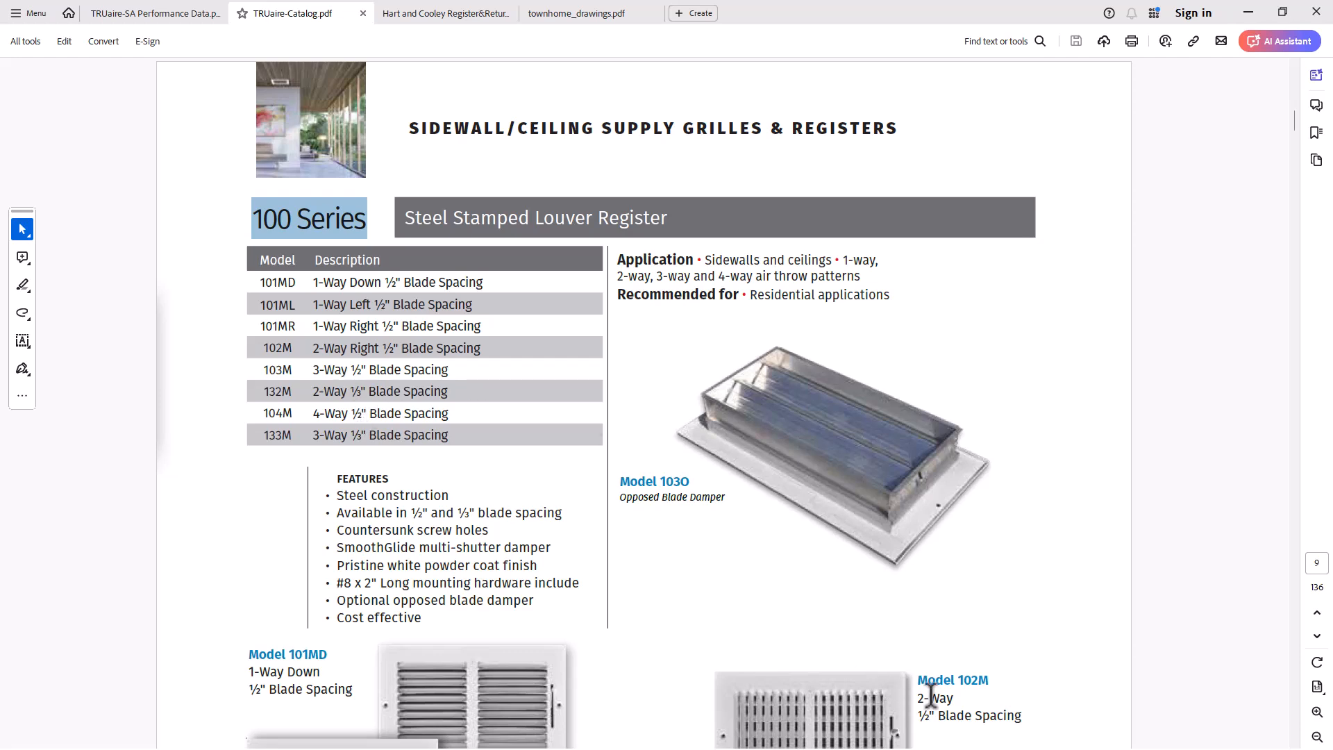
# Switch to the TRUaire-SA Performance Data sheet and examine the Face Jet Velocity row, selecting its 700 column heading.
pyautogui.click(158, 15)
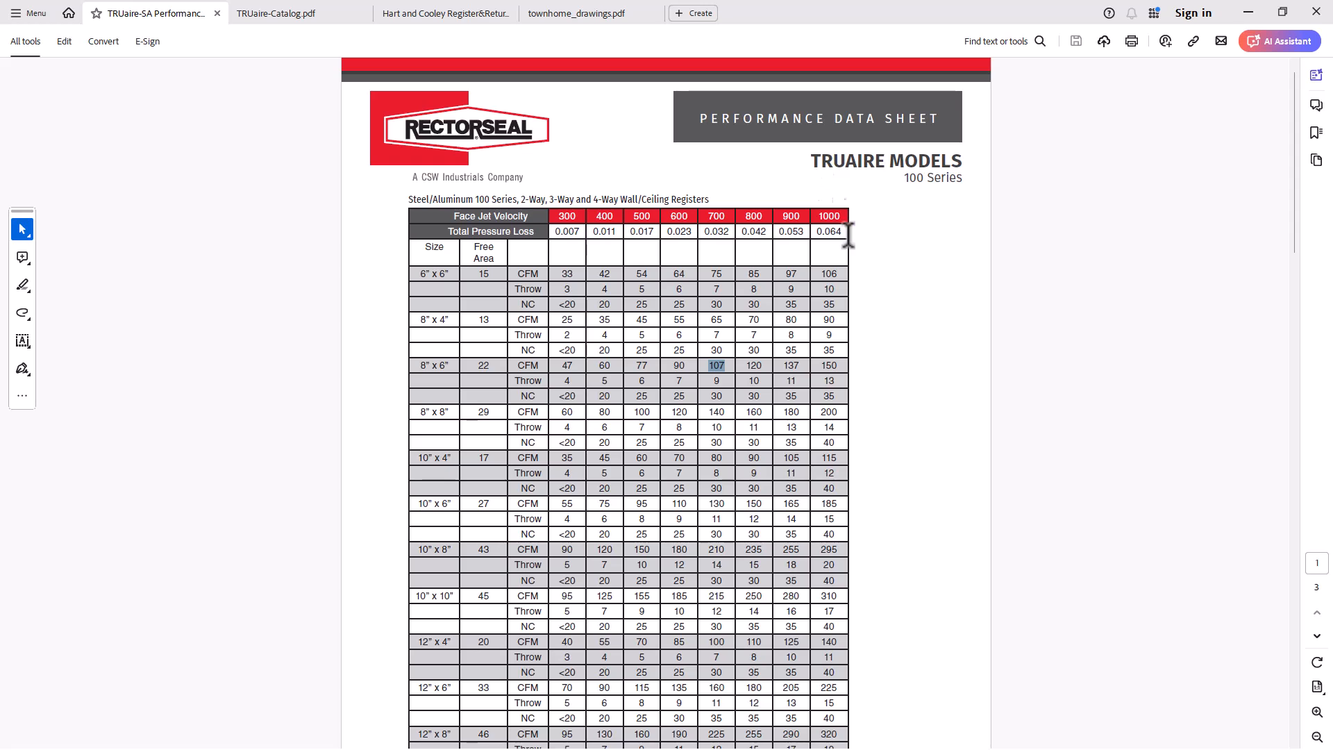
pyautogui.click(715, 314)
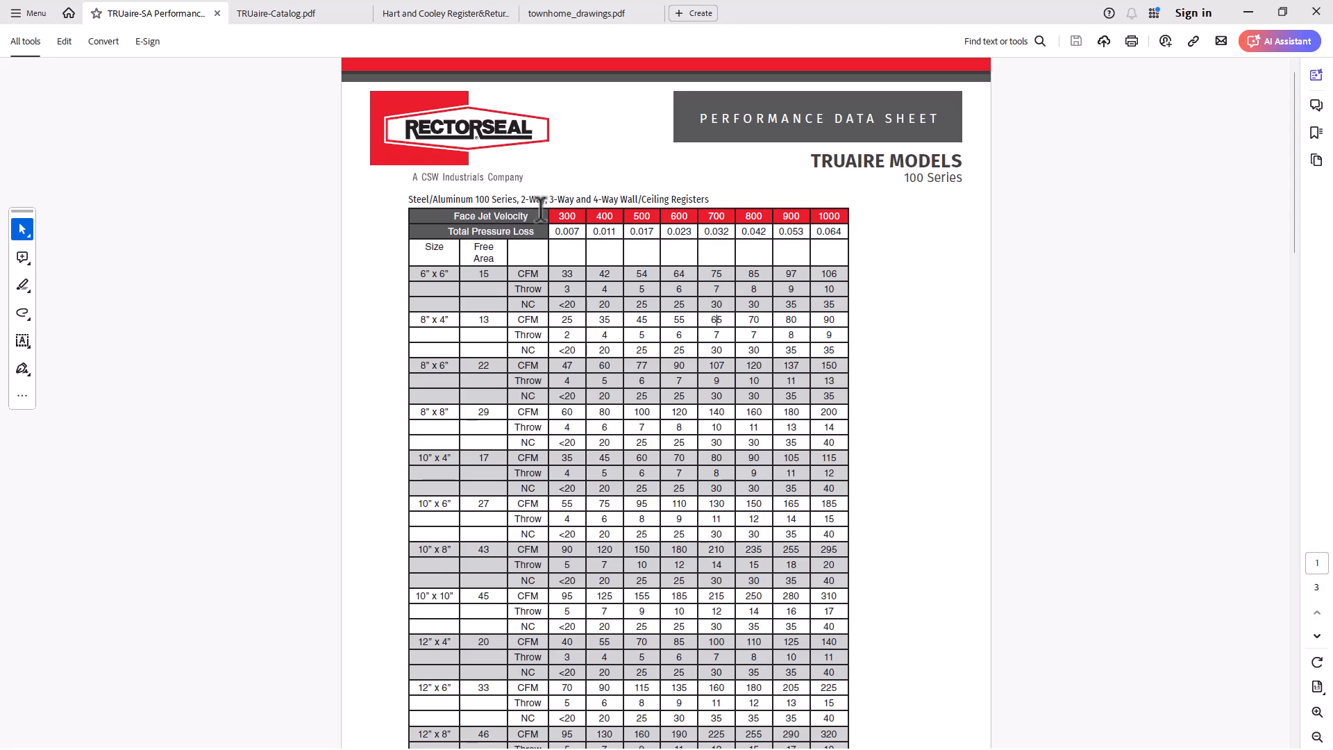
pyautogui.moveTo(566, 212); pyautogui.dragTo(839, 212)
pyautogui.click(656, 234)
pyautogui.doubleClick(746, 212)
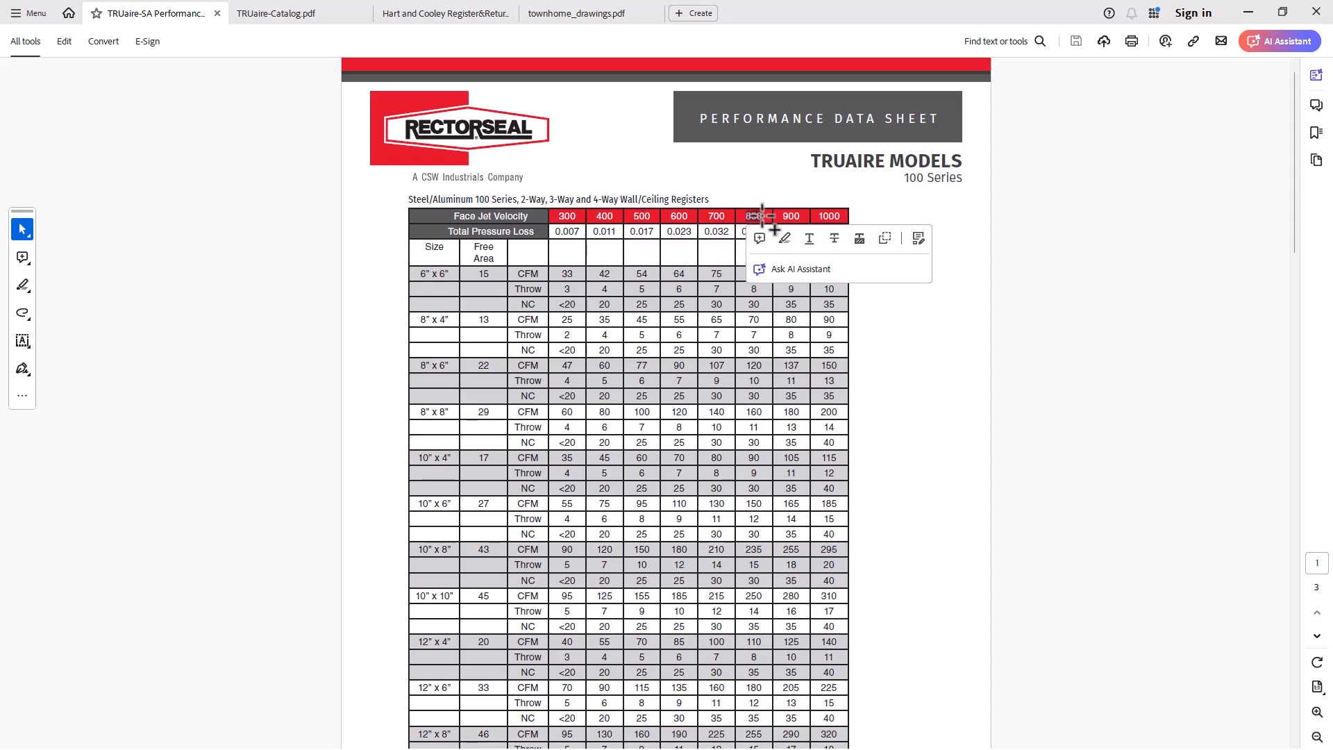
pyautogui.moveTo(707, 216); pyautogui.dragTo(726, 220)
pyautogui.click(733, 224)
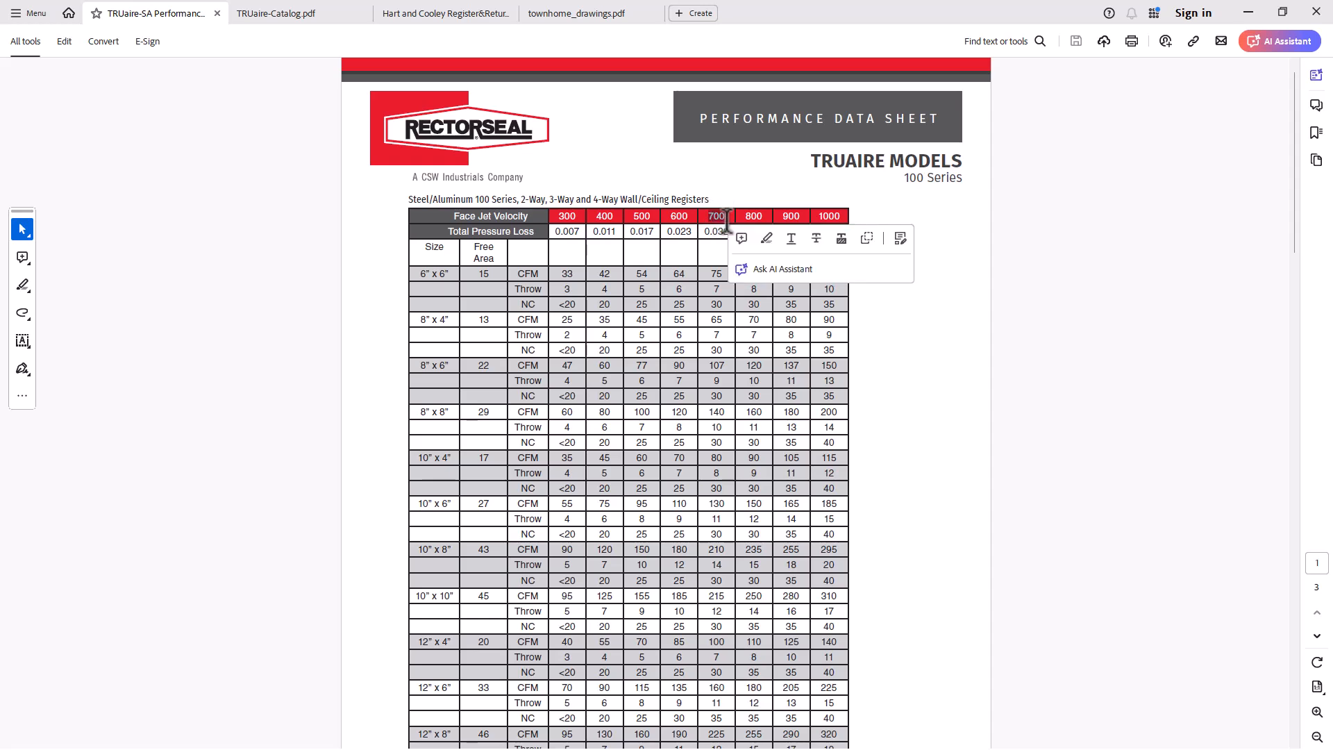
pyautogui.click(695, 247)
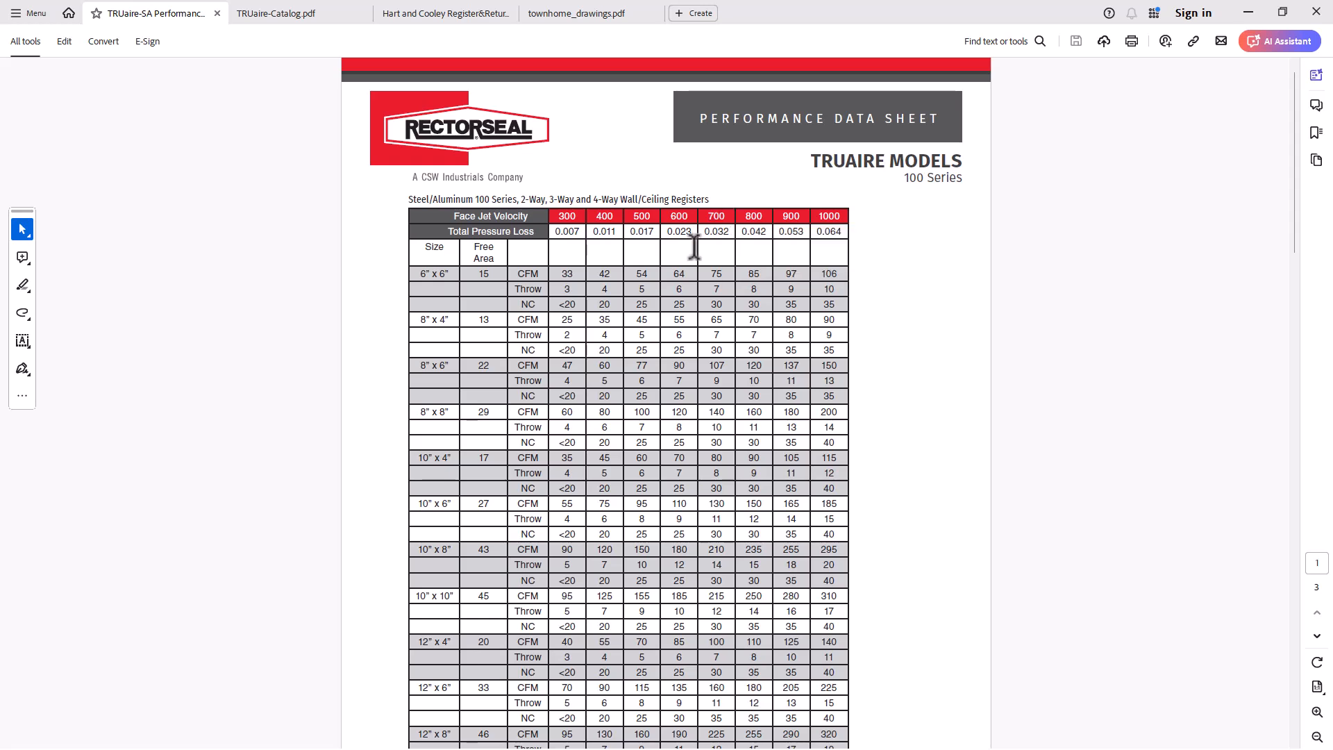
# Switch to the Hart and Cooley document and read the first "Sizing a Supply" paragraph, selecting "CFM" and the design manual names.
pyautogui.click(439, 15)
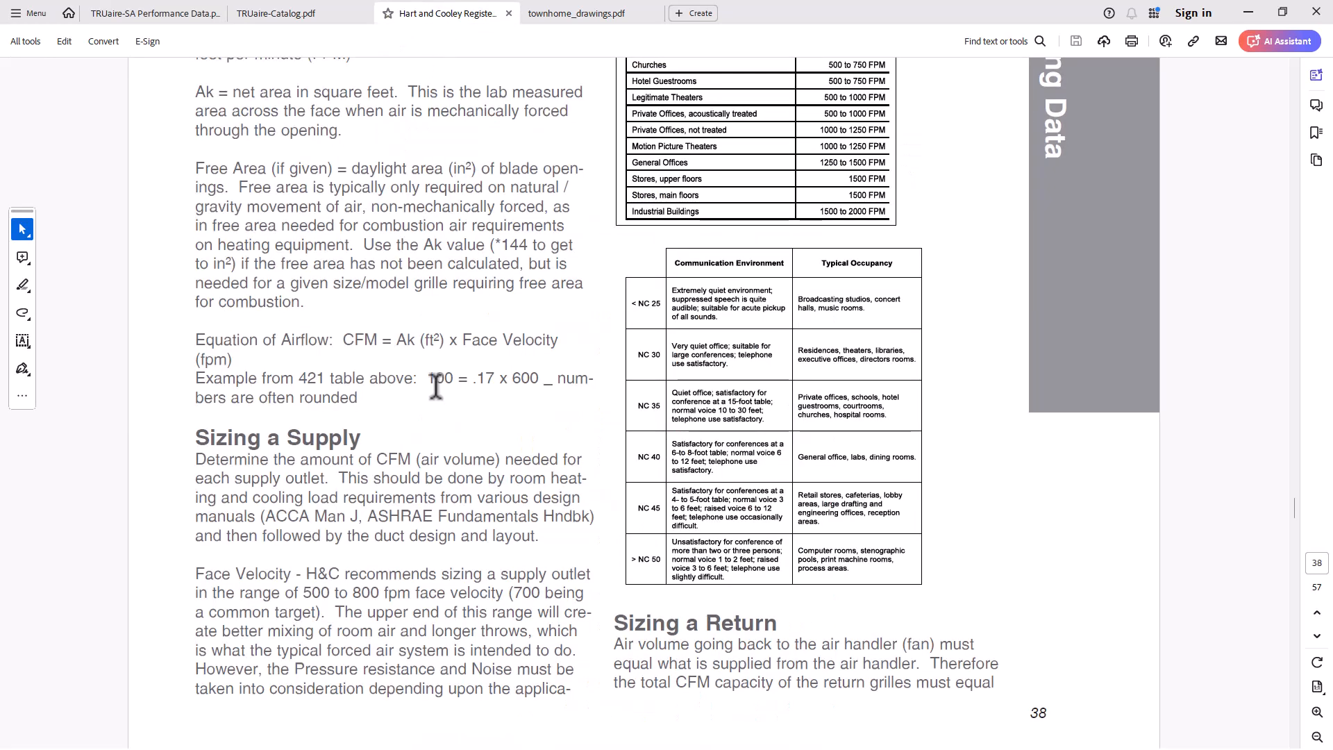
pyautogui.moveTo(196, 437); pyautogui.dragTo(361, 439)
pyautogui.click(234, 460)
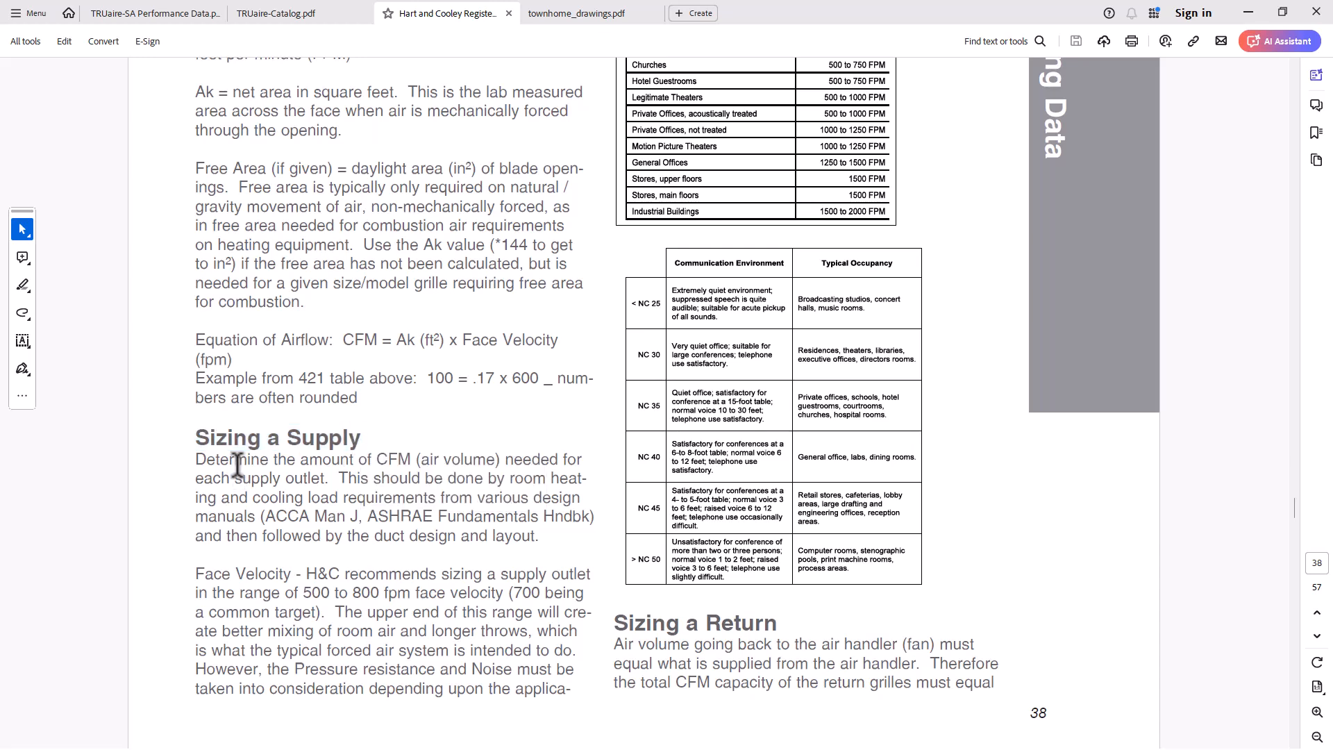
pyautogui.moveTo(376, 459); pyautogui.dragTo(409, 459)
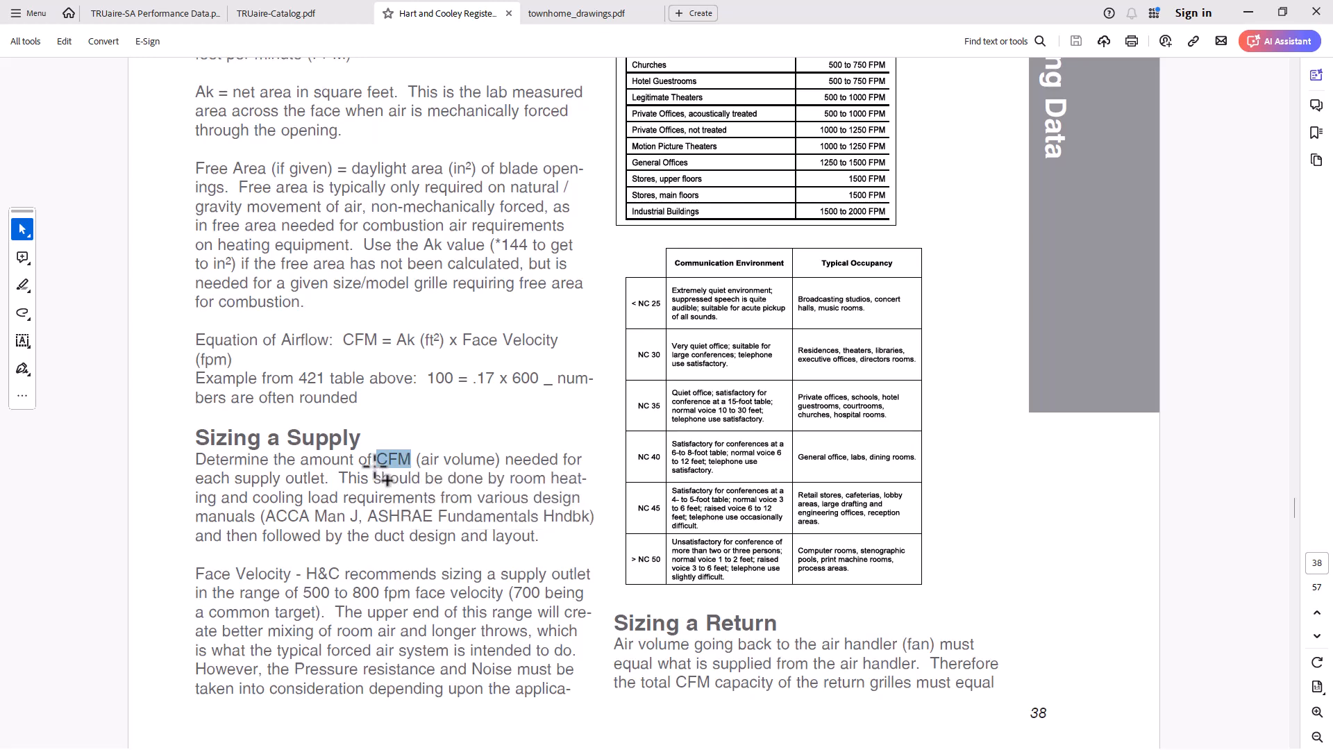
pyautogui.click(332, 479)
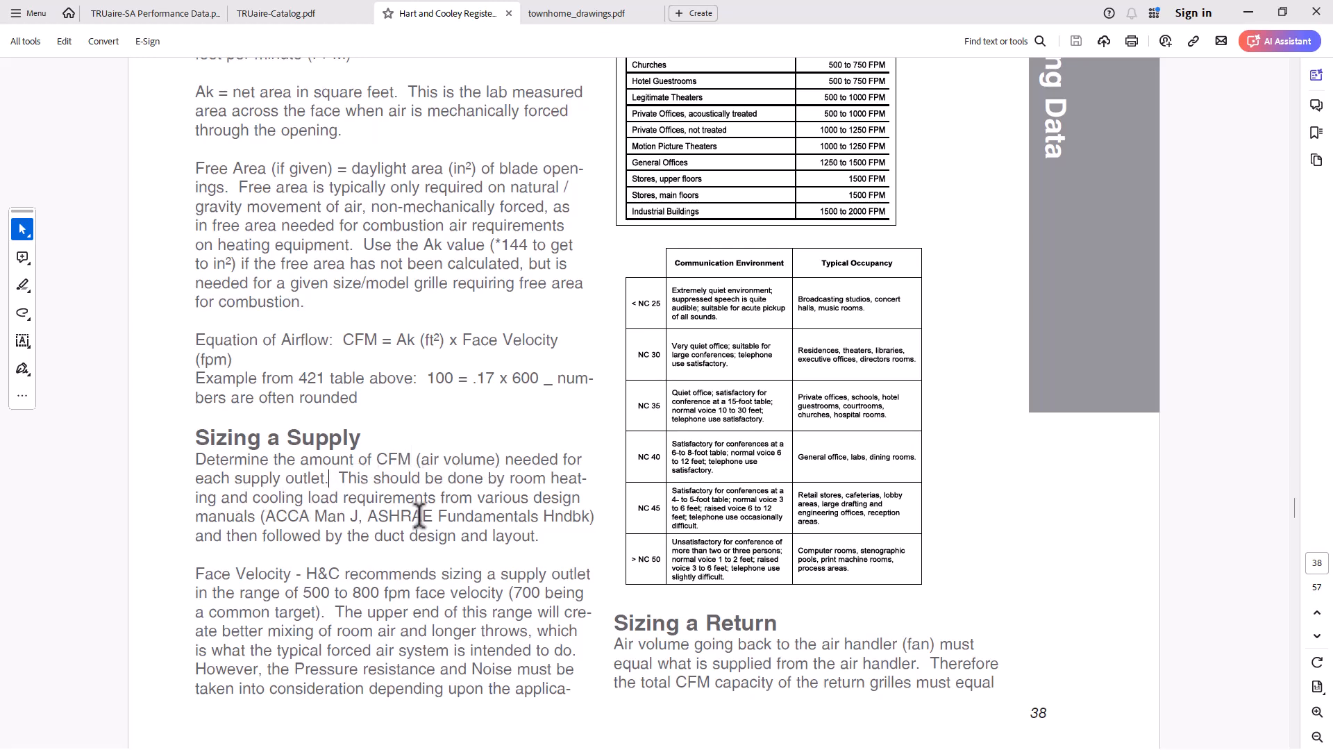
pyautogui.moveTo(269, 515); pyautogui.dragTo(589, 509)
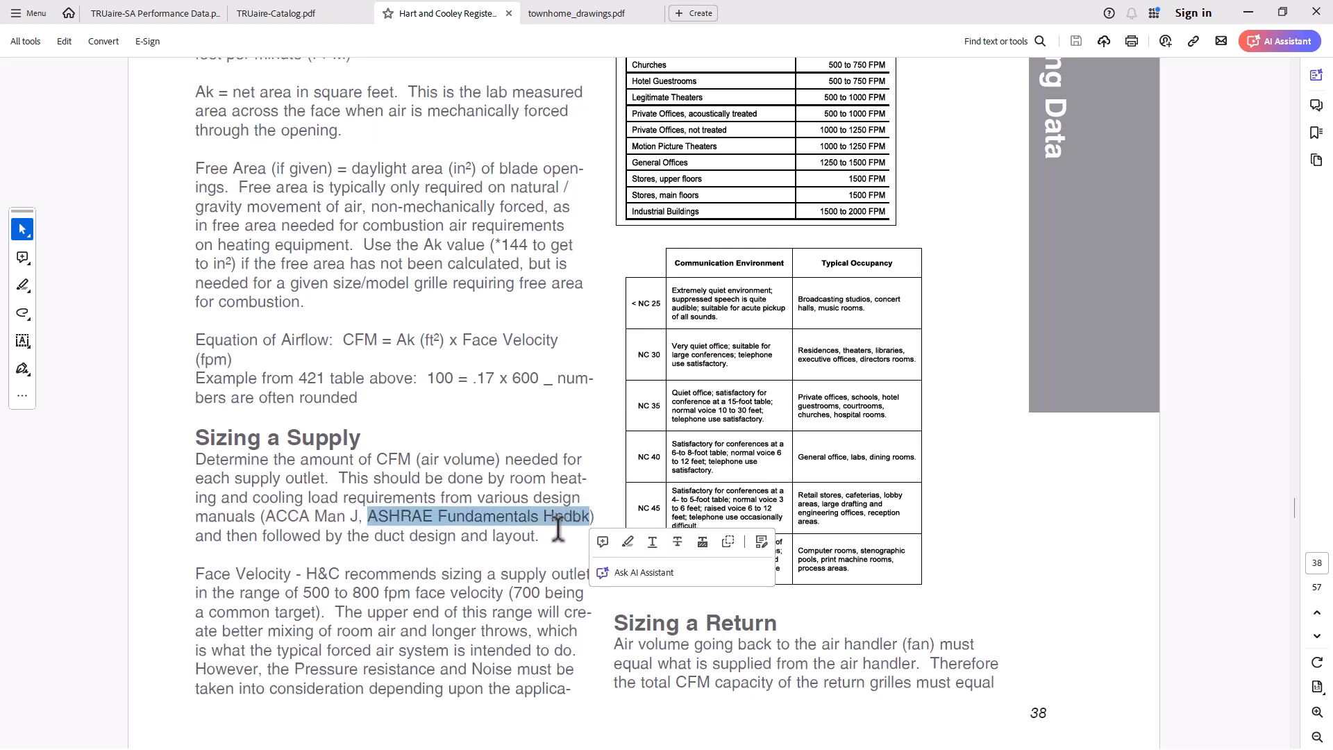
pyautogui.click(205, 537)
# Read the Face Velocity recommendation for supply outlets, selecting the 500 to 800 fpm range and the 700 common target.
pyautogui.scroll(-2, 450, 528)
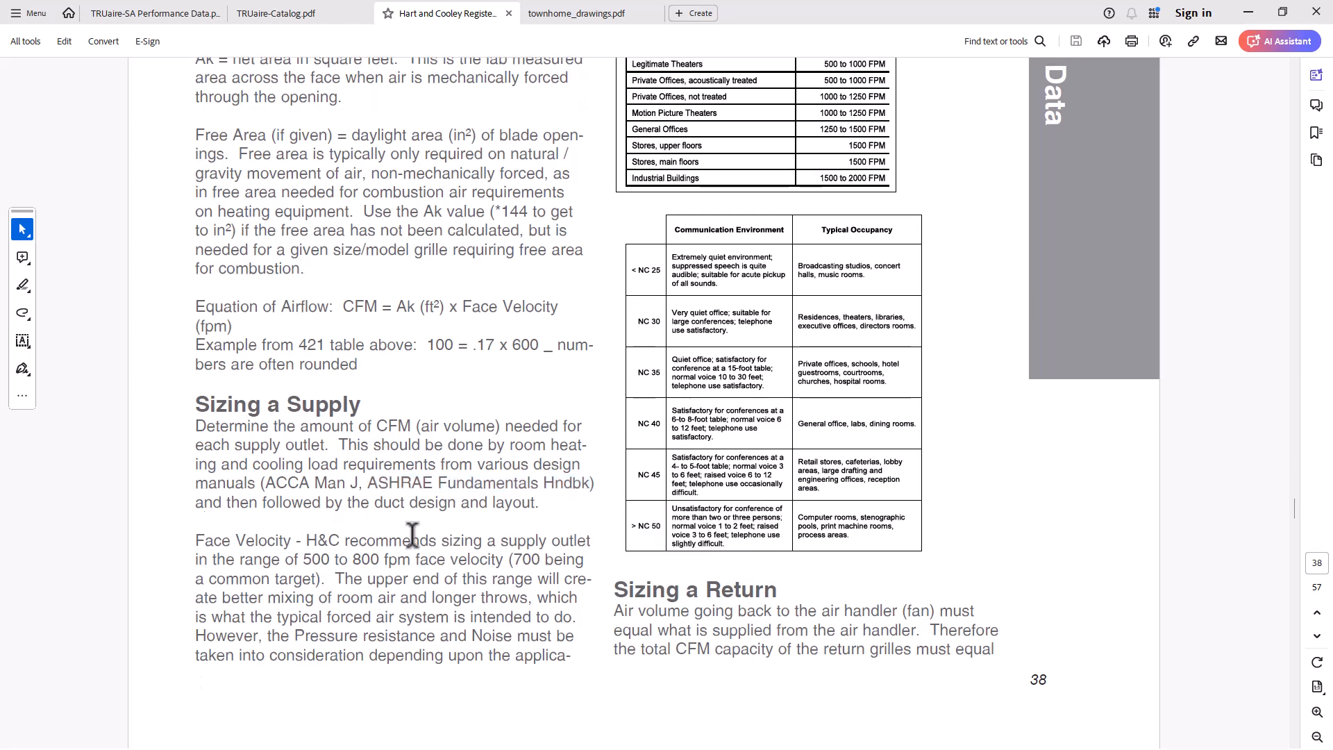
pyautogui.moveTo(195, 505); pyautogui.dragTo(559, 526)
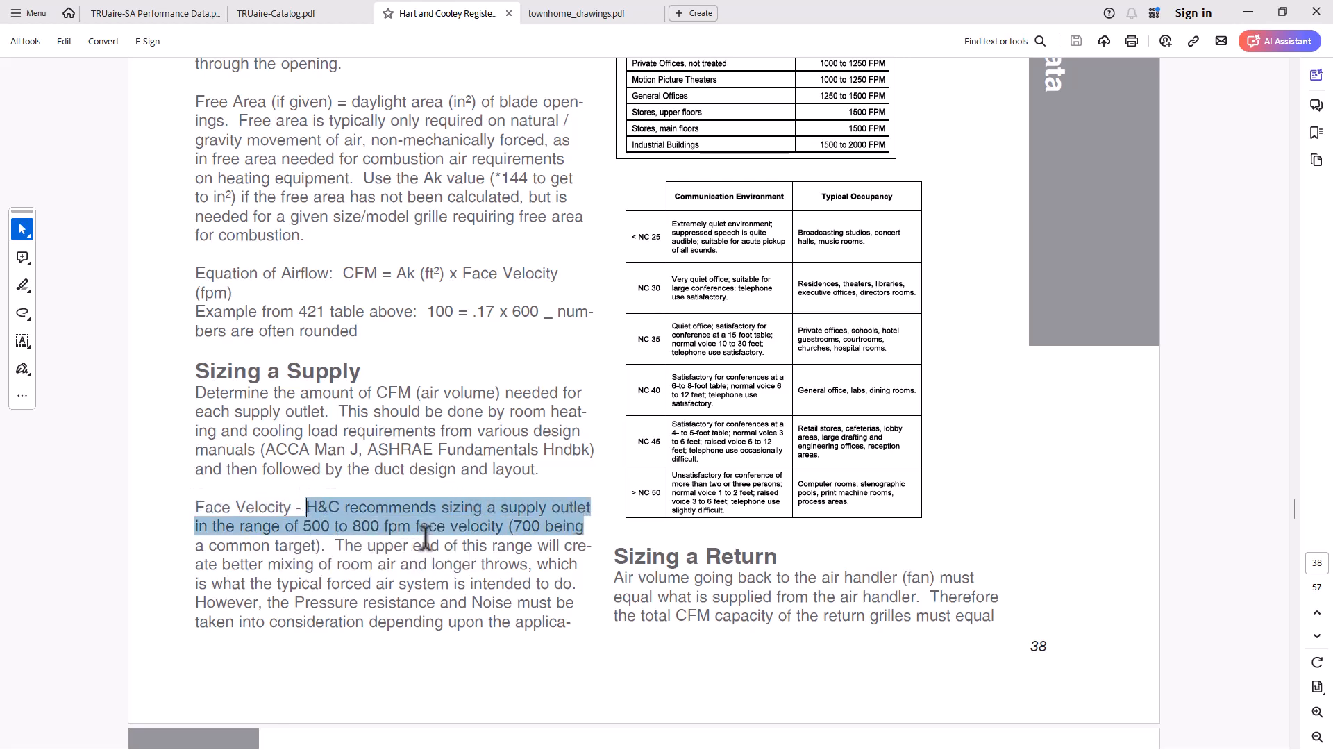
pyautogui.moveTo(301, 526); pyautogui.dragTo(398, 525)
pyautogui.moveTo(513, 526); pyautogui.dragTo(316, 550)
pyautogui.click(552, 546)
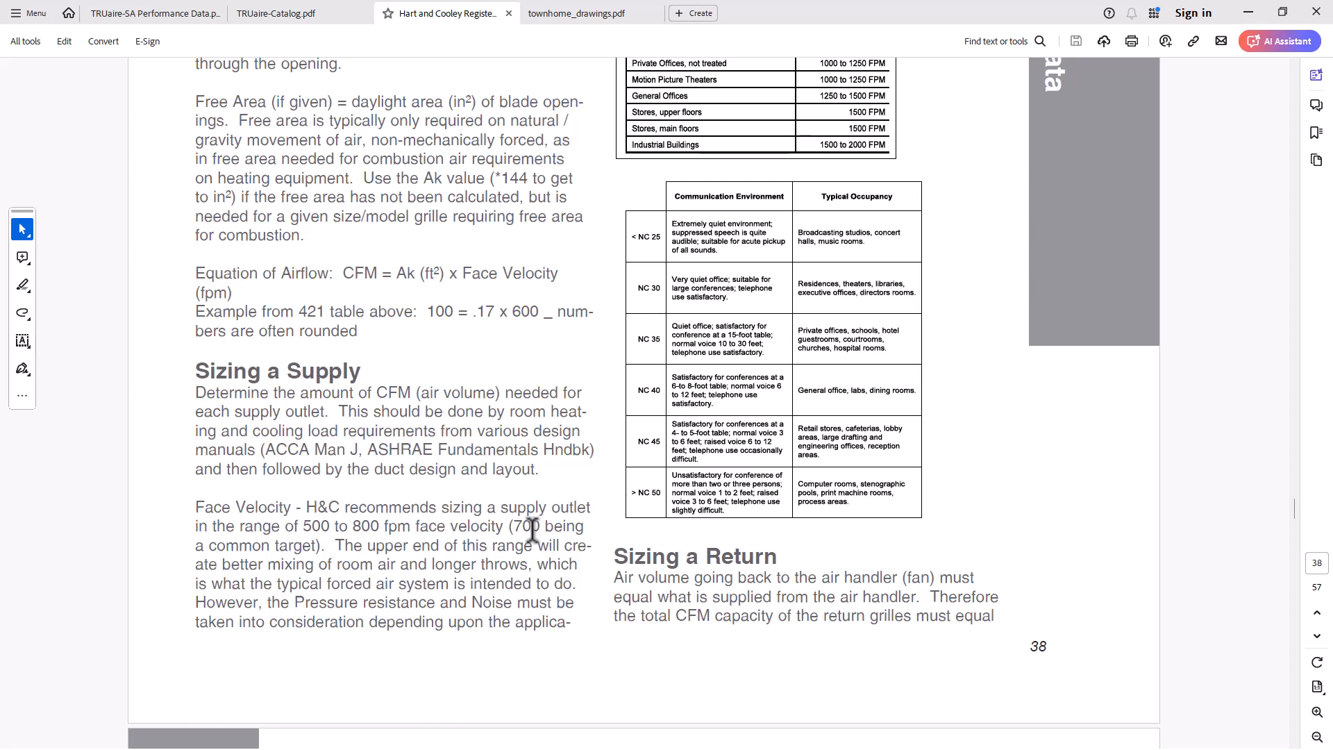
# Examine the recommended face velocities table for residences and the NC noise guideline table on page 38.
pyautogui.scroll(3, 774, 459)
pyautogui.scroll(3, 773, 459)
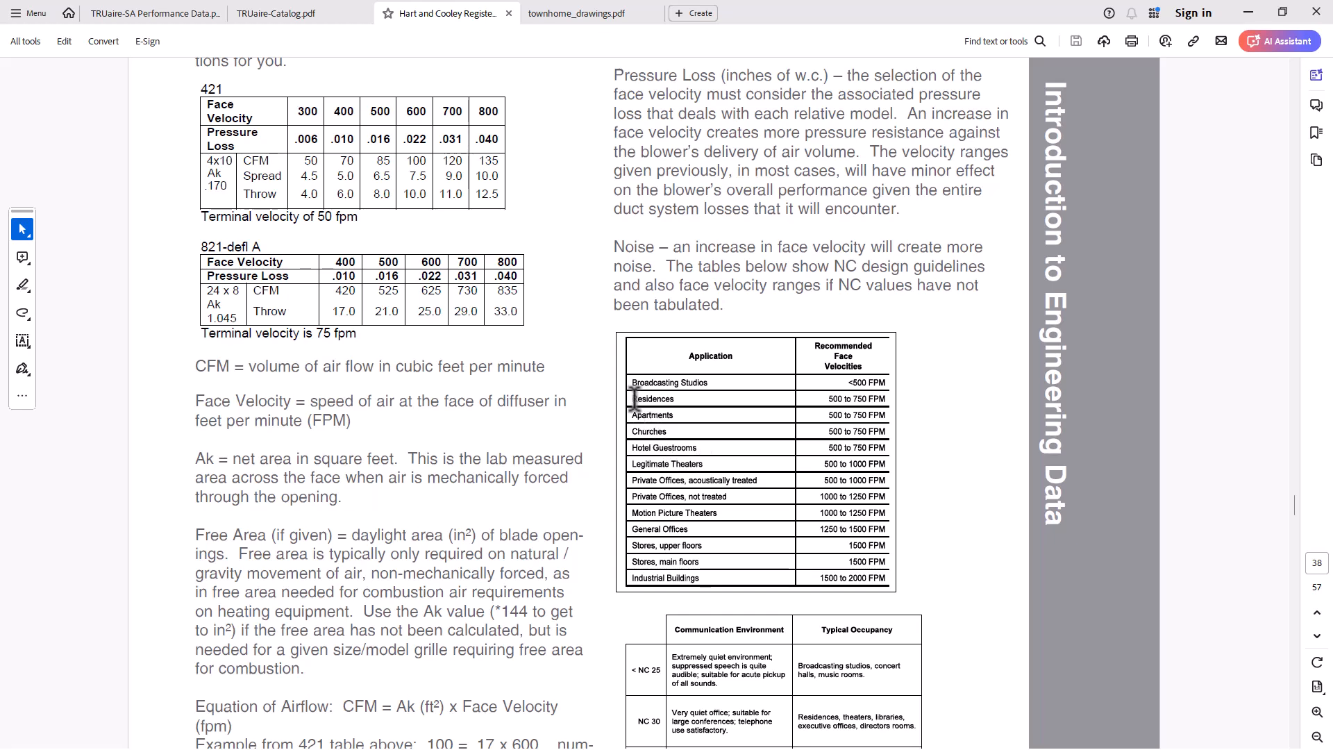
pyautogui.click(662, 453)
pyautogui.scroll(-3, 887, 562)
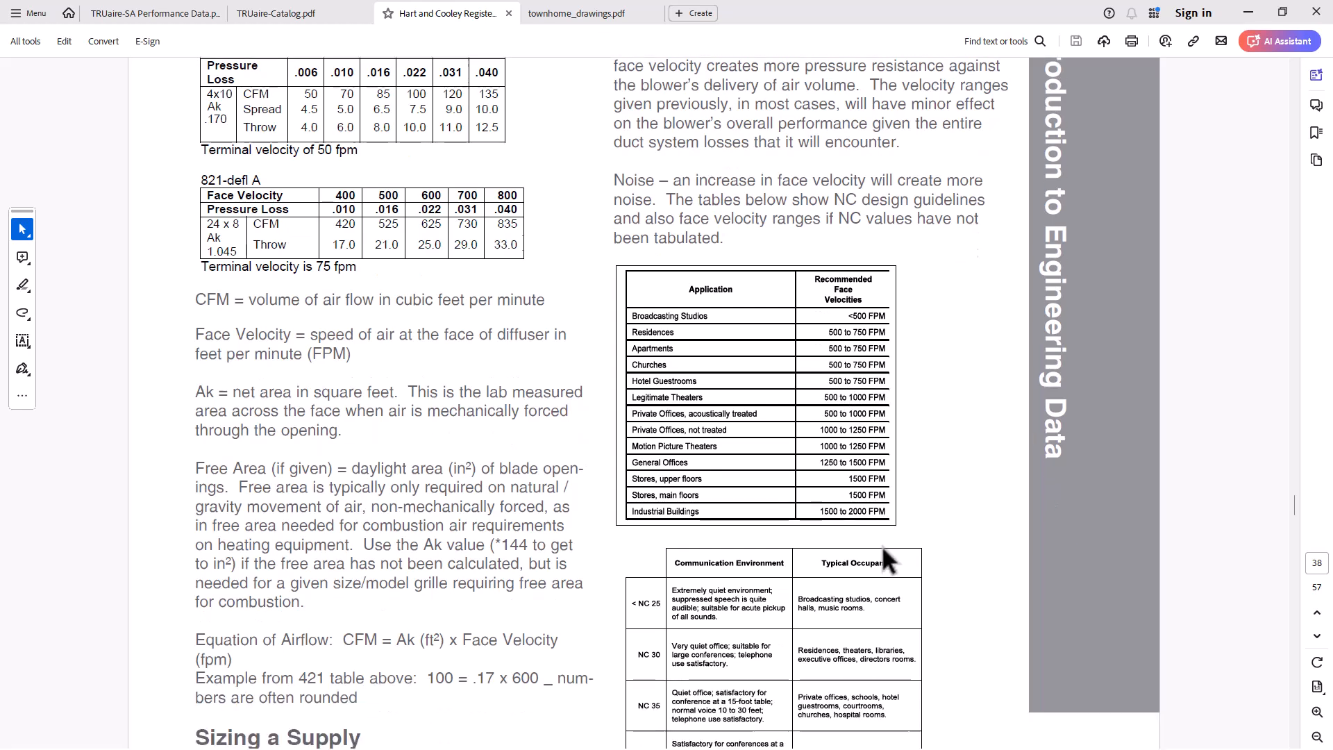
pyautogui.scroll(-2, 881, 544)
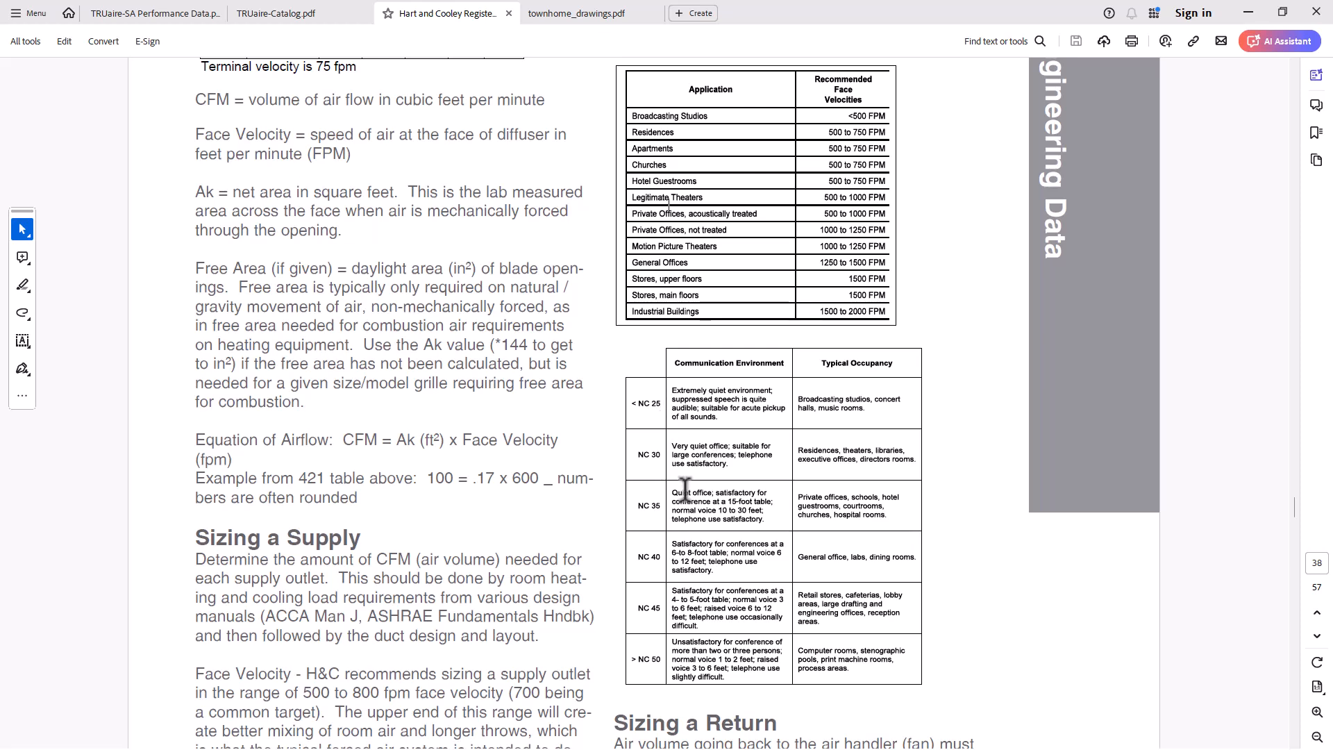
pyautogui.scroll(-3, 684, 500)
# Select the 700 target velocity, and in the TRUaire performance data sheet select the 700 column's CFM value for the 8" x 6" register.
pyautogui.moveTo(513, 526); pyautogui.dragTo(541, 527)
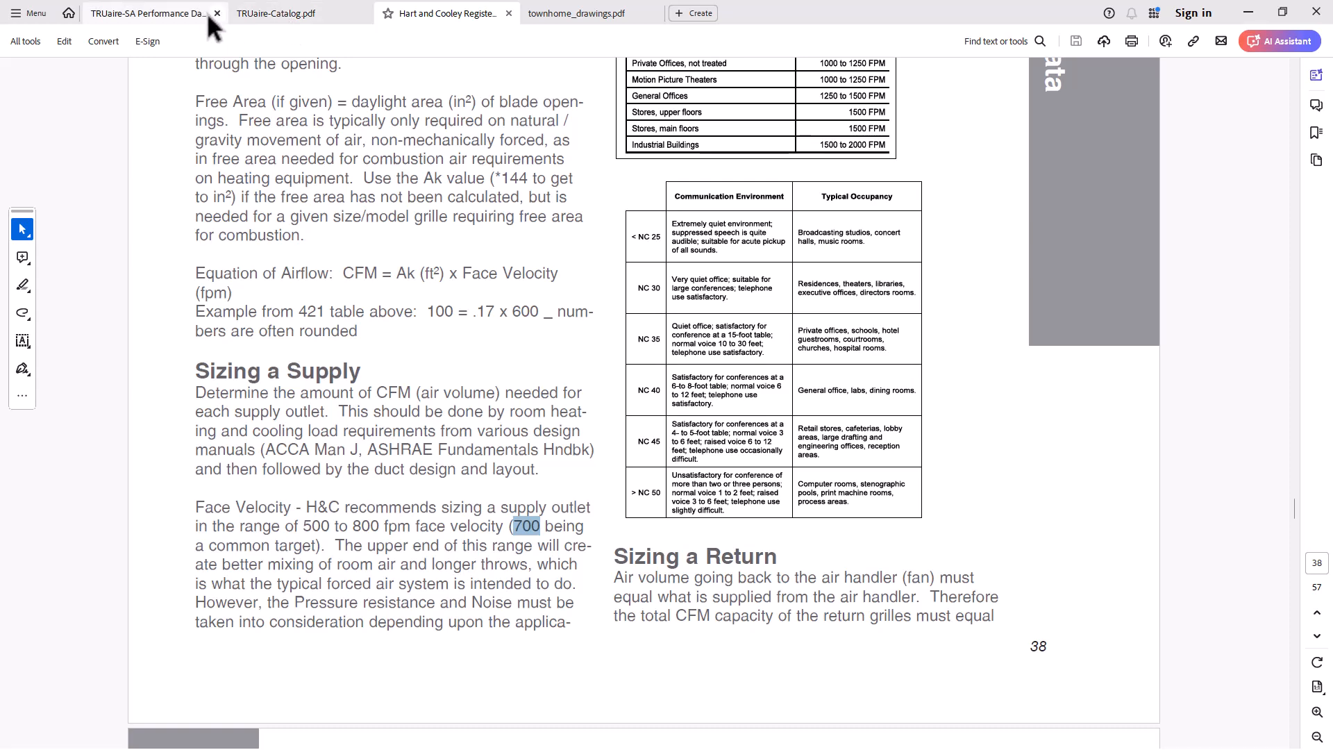
pyautogui.click(187, 13)
pyautogui.moveTo(704, 217); pyautogui.dragTo(729, 217)
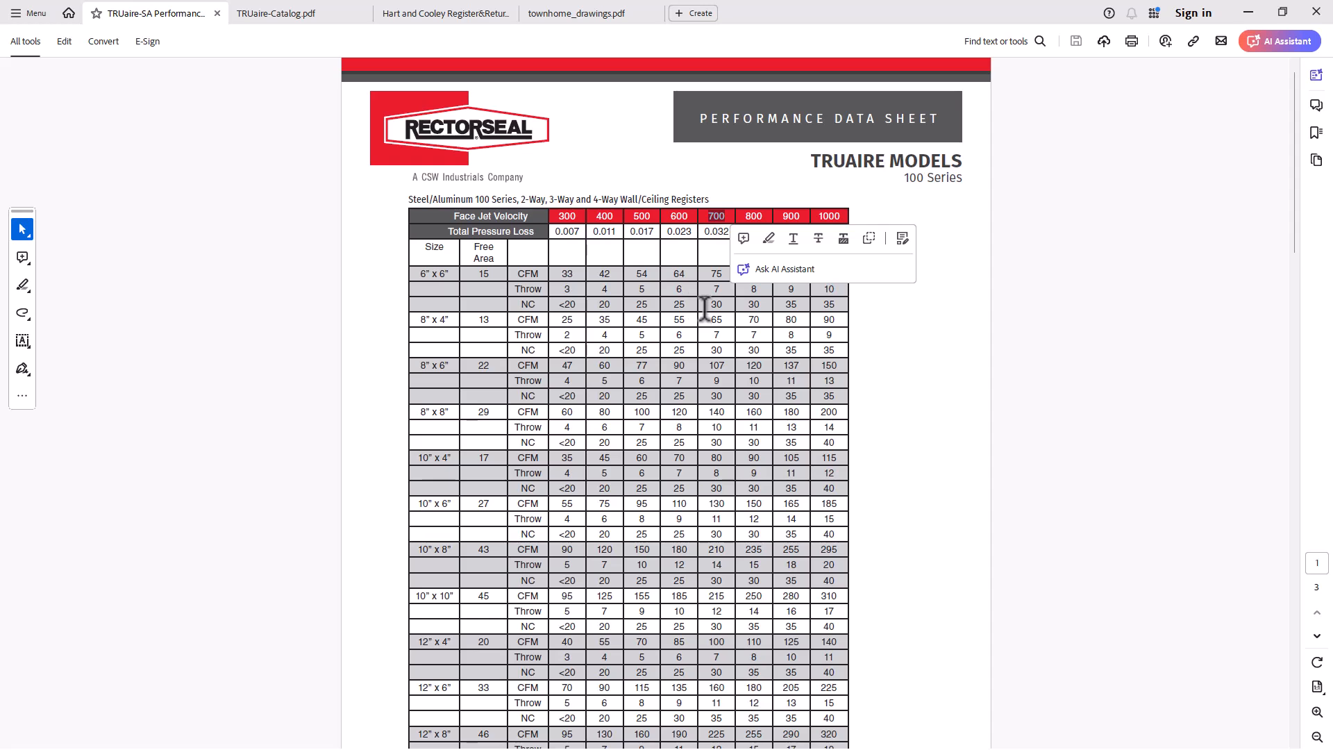
pyautogui.moveTo(710, 273); pyautogui.dragTo(725, 367)
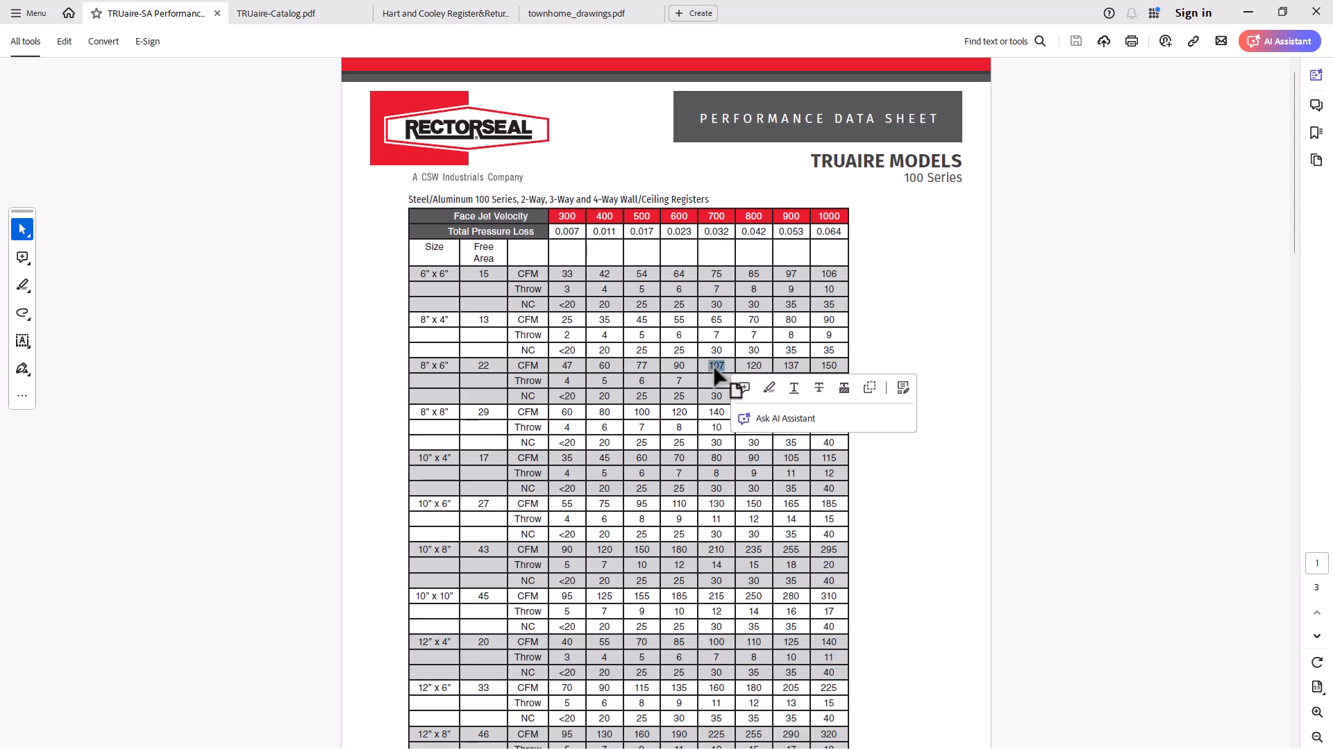
# Switch to the townhome drawing in Right-Suite Universal, review the Basement's supply register sizes and airflows, and display the First Floor sheet.
pyautogui.doubleClick(973, 11)
pyautogui.click(336, 363)
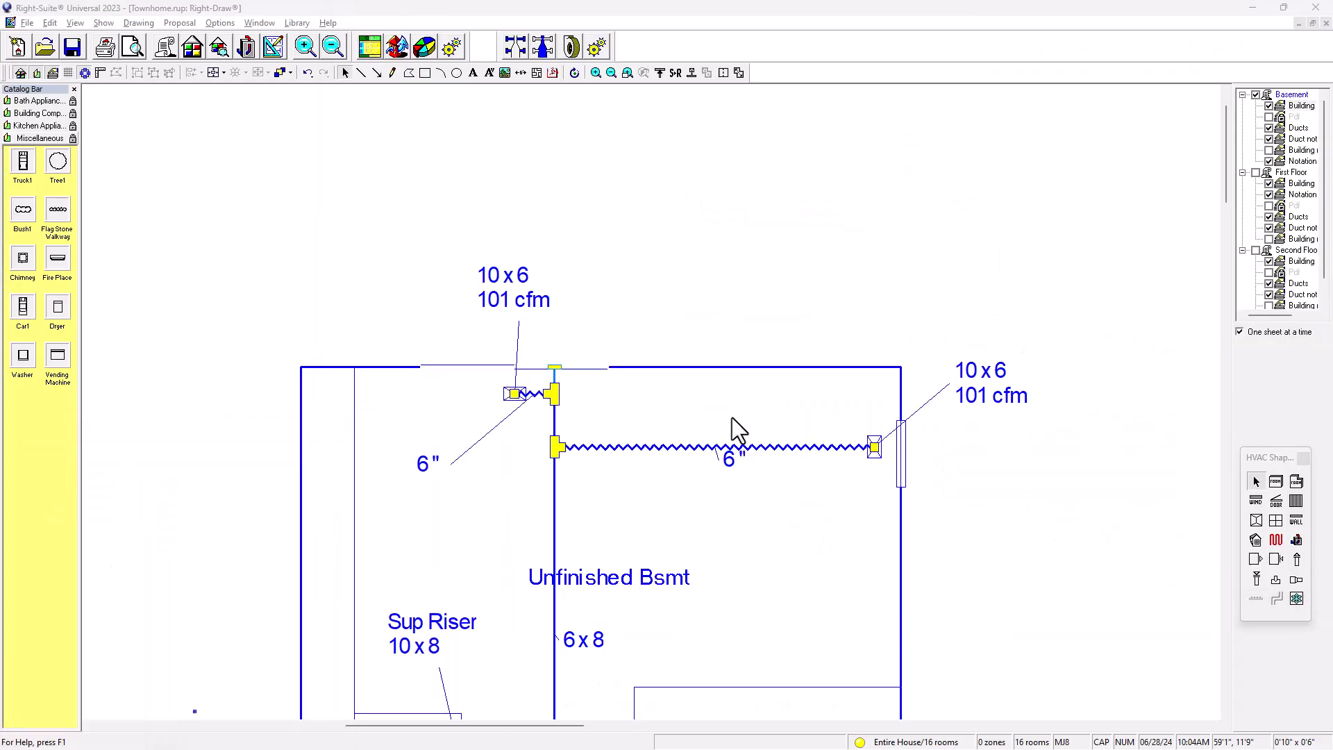
pyautogui.scroll(-1, 743, 410)
pyautogui.moveTo(762, 420); pyautogui.dragTo(797, 276, button='middle')
pyautogui.scroll(-1, 779, 344)
pyautogui.moveTo(826, 347); pyautogui.dragTo(768, 321, button='middle')
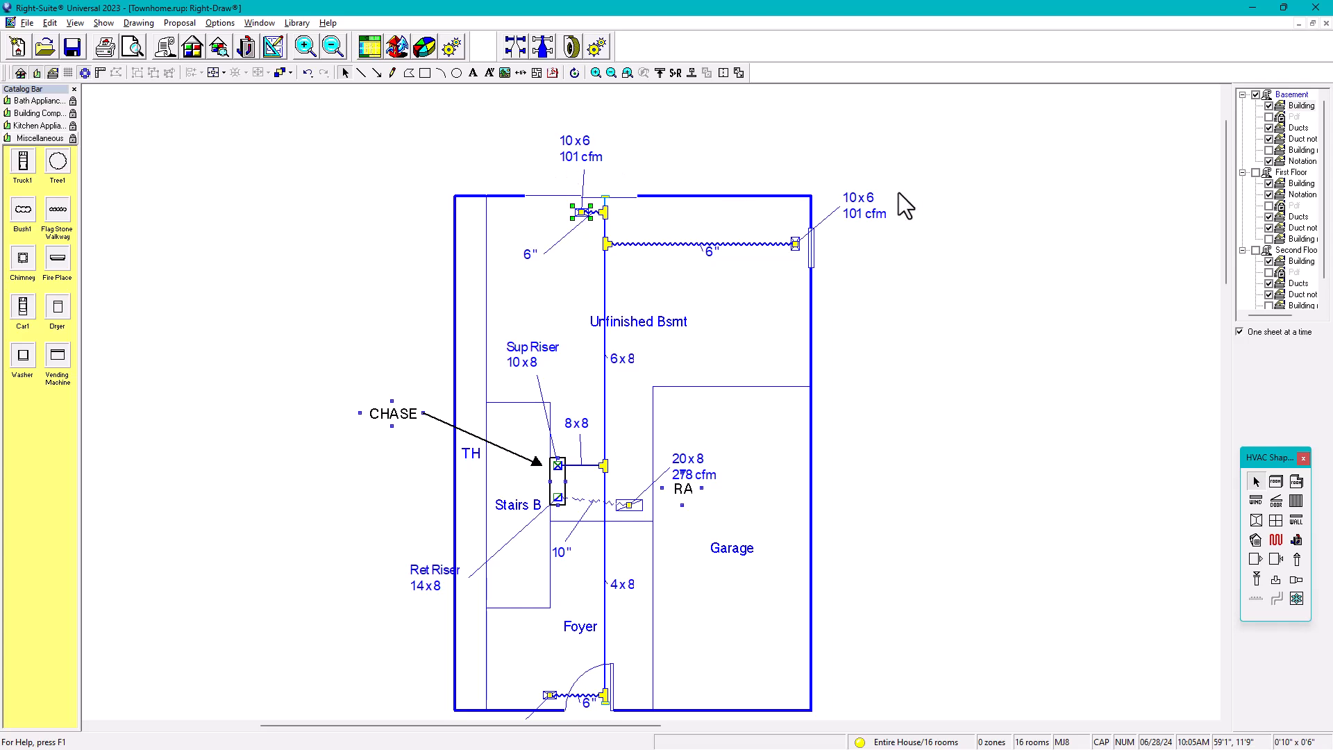
pyautogui.scroll(-3, 848, 318)
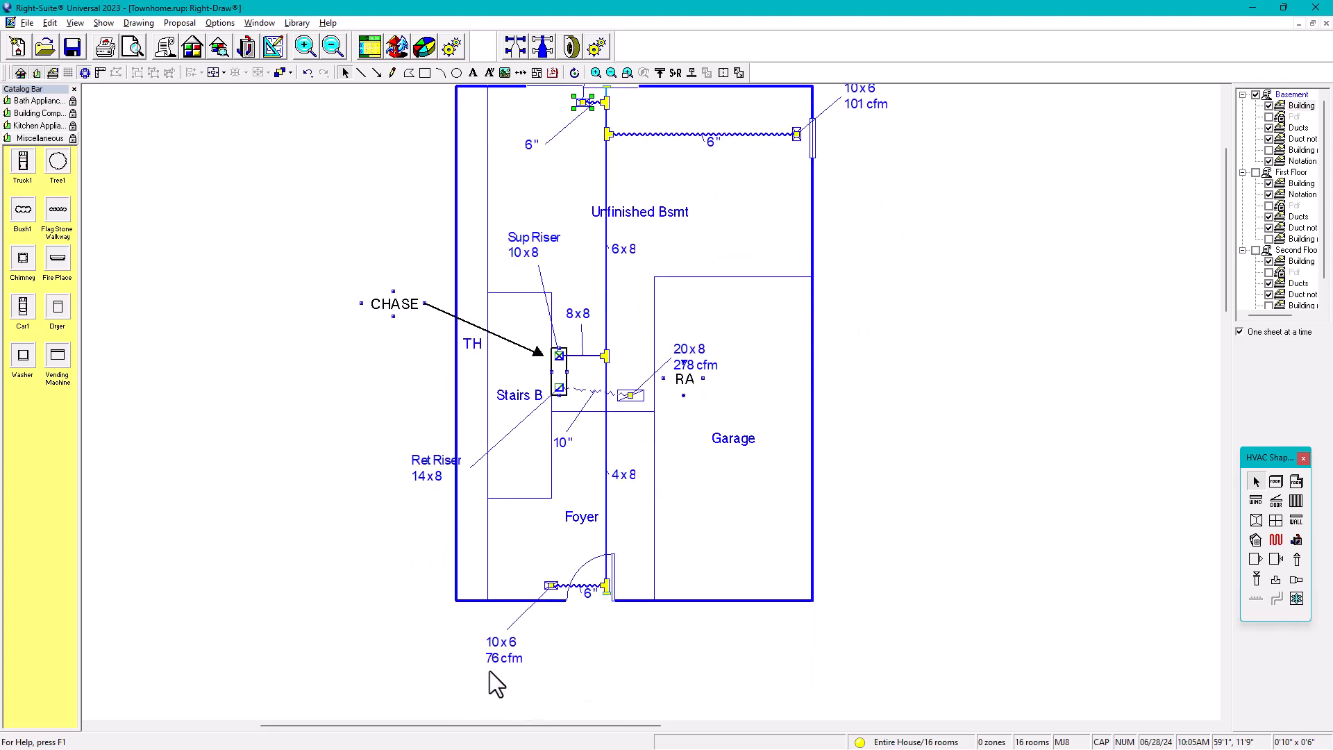
pyautogui.scroll(3, 576, 593)
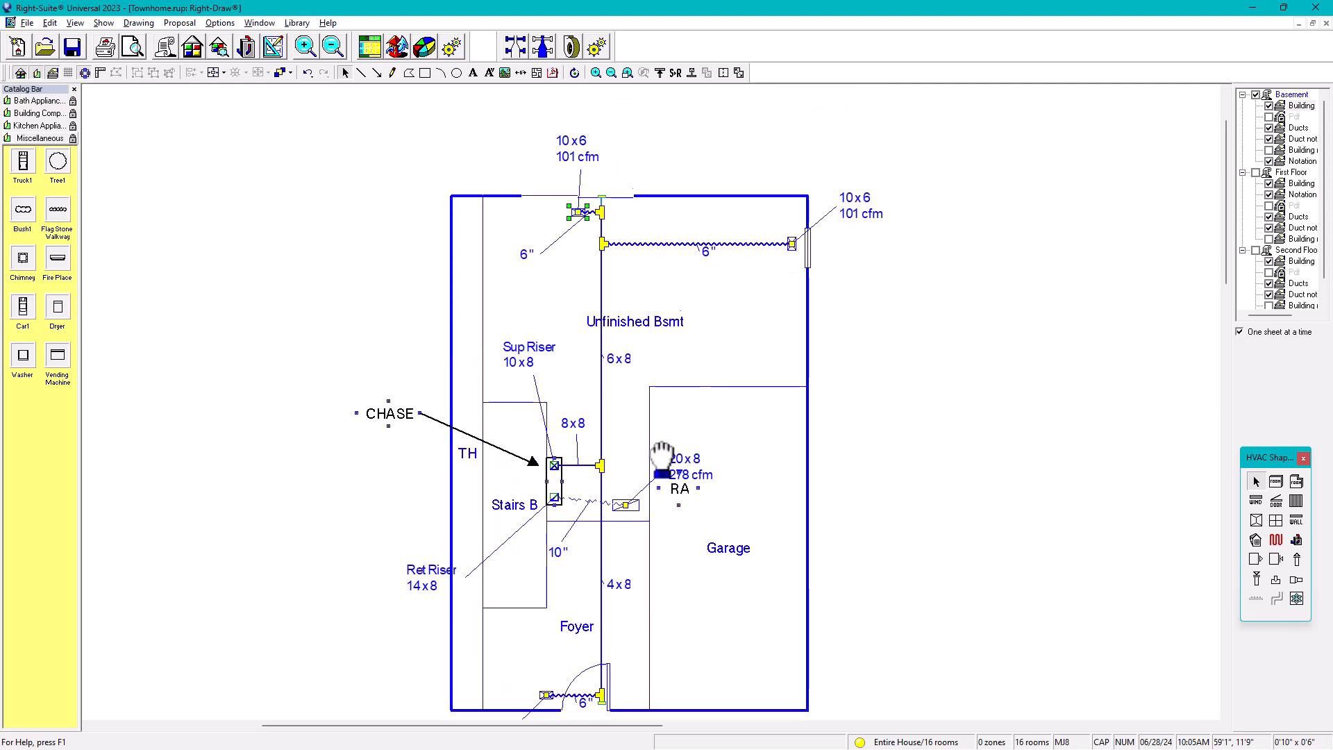
pyautogui.click(1286, 173)
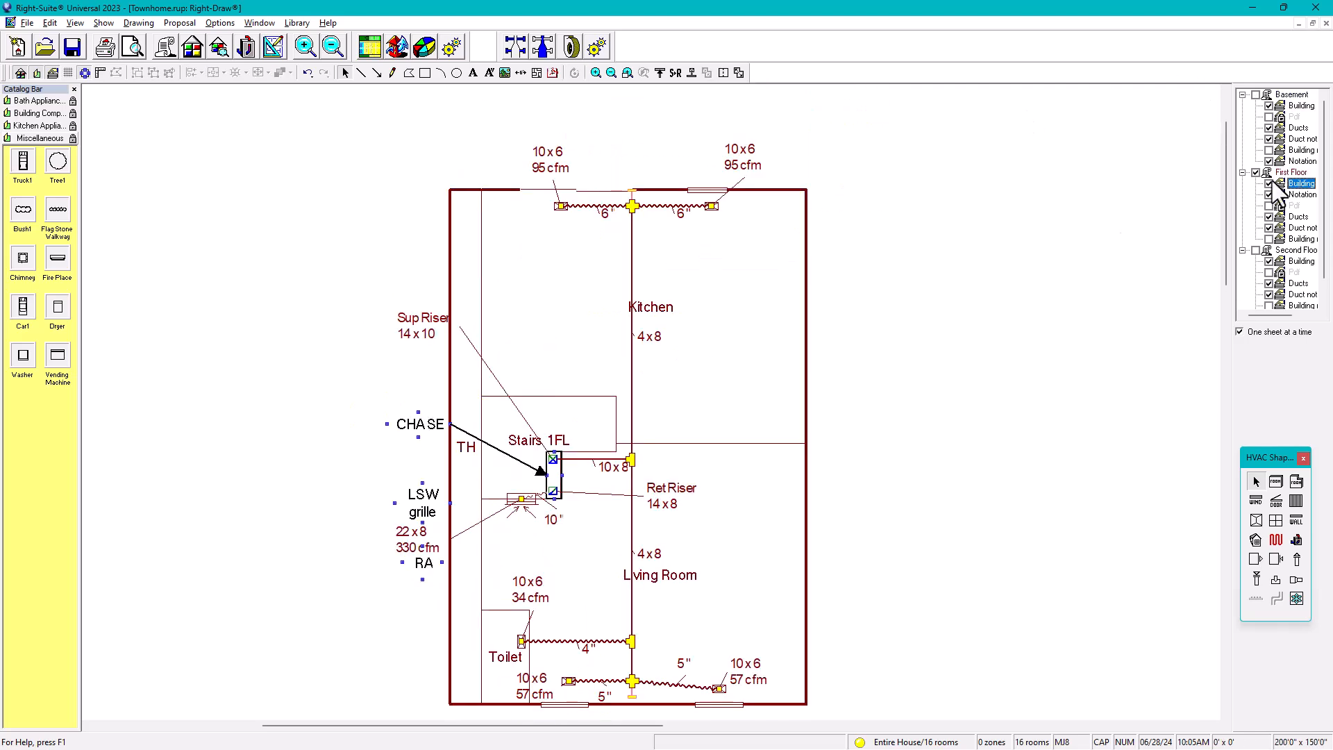
# Review the supply register sizes and airflows on the First Floor, Second Floor and Basement sheets.
pyautogui.scroll(-1, 826, 315)
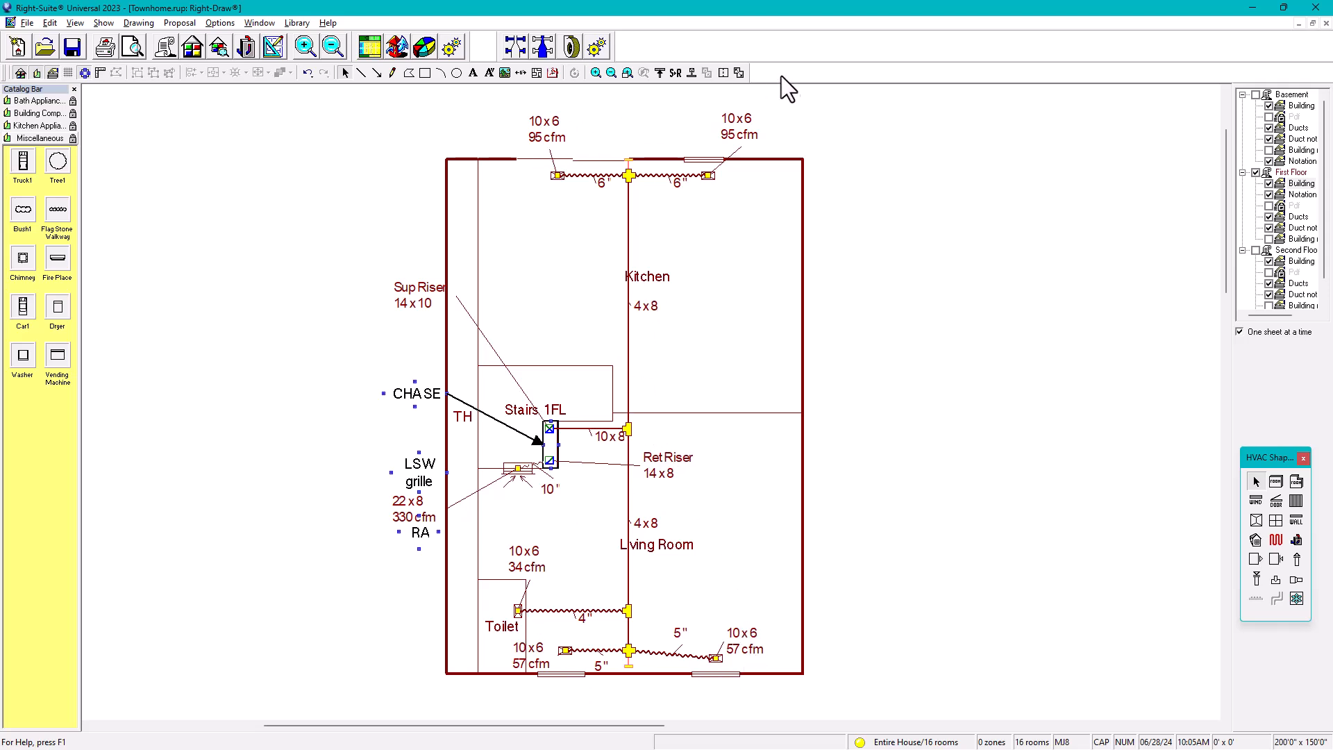
pyautogui.click(1301, 261)
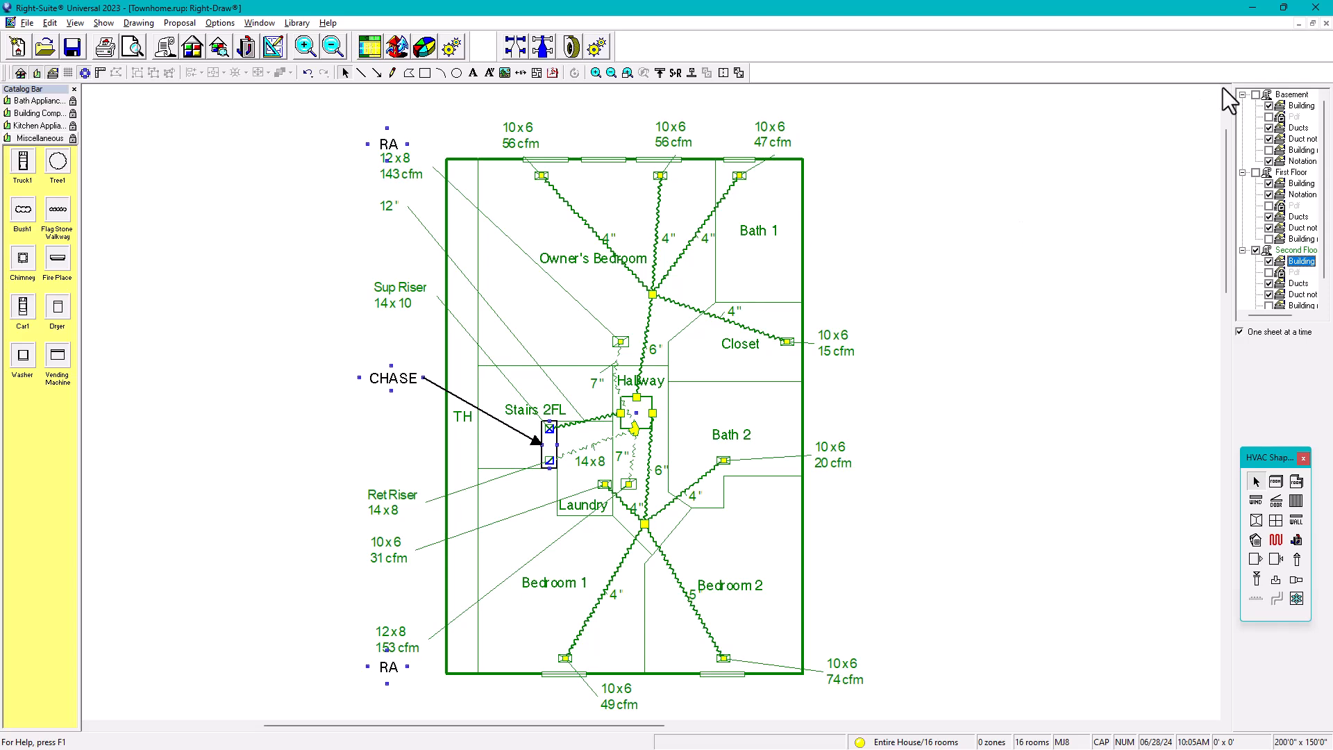
pyautogui.click(1301, 105)
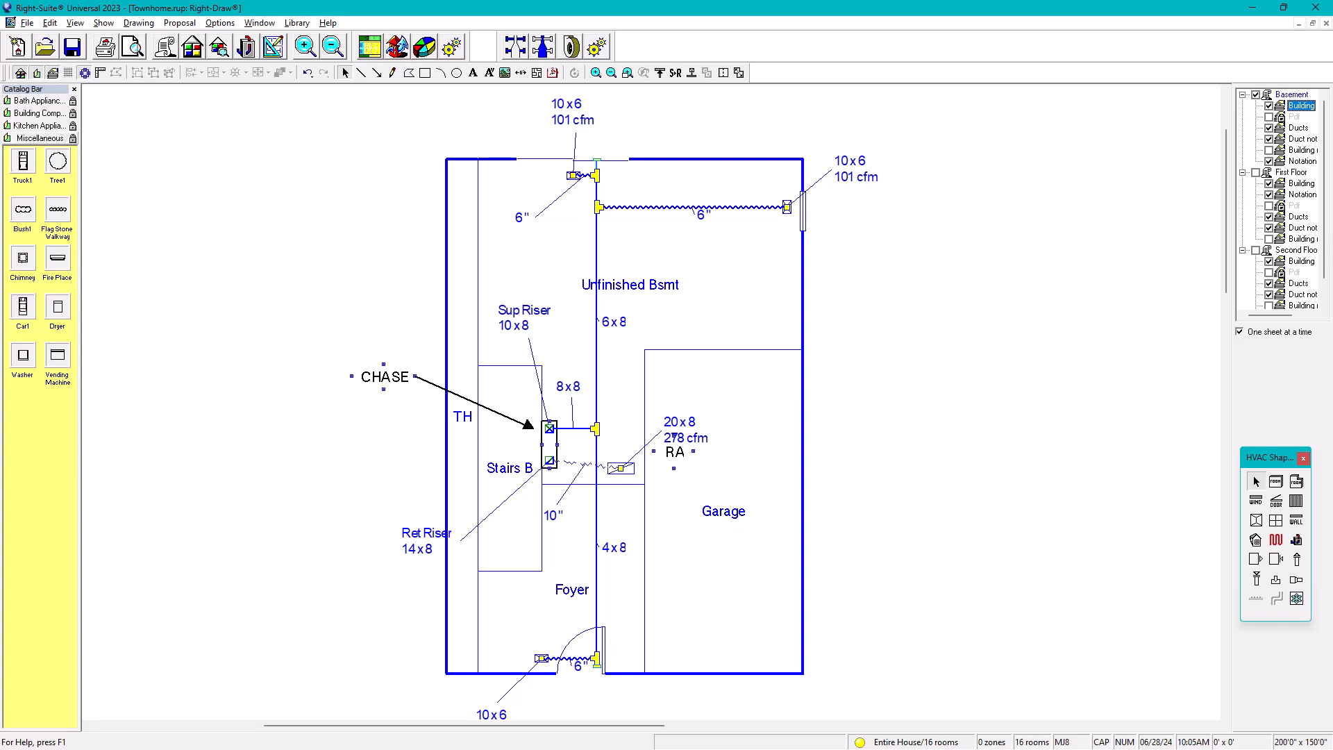
# Switch to the TRUaire performance data sheet and select the 8" x 6" size and its CFM value at 700 face velocity.
pyautogui.moveTo(0, 340)
pyautogui.mouseDown()
pyautogui.moveTo(546, 237)
pyautogui.moveTo(1015, 0)
pyautogui.mouseUp()
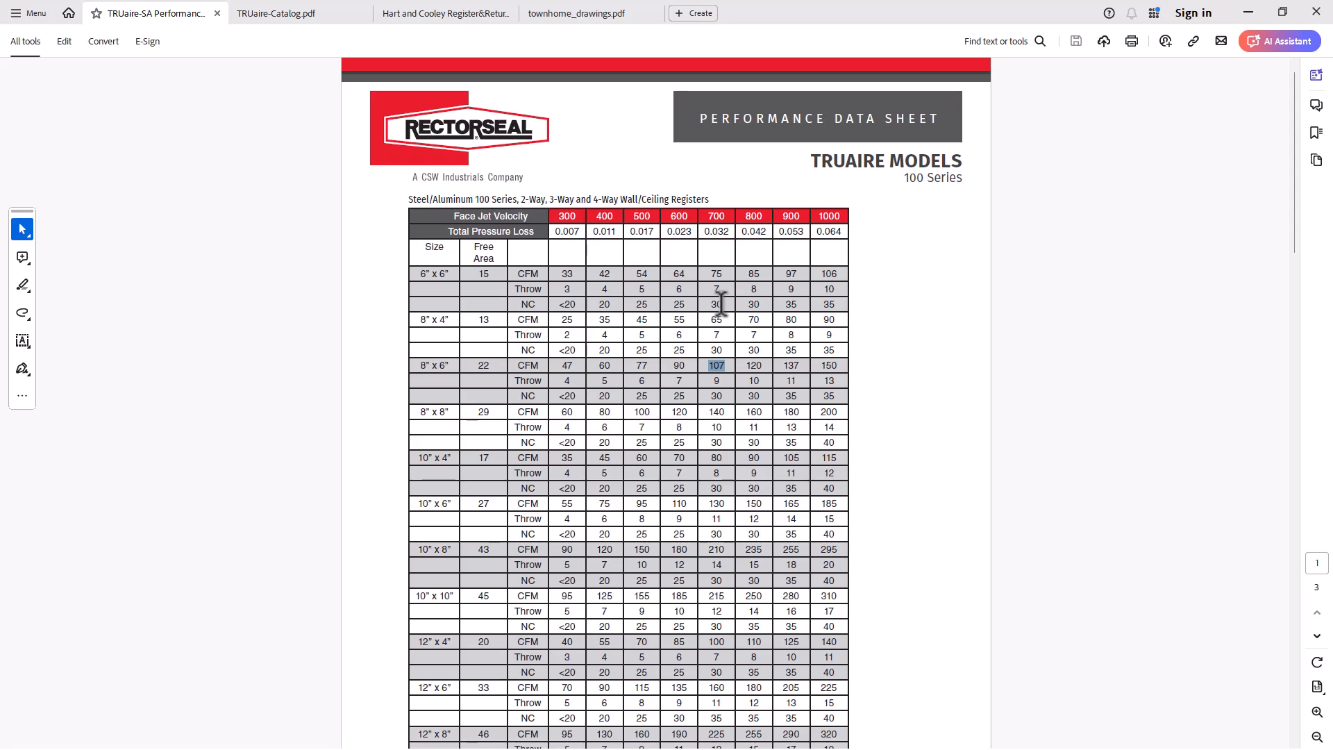
pyautogui.click(729, 366)
pyautogui.moveTo(417, 364); pyautogui.dragTo(450, 365)
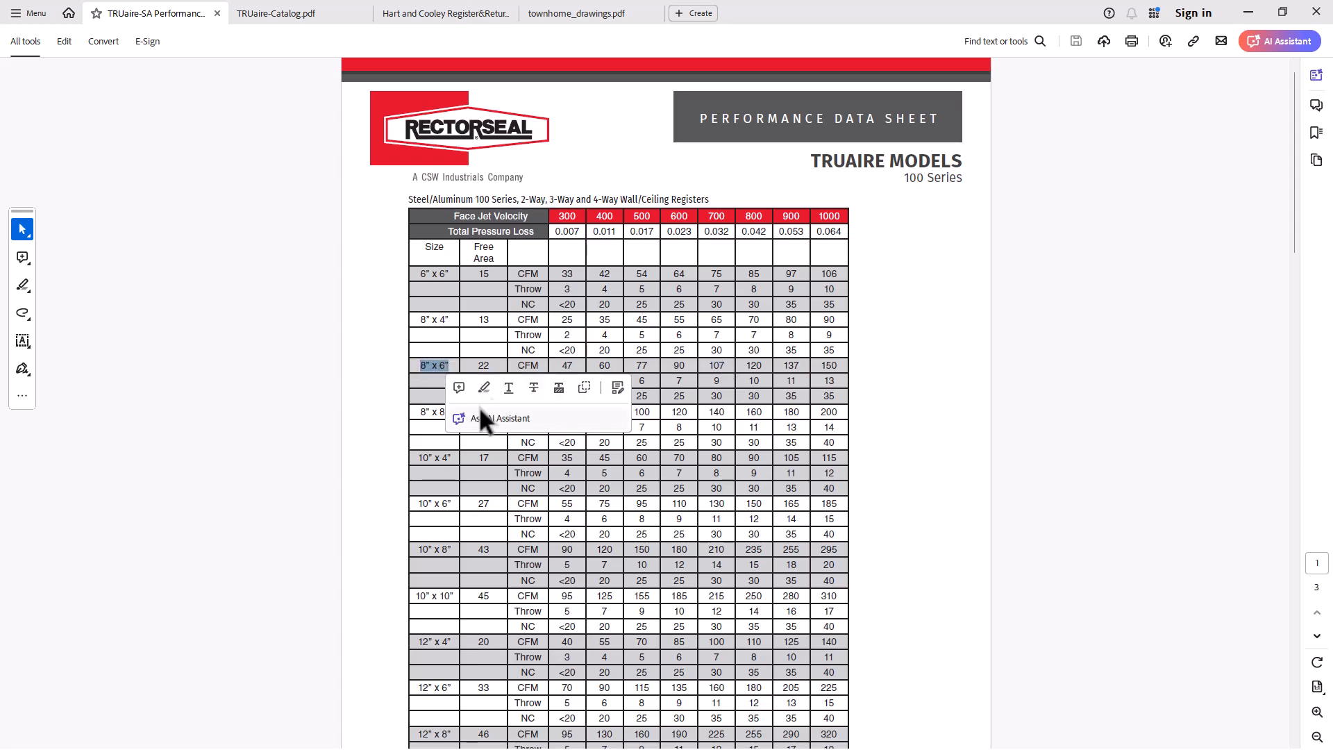
pyautogui.click(957, 376)
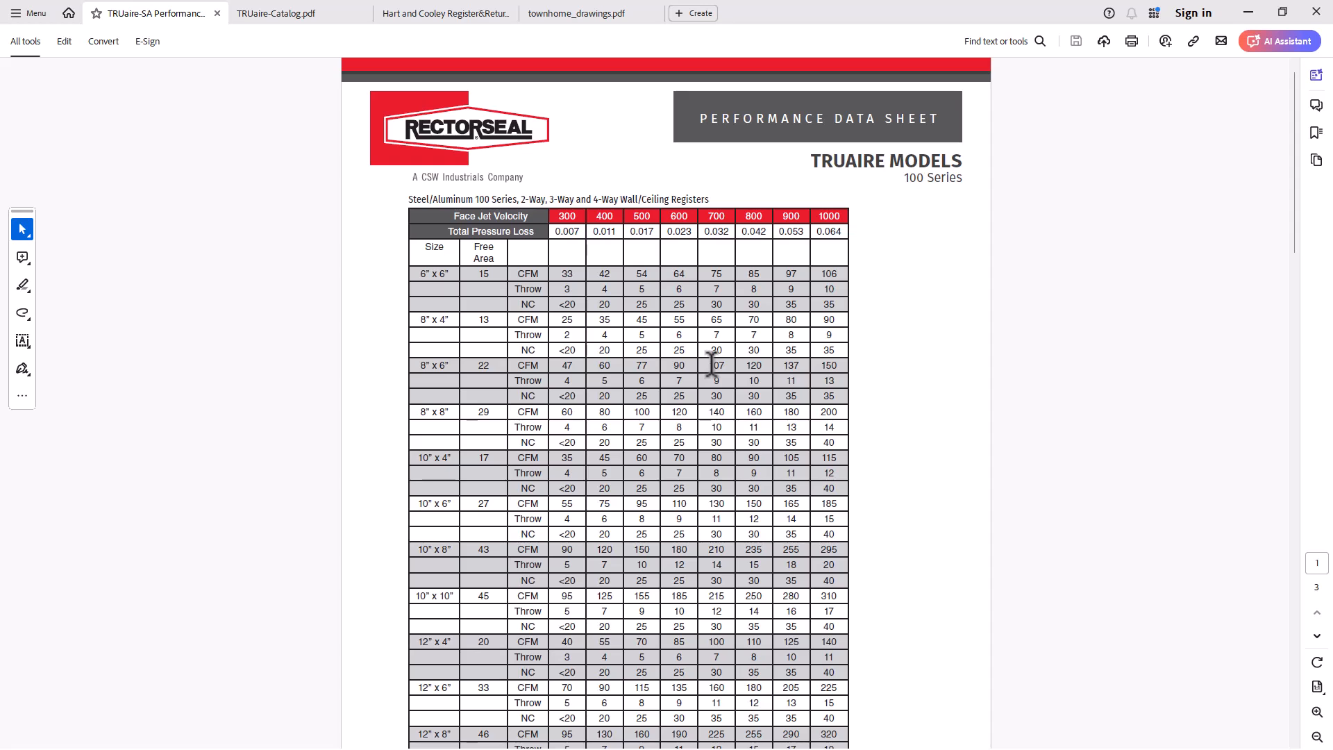
pyautogui.moveTo(708, 360); pyautogui.dragTo(724, 365)
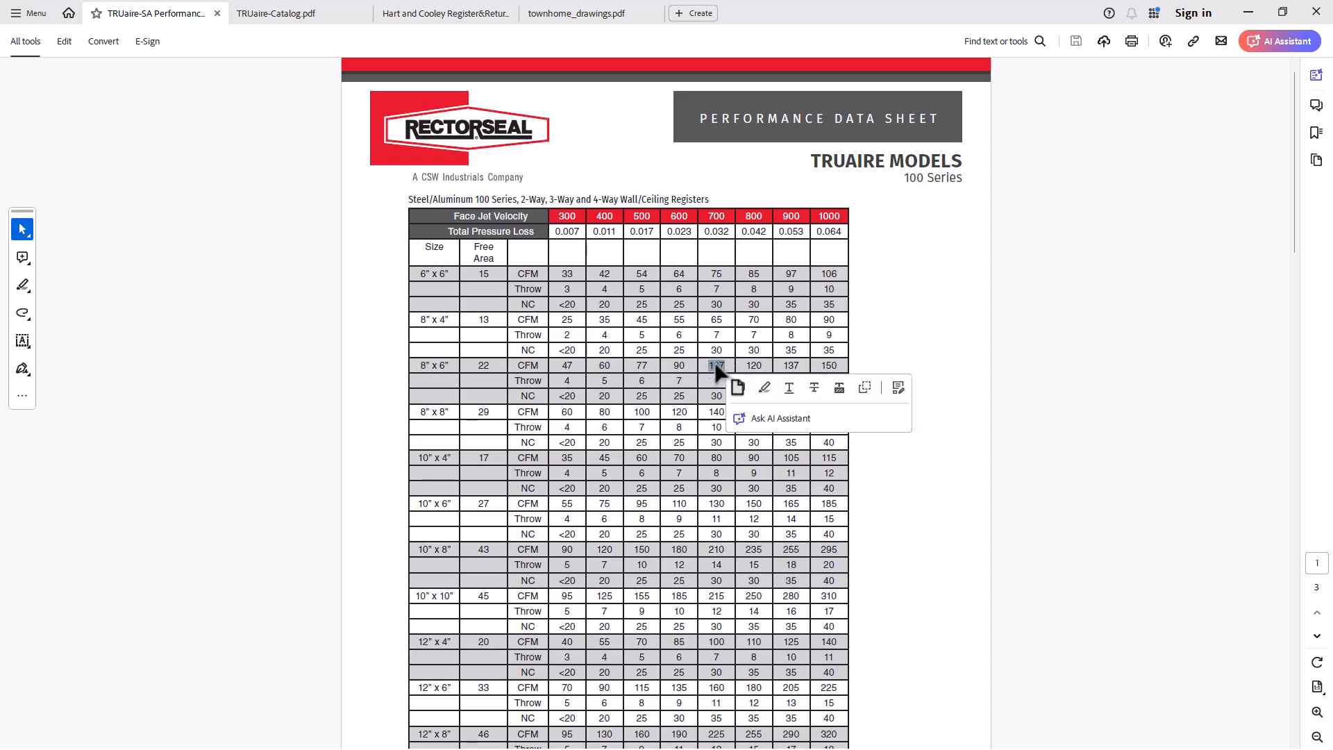
pyautogui.click(717, 366)
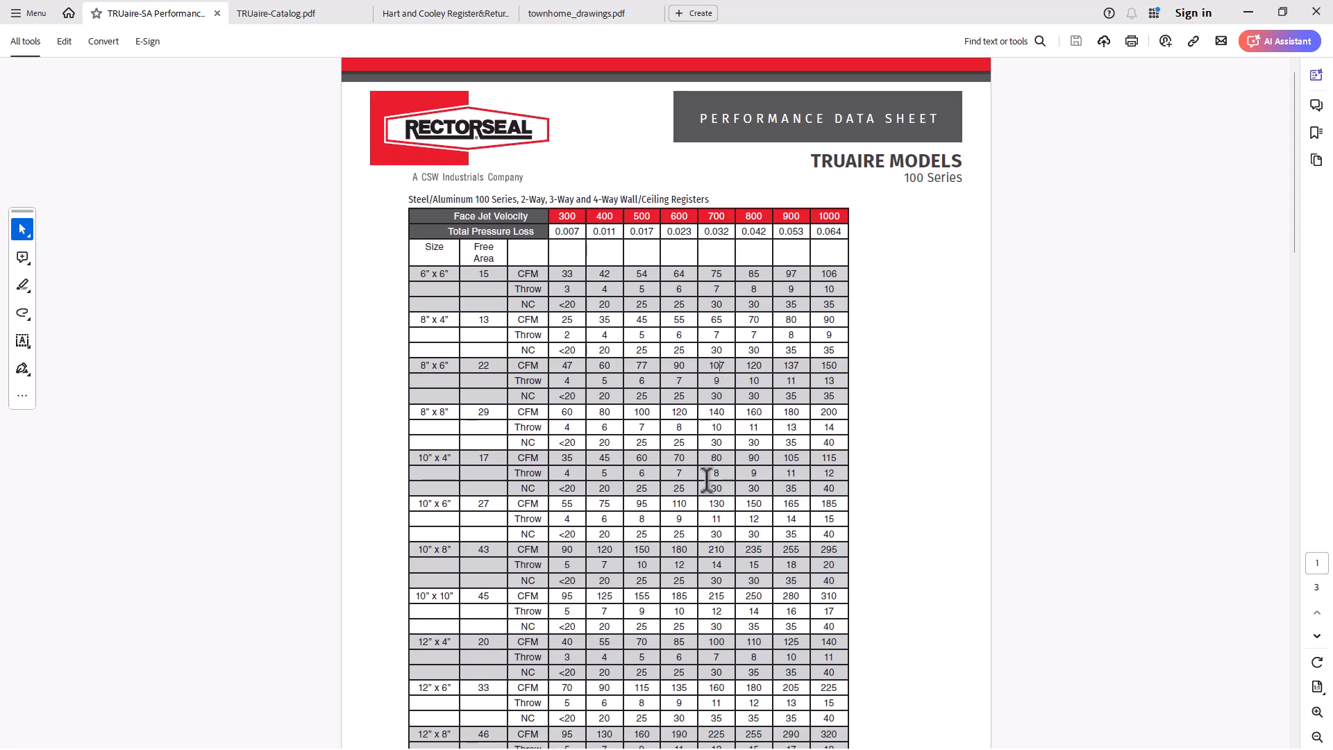
# Check the larger registers' capacities in the 700 column, selecting the CFM value for the 10" x 6" register.
pyautogui.moveTo(707, 503); pyautogui.dragTo(727, 505)
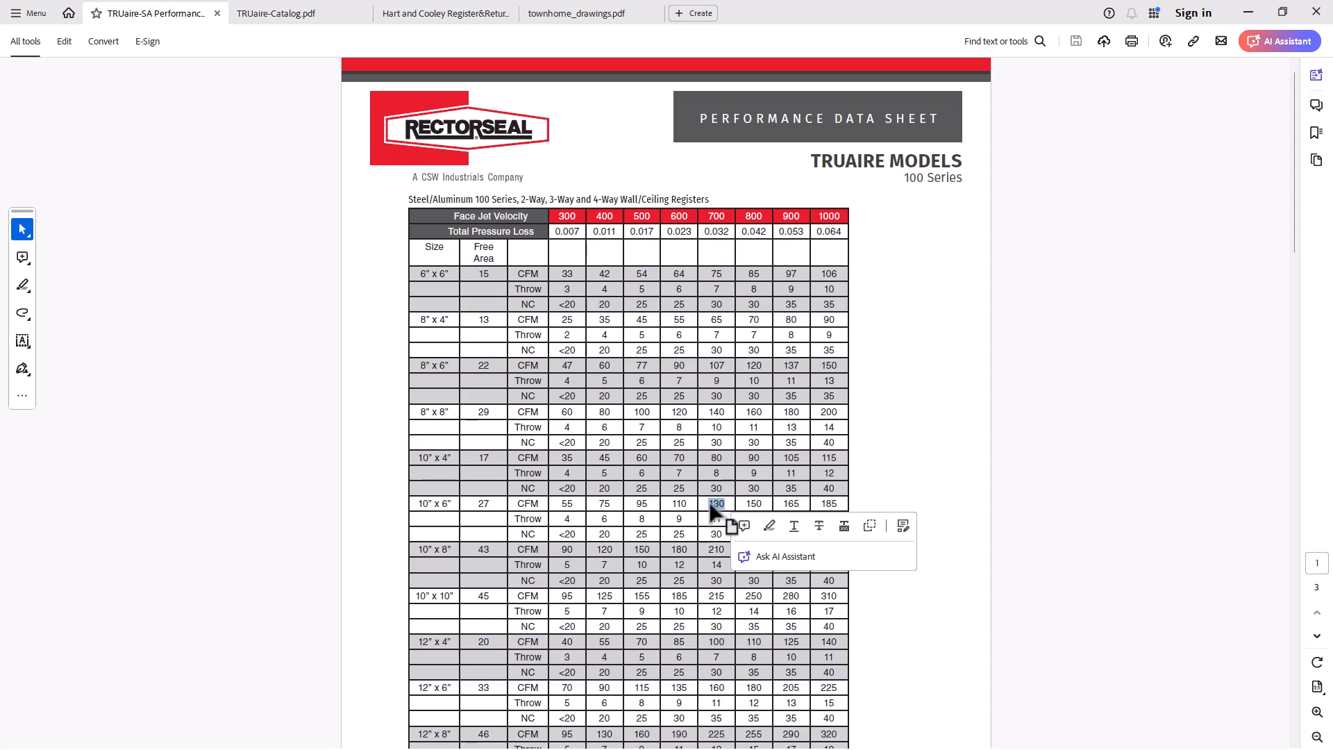
pyautogui.click(726, 502)
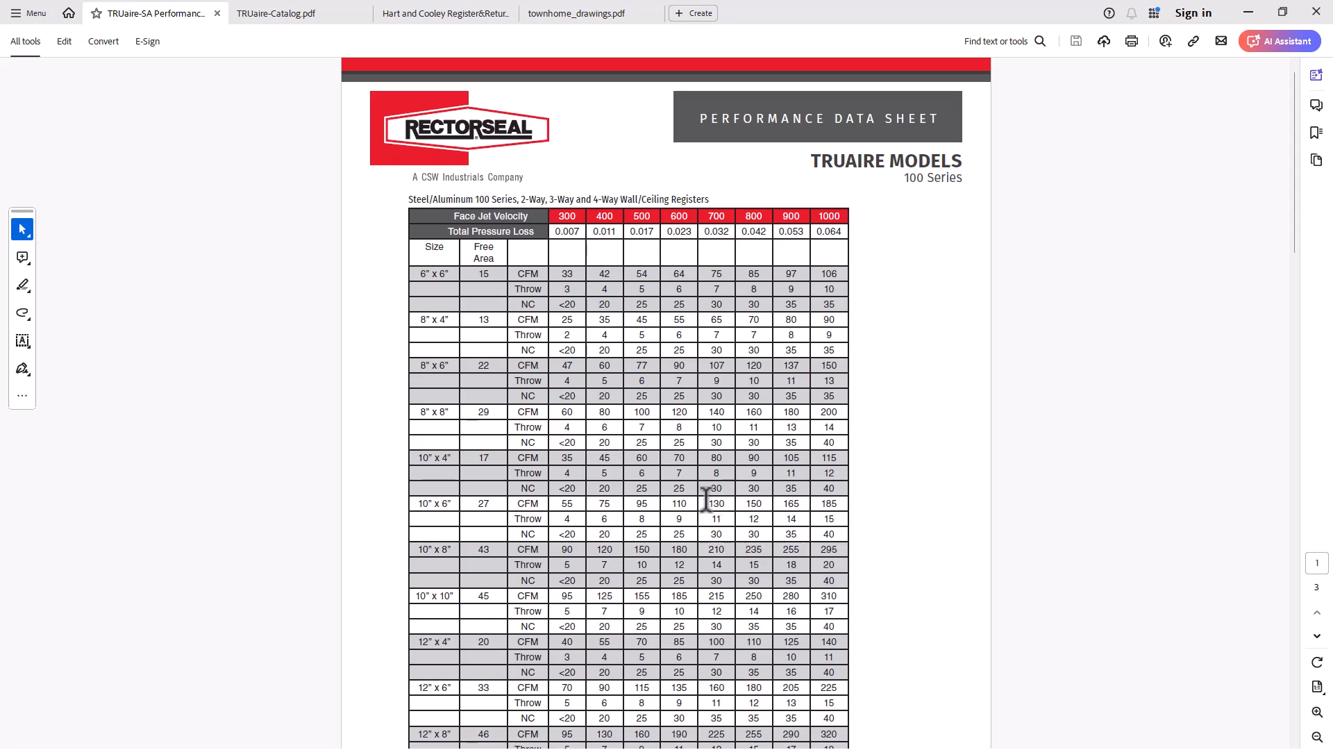
pyautogui.moveTo(709, 549); pyautogui.dragTo(726, 550)
pyautogui.click(724, 509)
pyautogui.moveTo(728, 505); pyautogui.dragTo(708, 503)
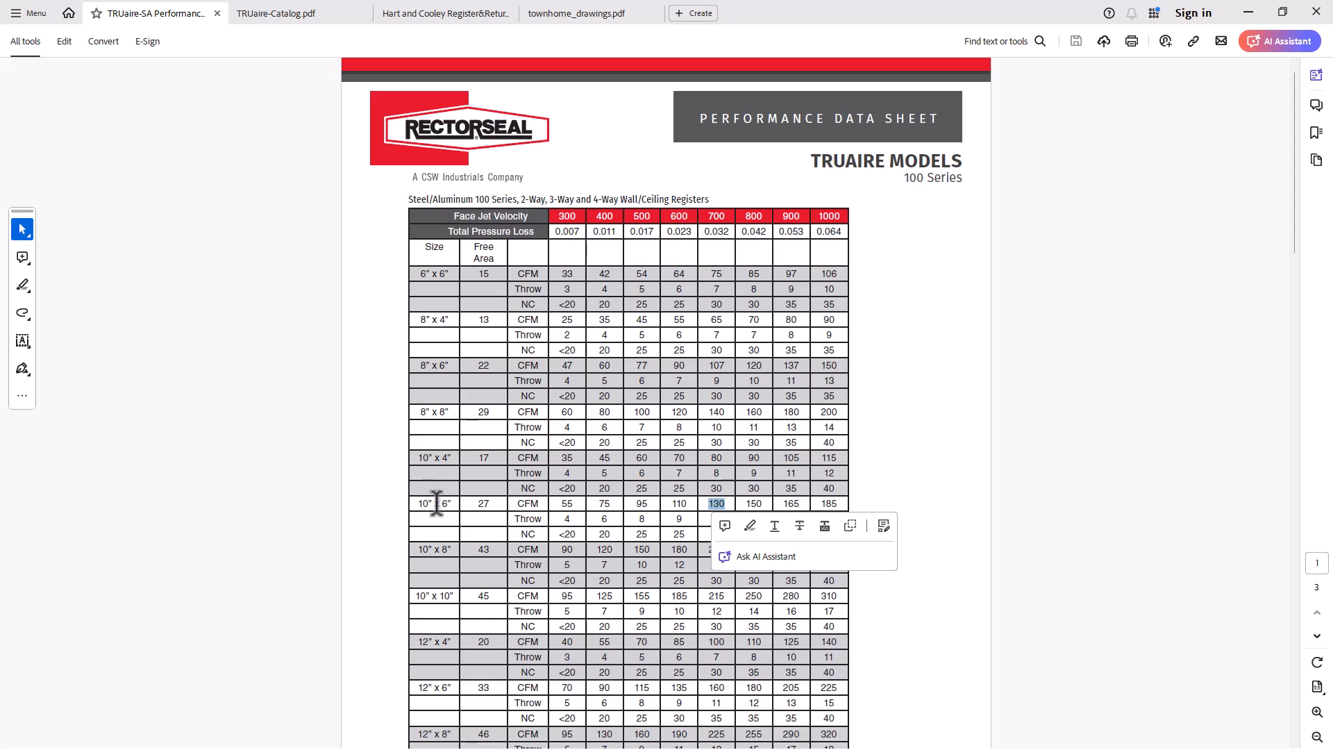
pyautogui.moveTo(714, 504); pyautogui.dragTo(709, 502)
pyautogui.doubleClick(710, 502)
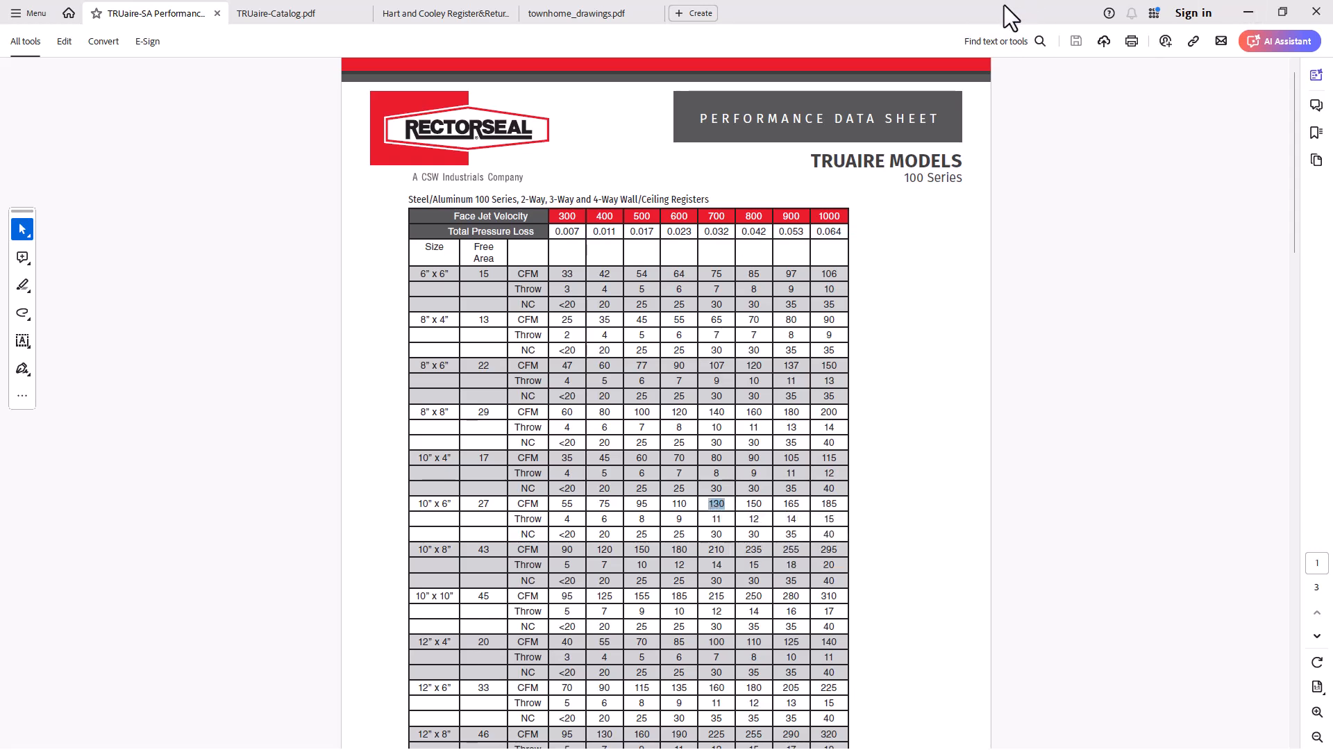
# Switch to the townhome drawing and compare the supply register airflows on the Basement, First Floor and Second Floor sheets.
pyautogui.moveTo(998, 10); pyautogui.dragTo(0, 646)
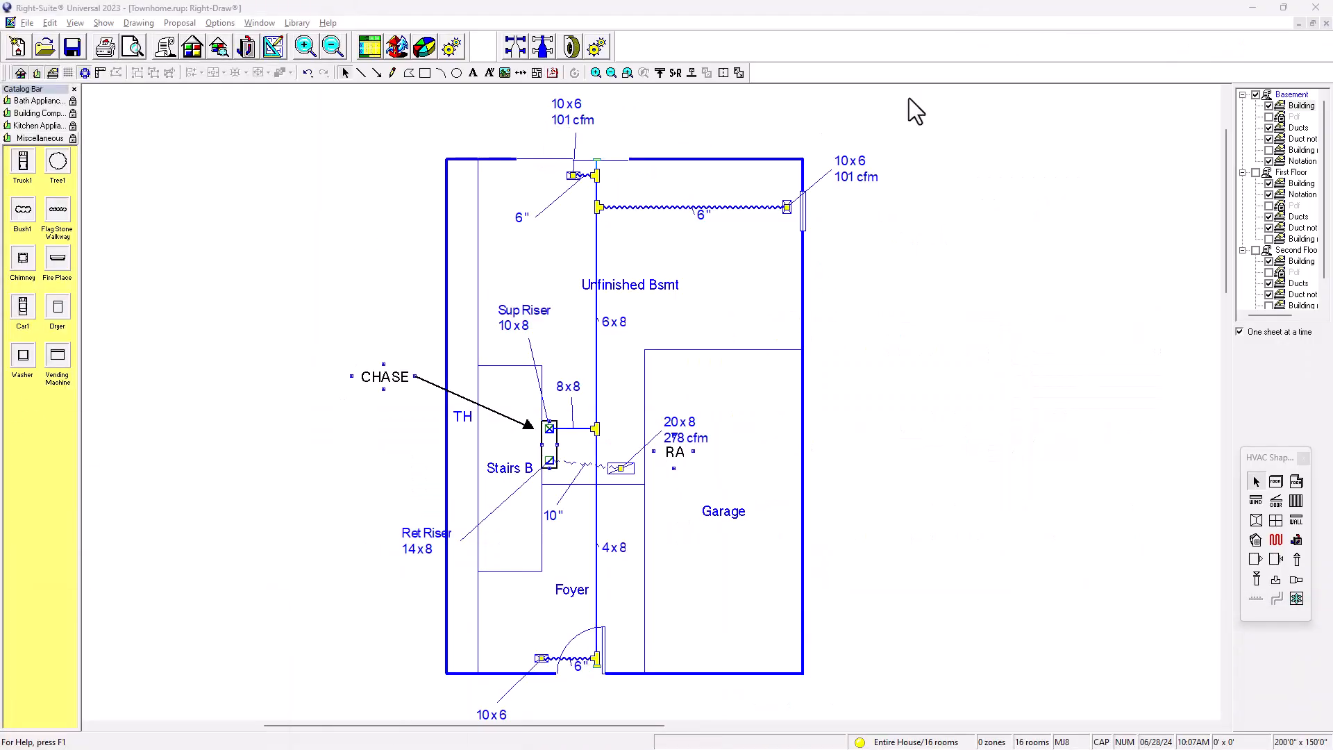
pyautogui.moveTo(542, 664); pyautogui.dragTo(550, 610, button='middle')
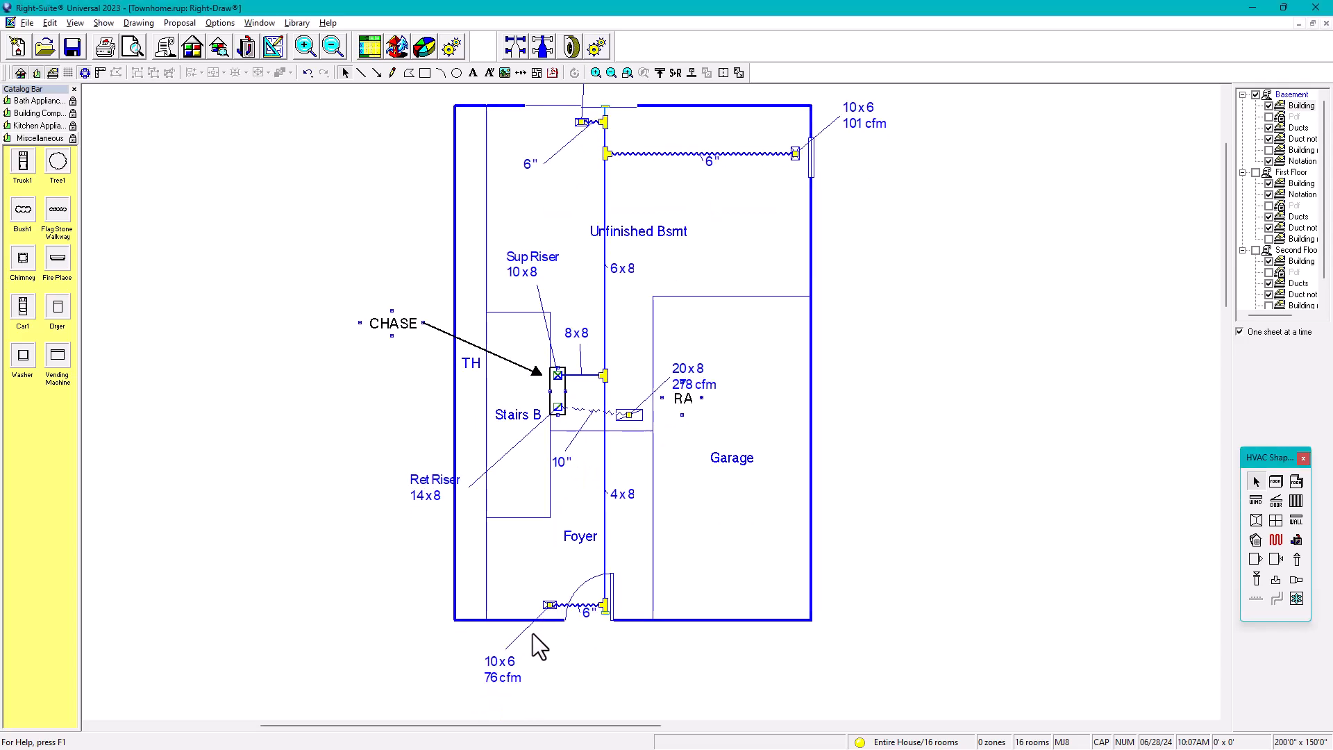
pyautogui.click(1301, 173)
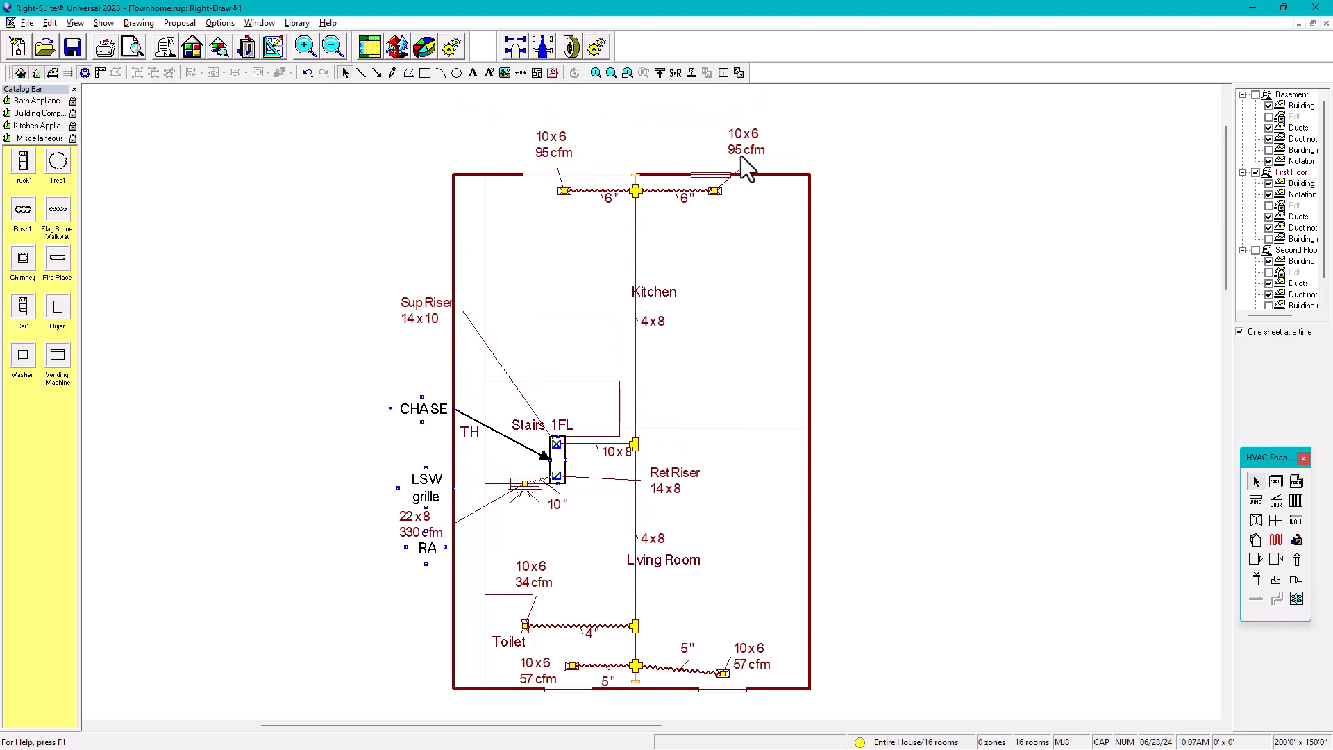
pyautogui.moveTo(556, 676); pyautogui.dragTo(568, 619, button='middle')
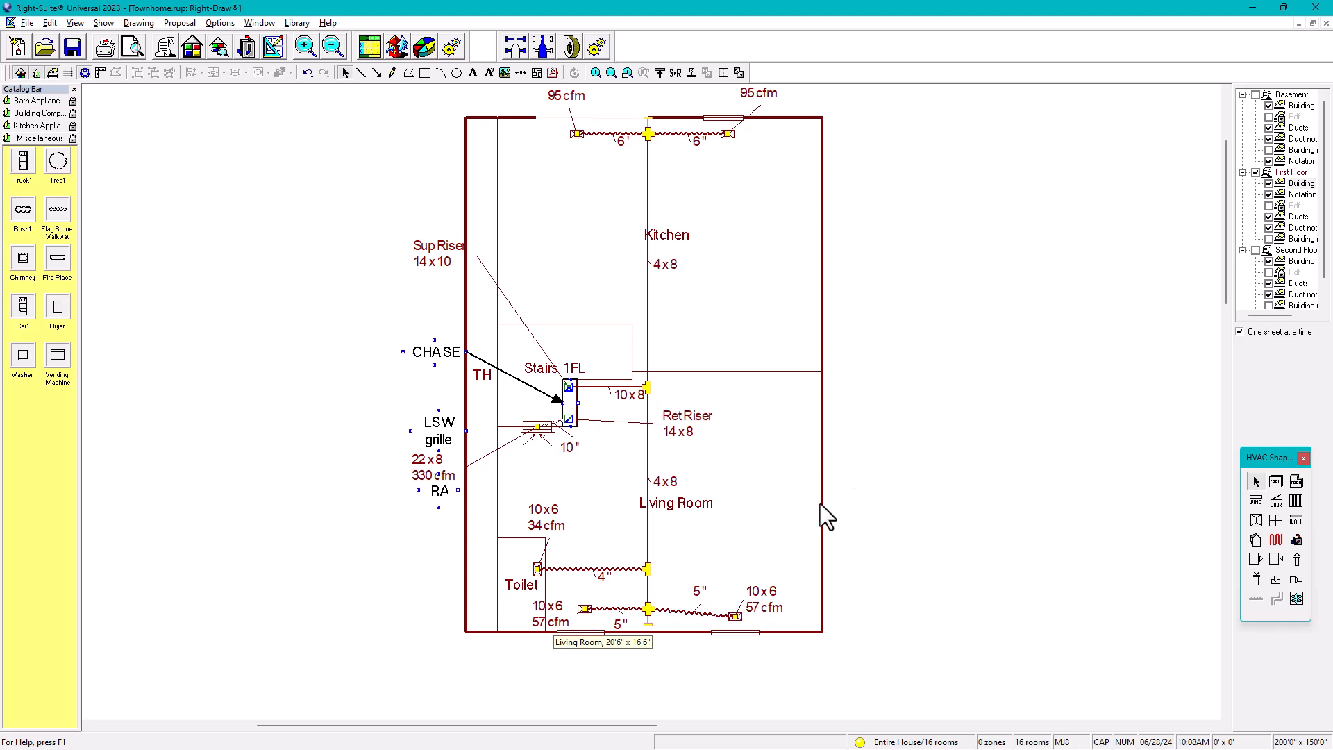
pyautogui.click(1301, 261)
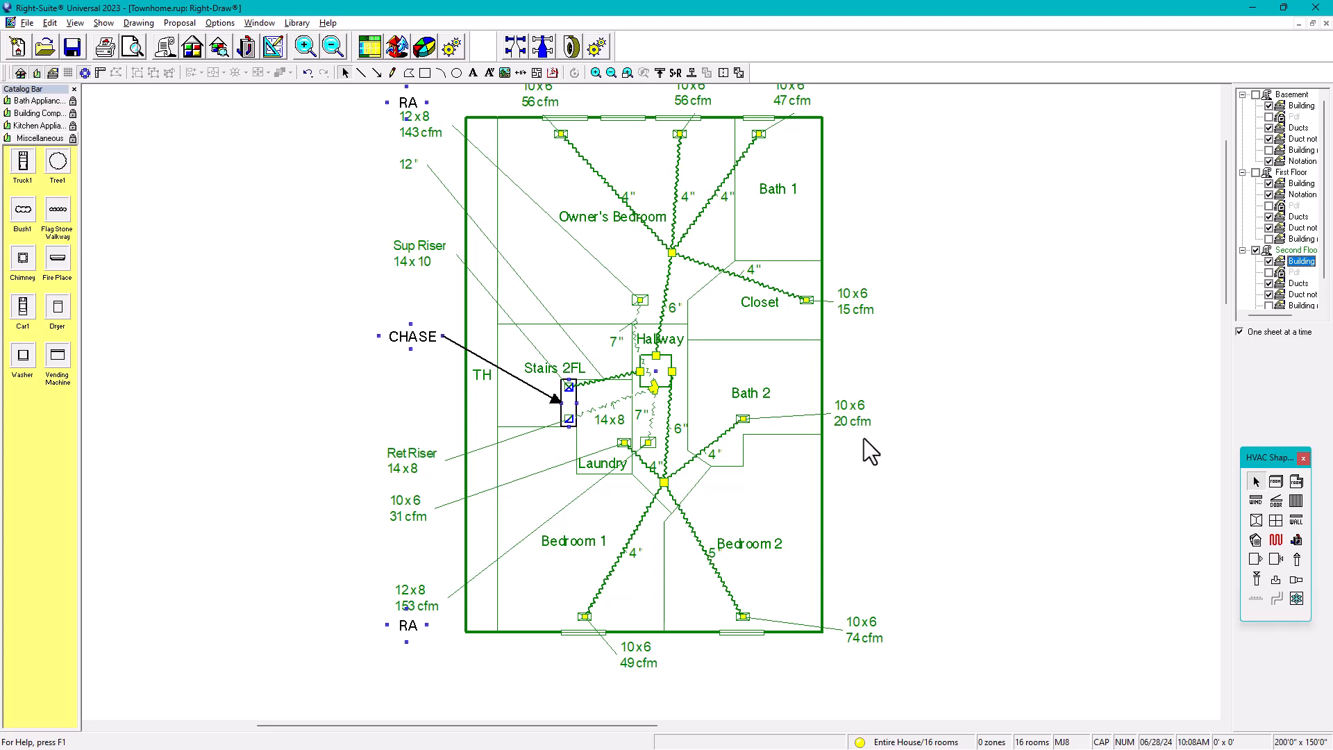
pyautogui.scroll(-1, 862, 432)
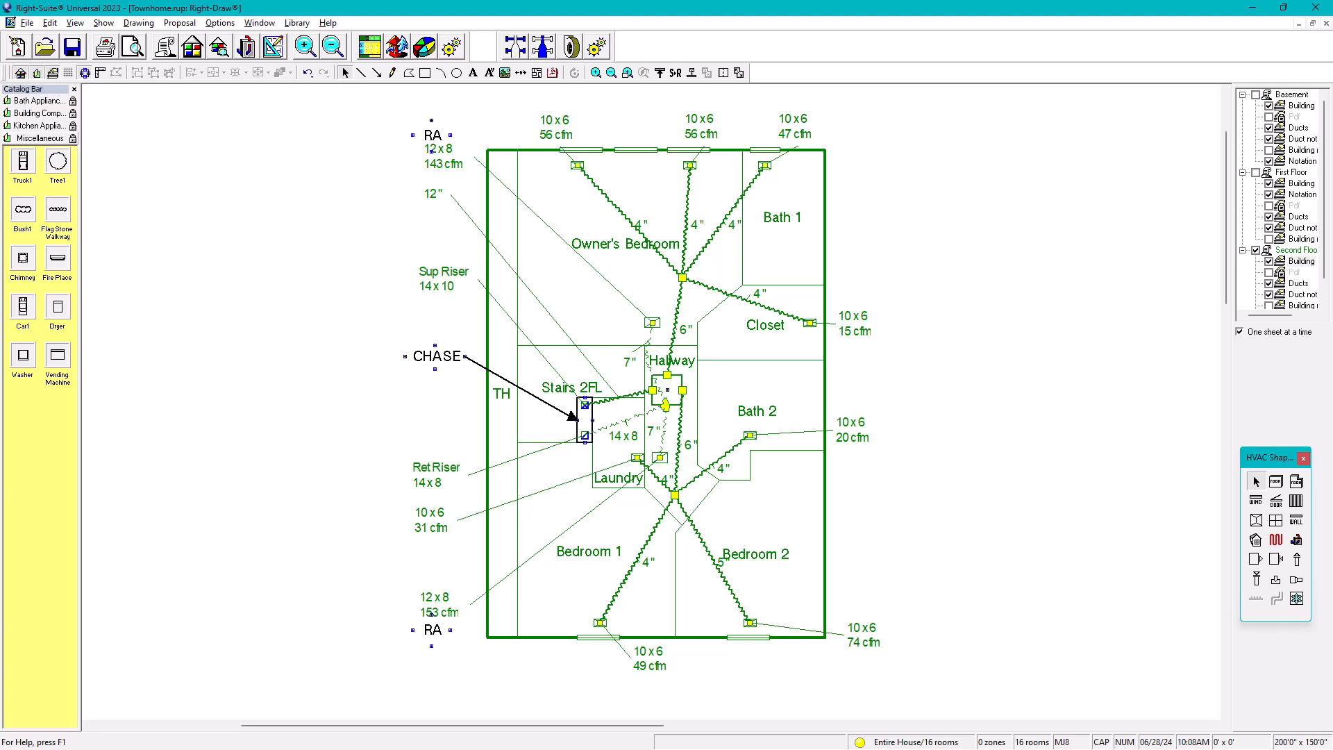
# Return to the TRUaire performance data sheet and select the 700 column's CFM value for the 8" x 4" register.
pyautogui.moveTo(2, 387); pyautogui.dragTo(982, 2)
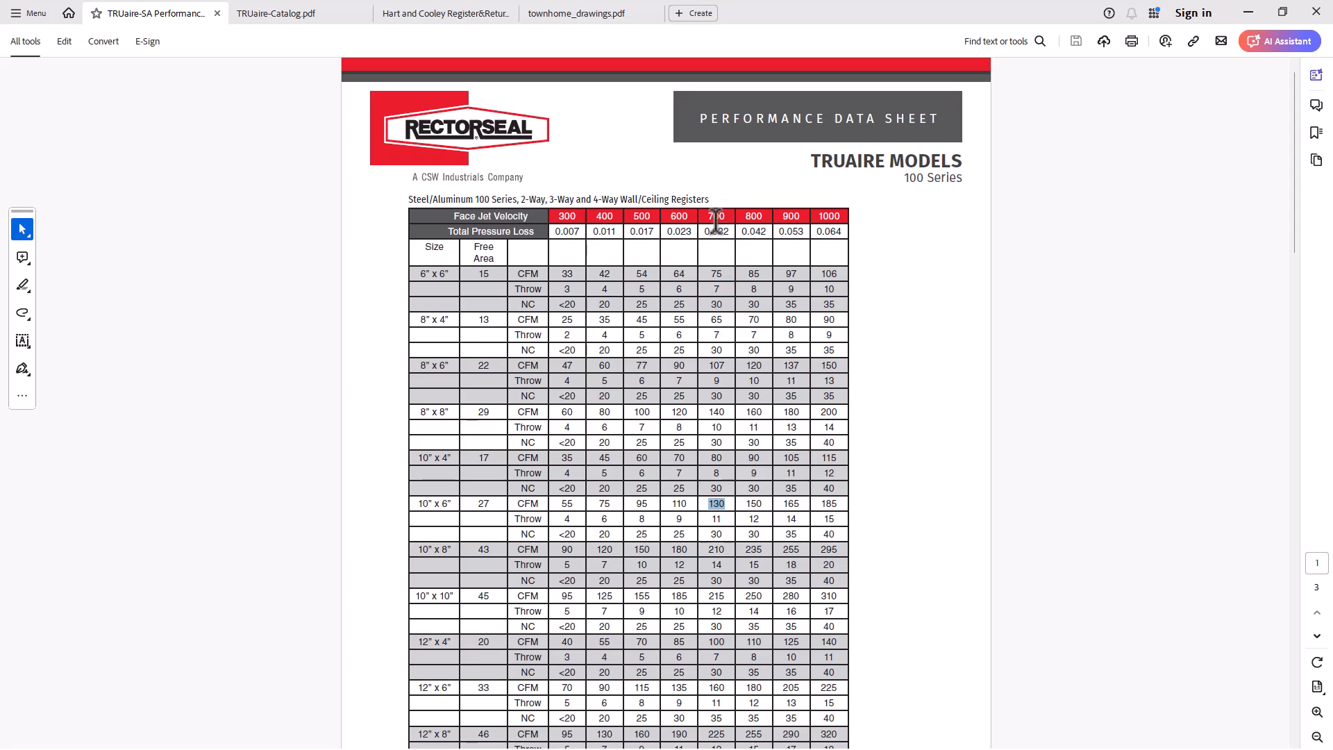
pyautogui.doubleClick(722, 320)
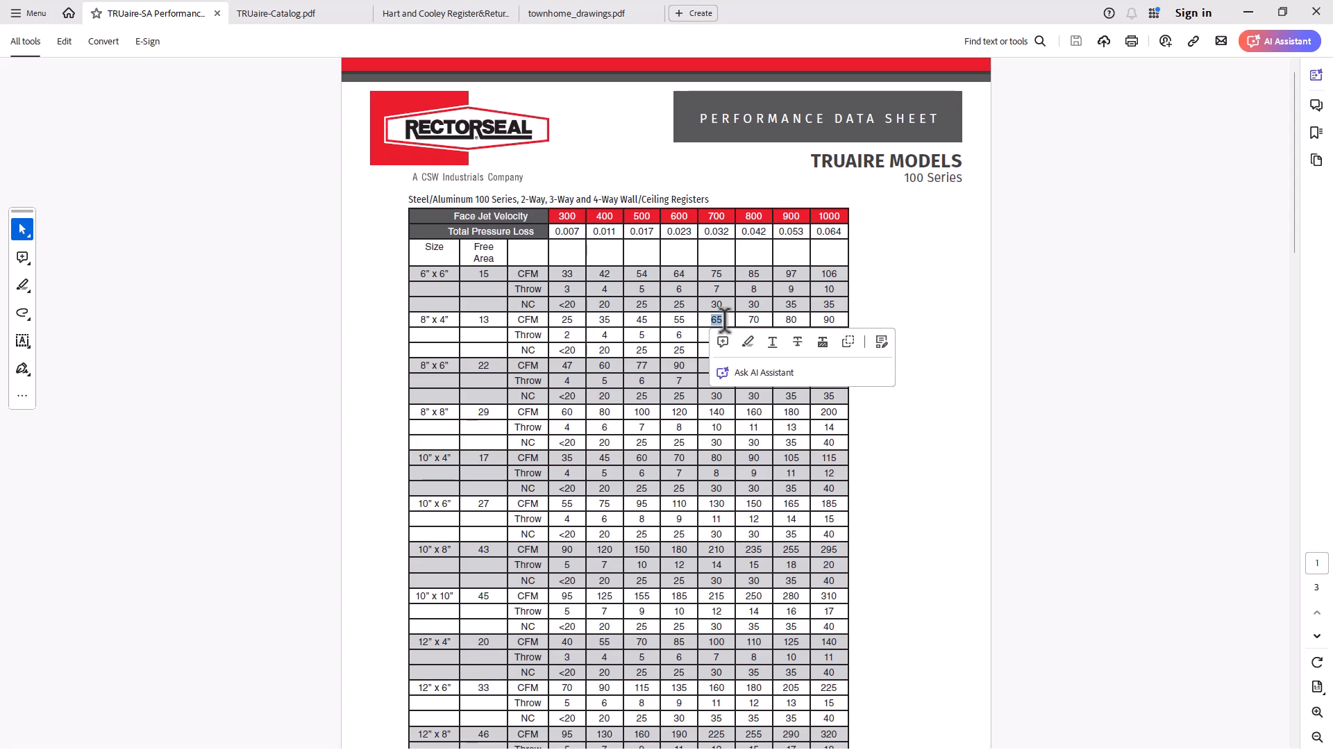
pyautogui.click(939, 260)
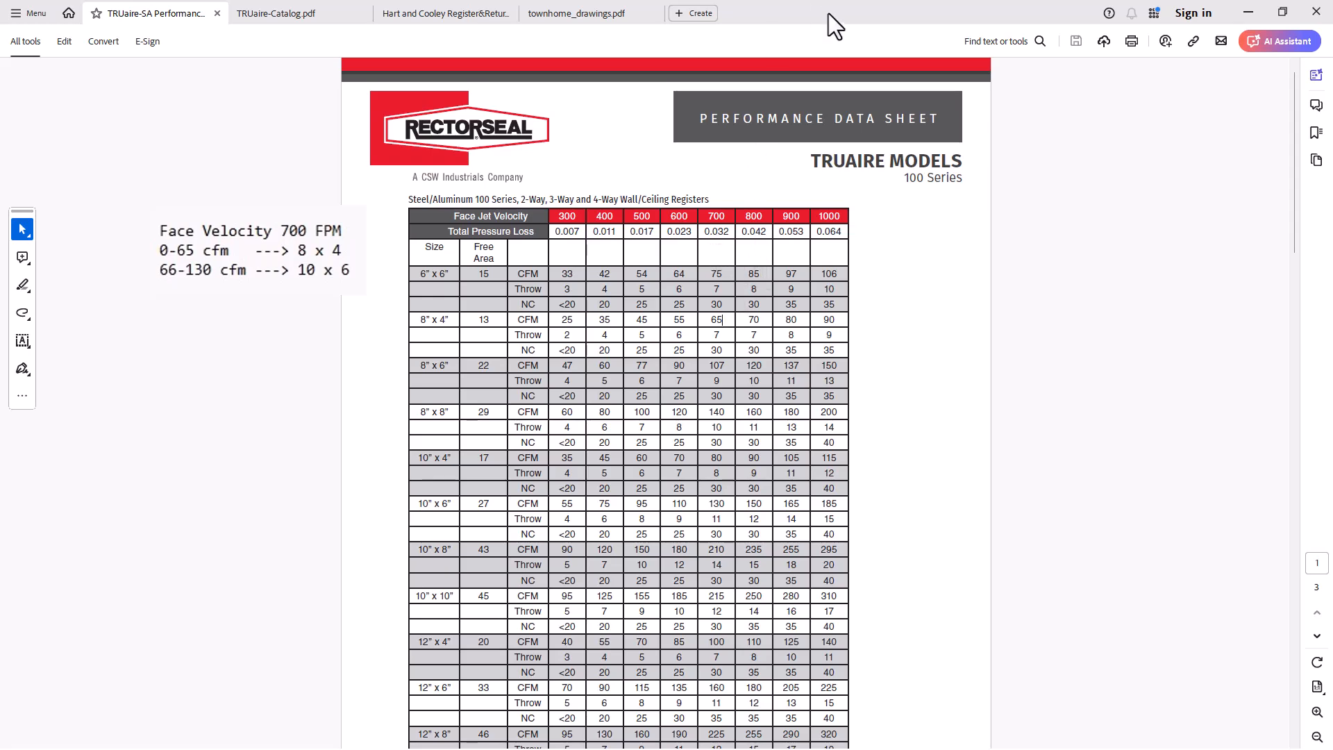
# Switch to the townhome drawing's Basement sheet and move the Foyer supply register's label inside the building outline, beside its register.
pyautogui.moveTo(828, 13)
pyautogui.mouseDown()
pyautogui.moveTo(630, 193)
pyautogui.moveTo(0, 430)
pyautogui.mouseUp()
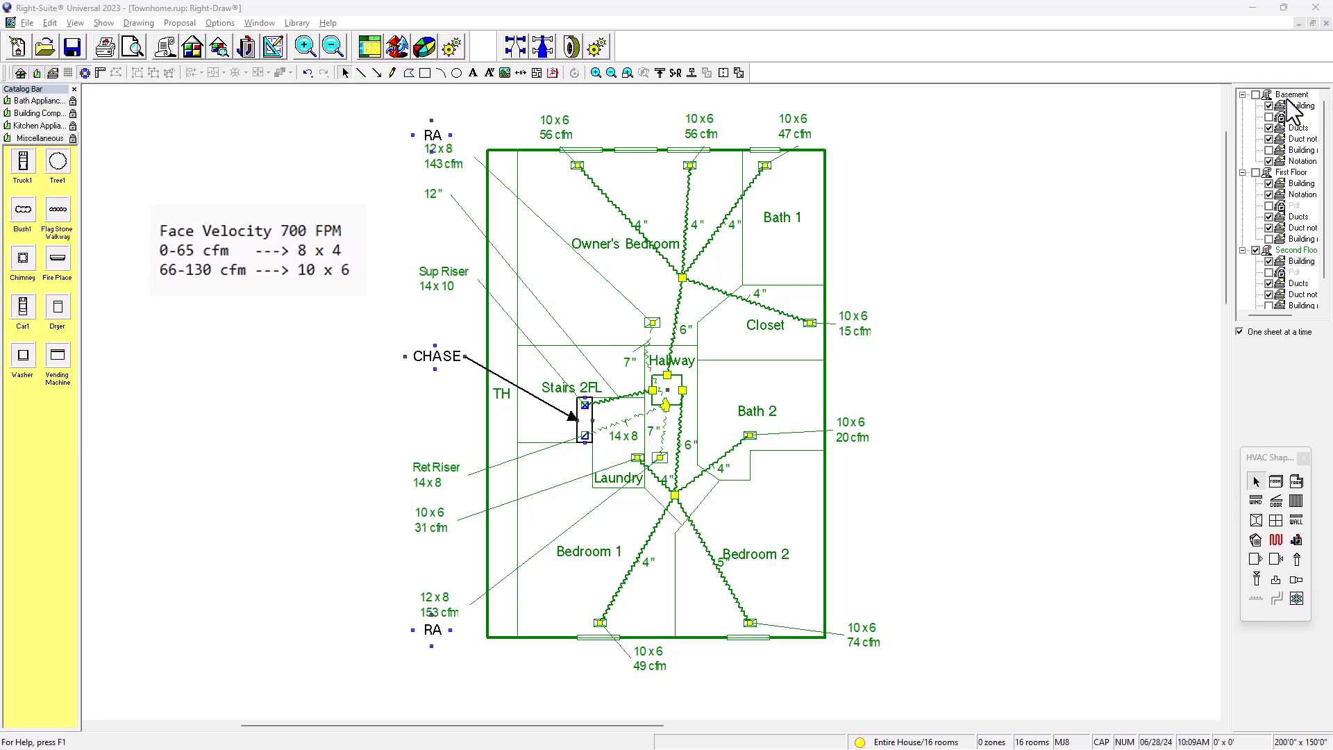
pyautogui.click(1255, 95)
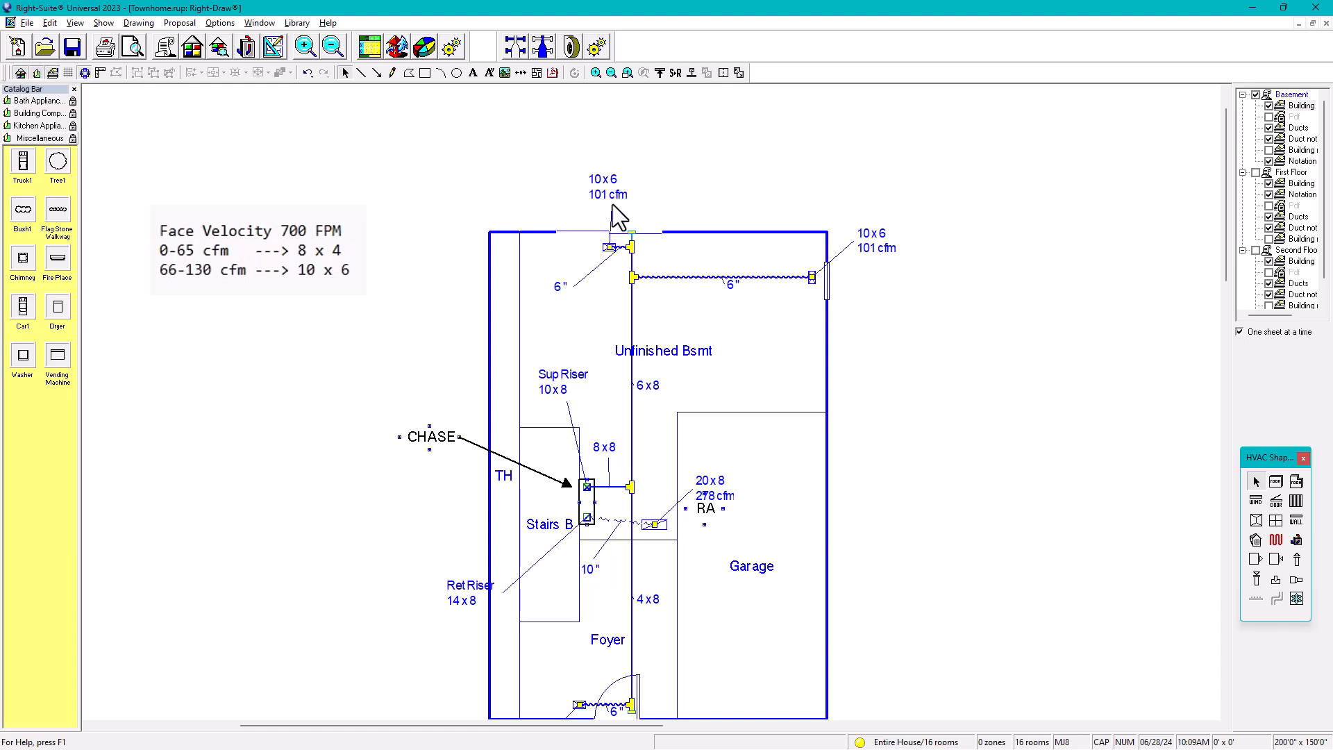
pyautogui.moveTo(848, 376); pyautogui.dragTo(837, 329, button='middle')
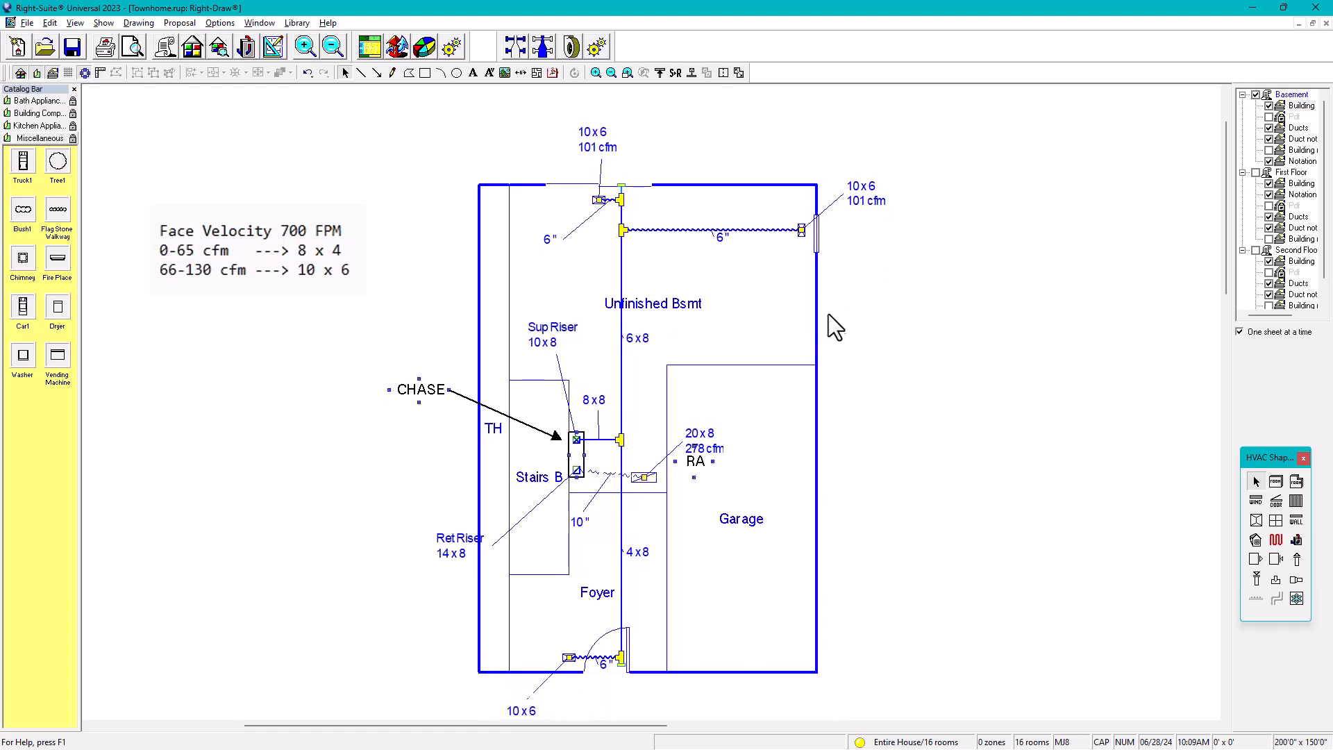
pyautogui.click(530, 703)
pyautogui.moveTo(531, 688); pyautogui.dragTo(537, 619)
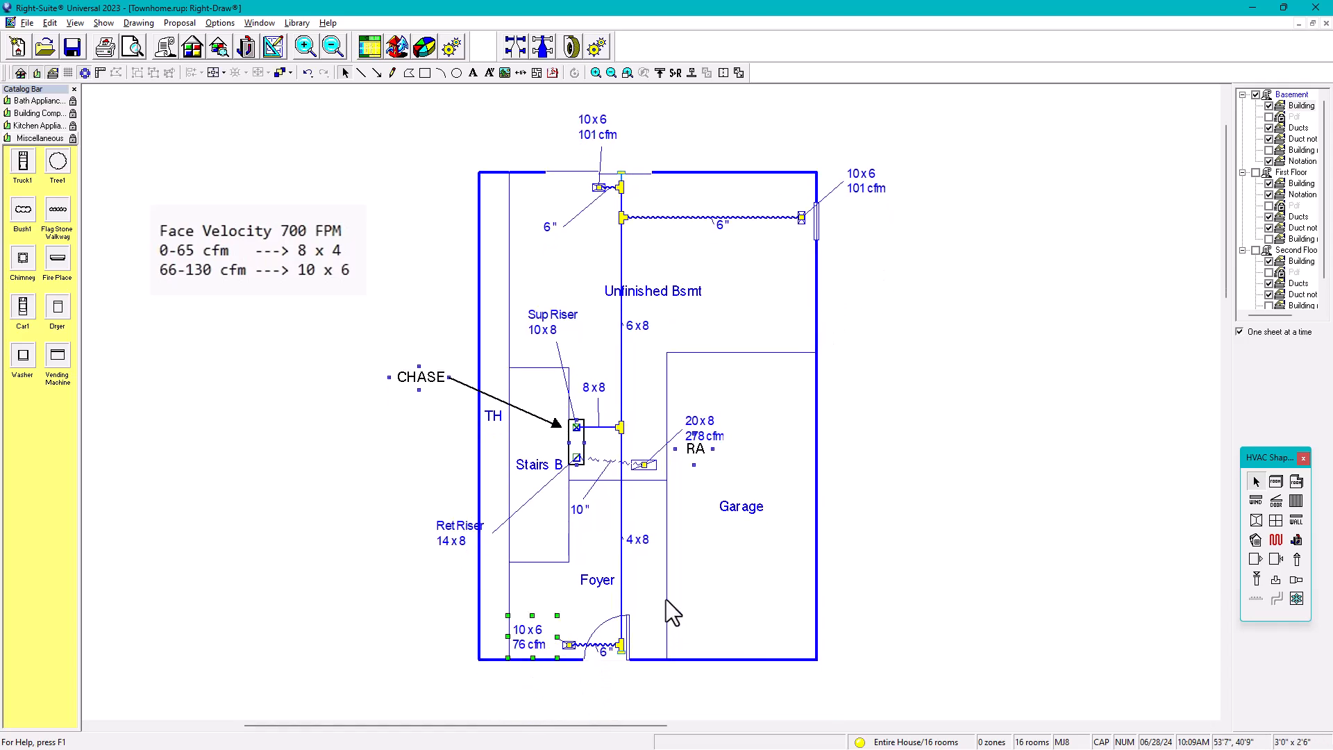
# Inspect the size properties of the Unfinished Bsmt supply register by the exterior side wall, and close its property sheet.
pyautogui.moveTo(759, 522); pyautogui.dragTo(808, 532, button='middle')
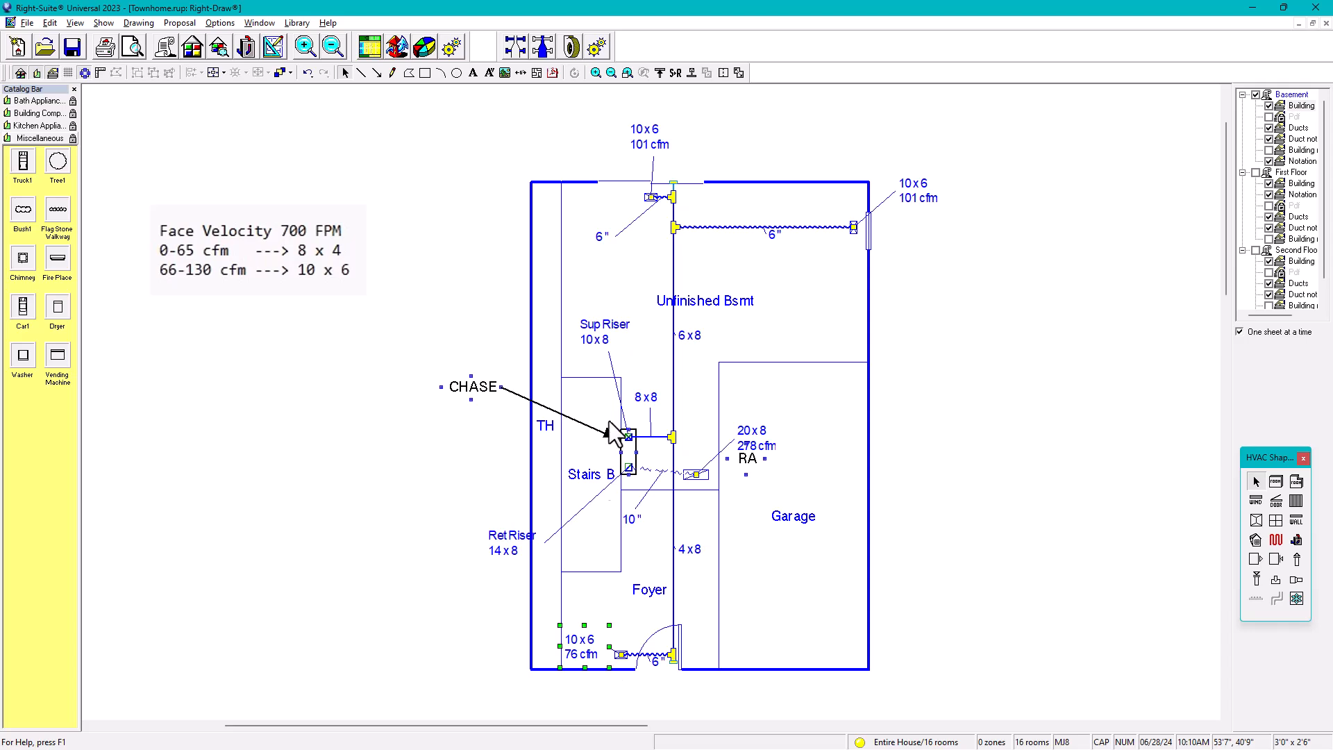
pyautogui.doubleClick(853, 230)
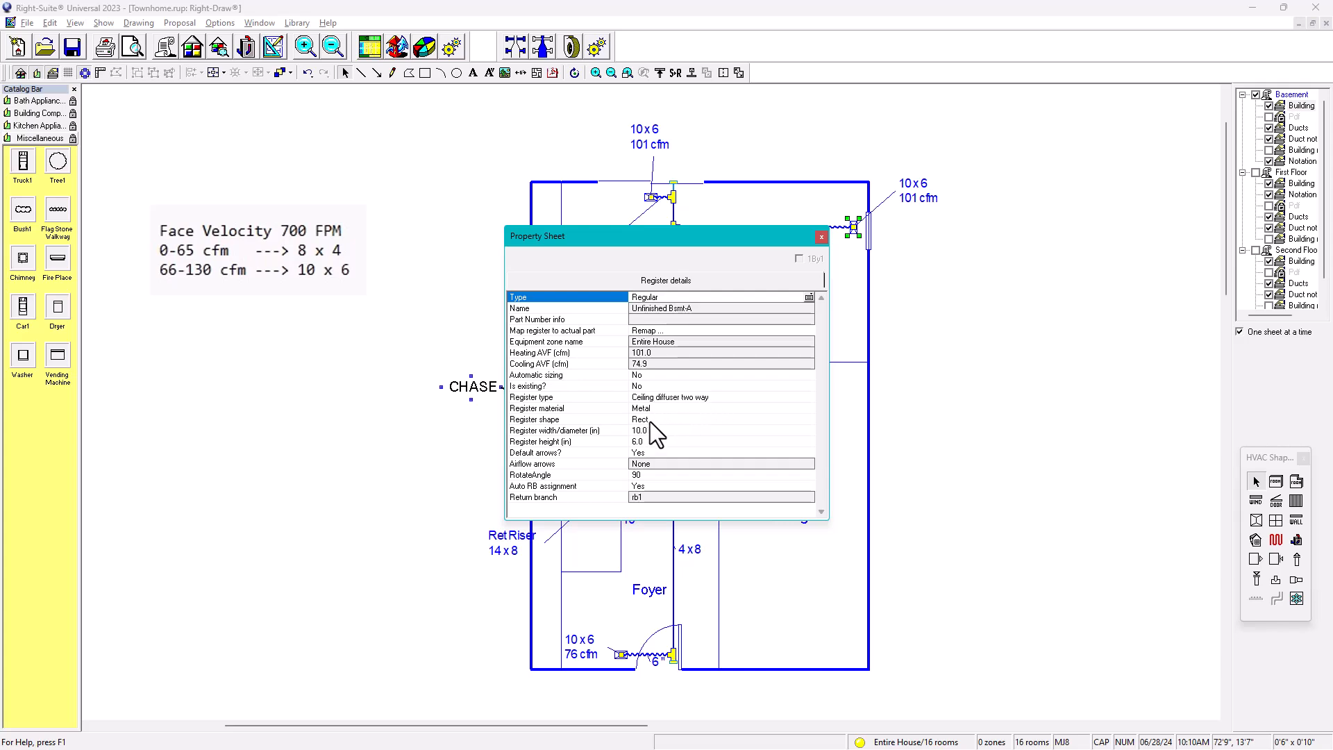
pyautogui.click(823, 240)
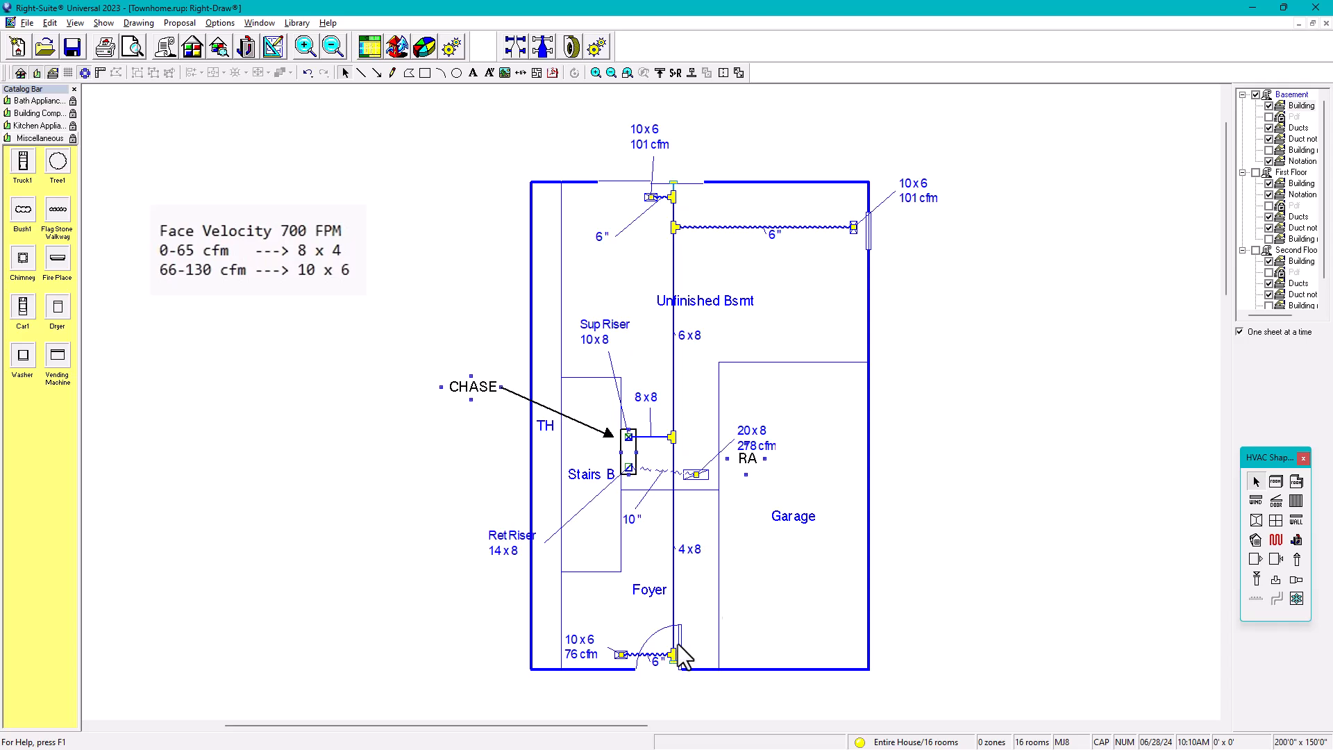
# On the First Floor sheet, set the Toilet supply register's width to 8 in and height to 4 in.
pyautogui.click(1289, 177)
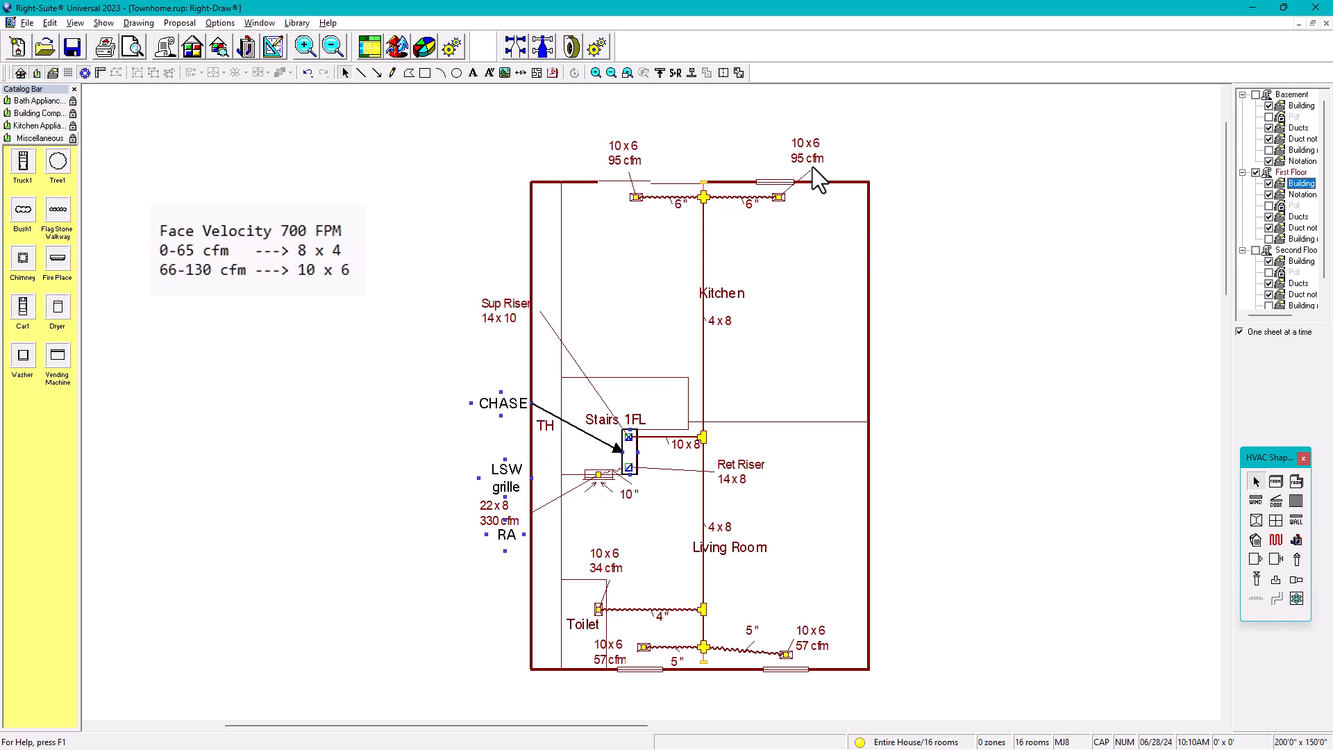
pyautogui.scroll(-3, 811, 292)
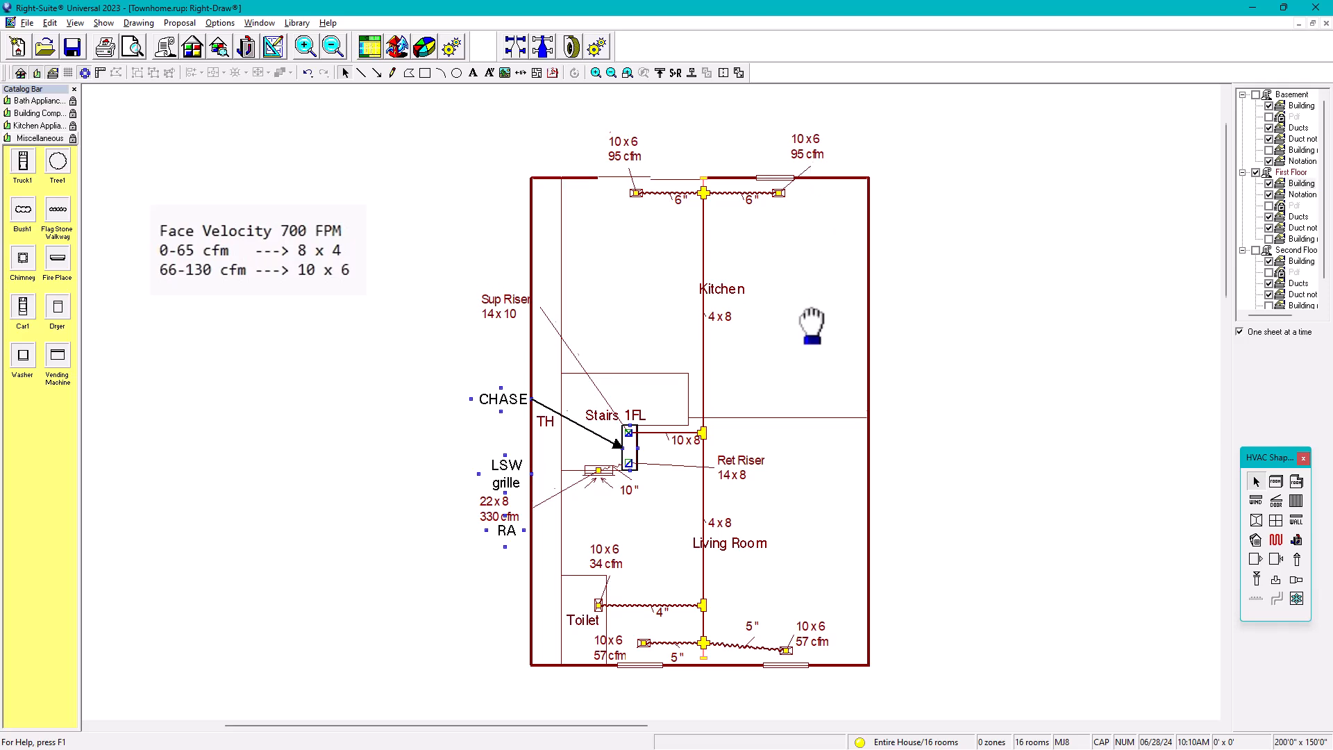
pyautogui.moveTo(777, 484); pyautogui.dragTo(776, 390, button='middle')
pyautogui.scroll(5, 601, 383)
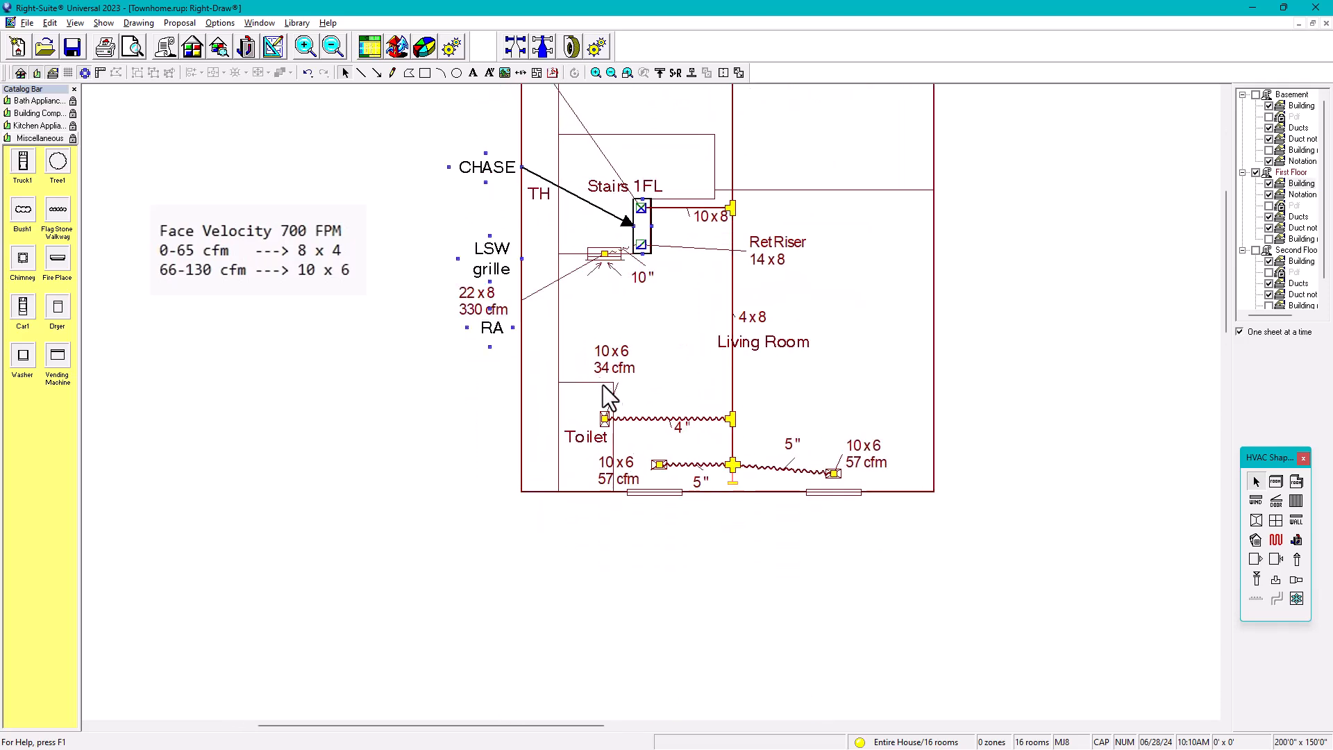
pyautogui.doubleClick(592, 435)
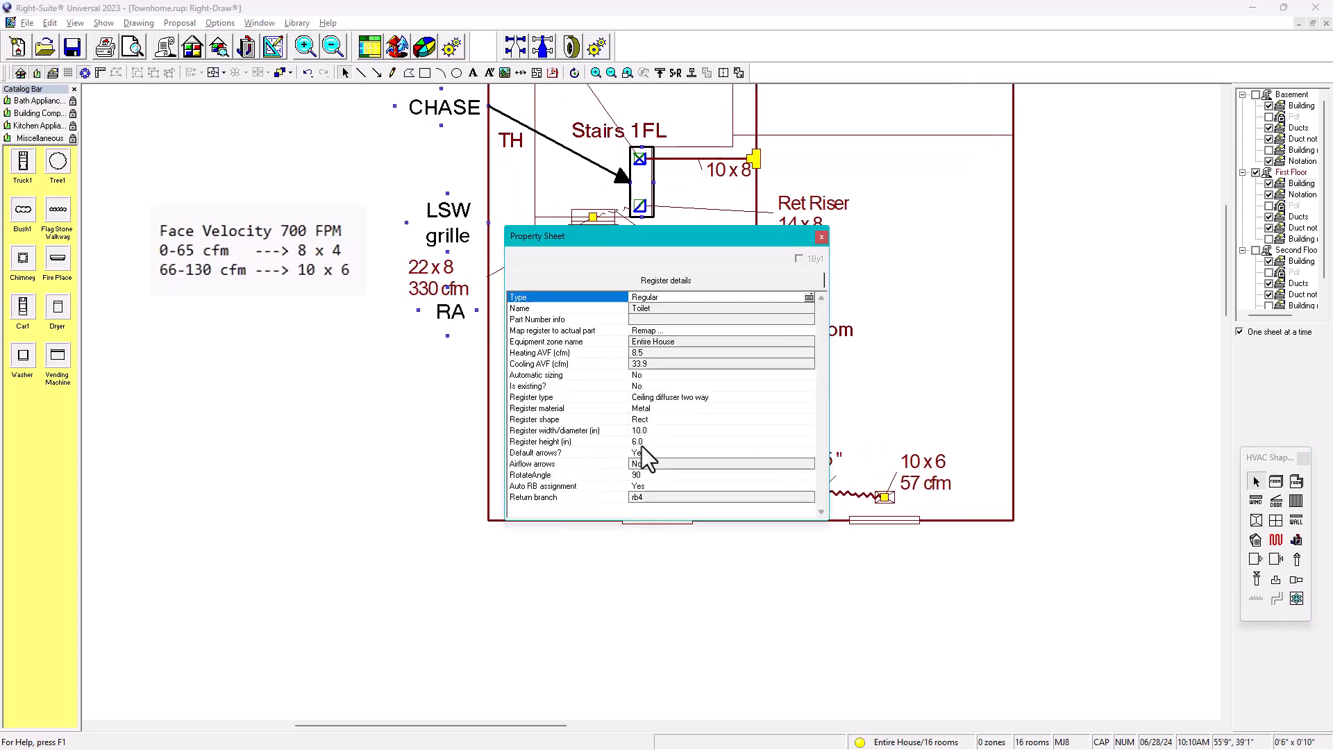
pyautogui.click(652, 430)
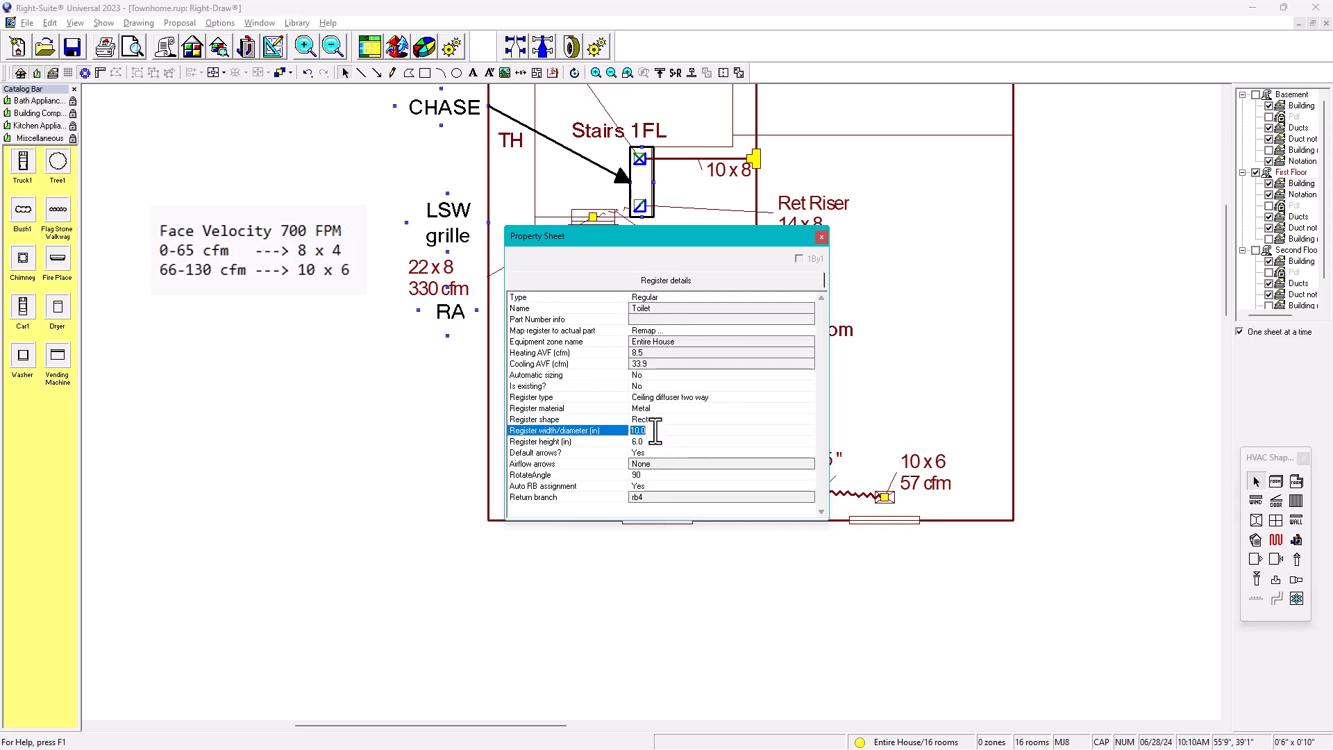
pyautogui.write('8')
pyautogui.click(643, 443)
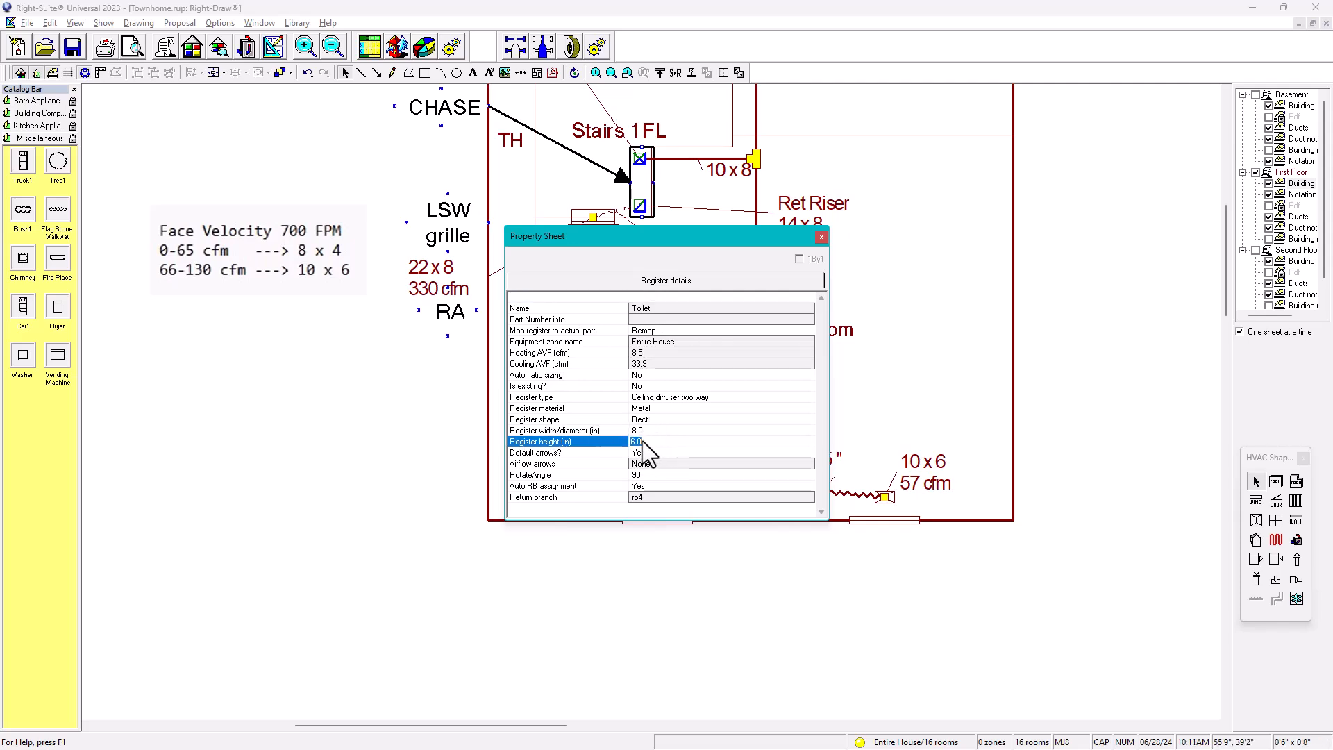
pyautogui.write('4')
pyautogui.press('Return')
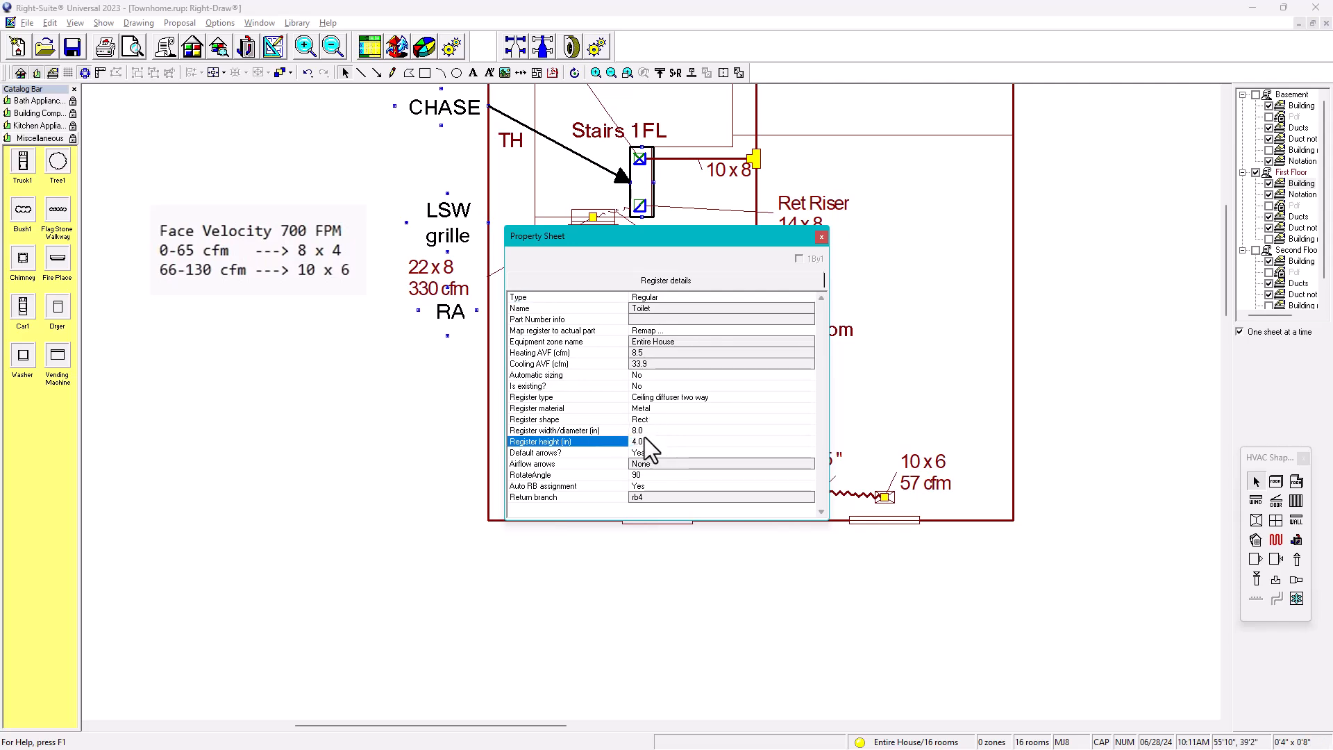
# Set the width to 8 in and height to 4 in for the Living Room supply register nearest the Toilet.
pyautogui.click(822, 237)
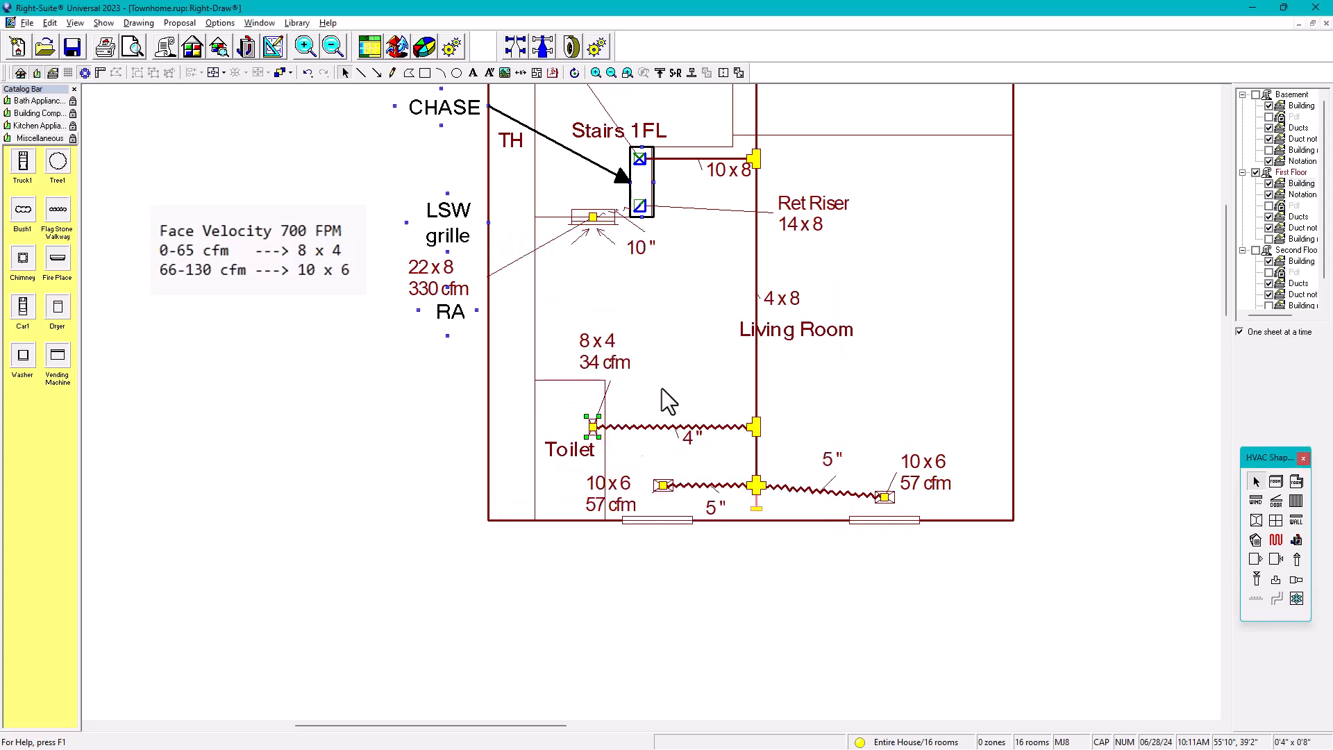
pyautogui.click(660, 485)
pyautogui.doubleClick(660, 486)
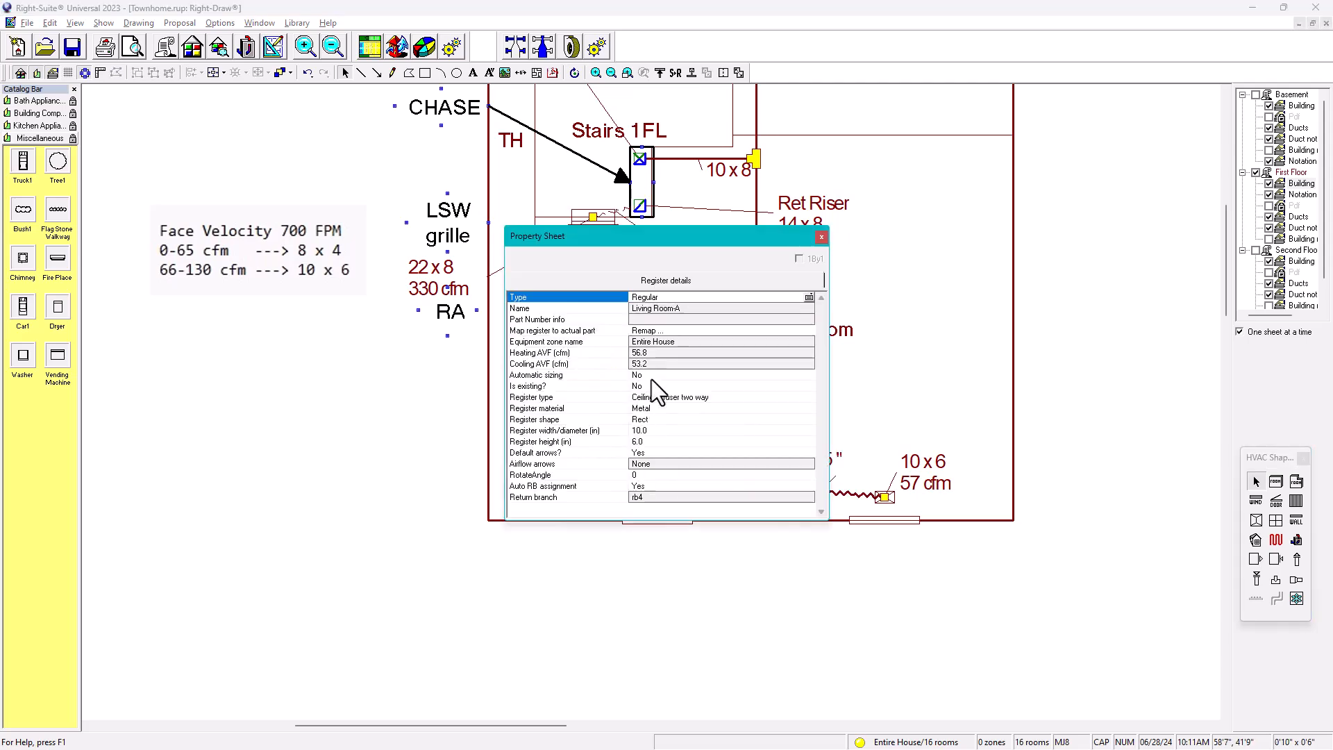
pyautogui.click(656, 431)
pyautogui.write('8')
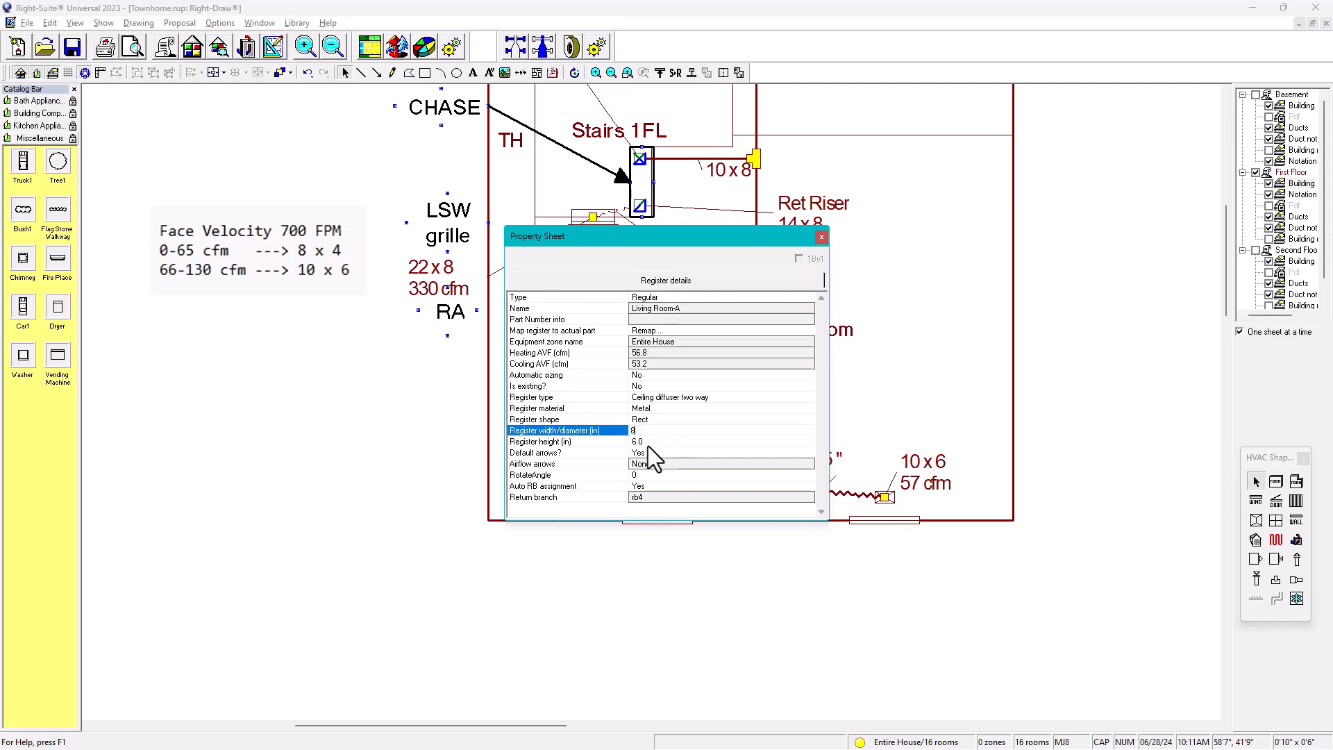
pyautogui.press('Tab')
pyautogui.press('Return')
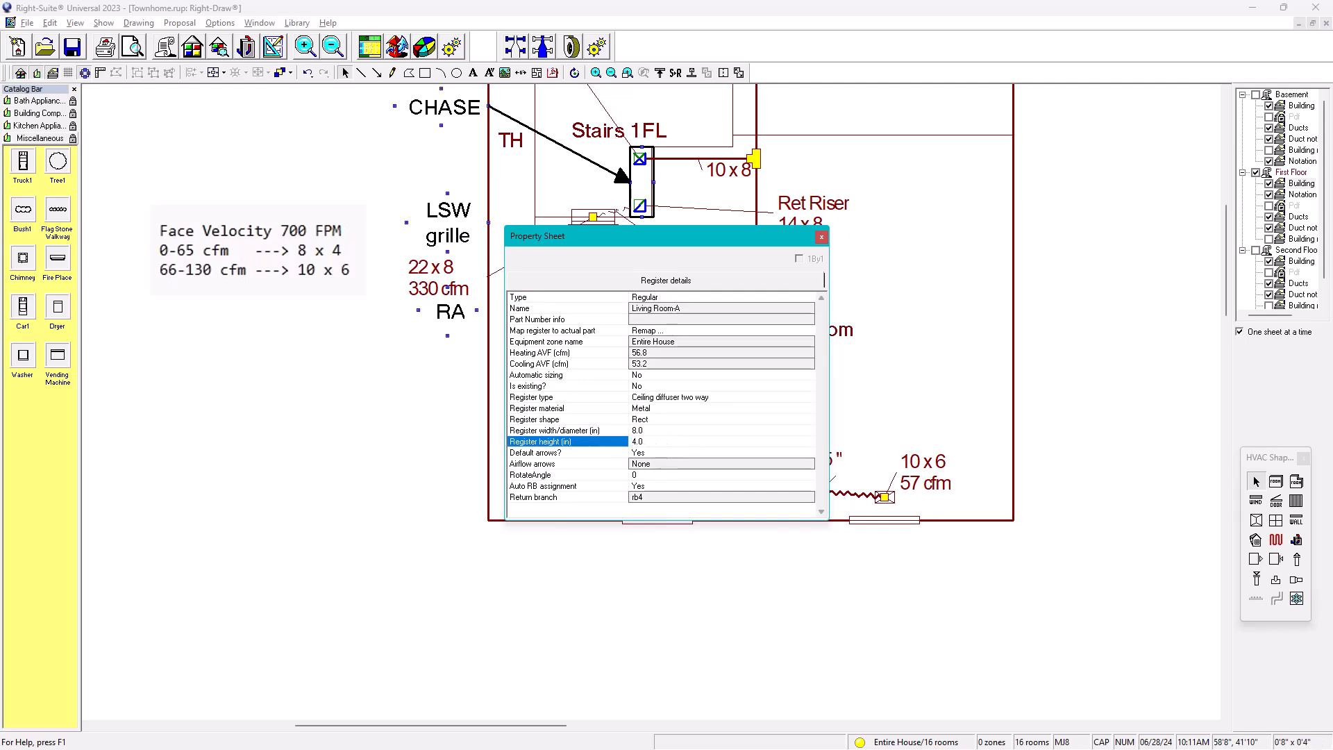
pyautogui.click(821, 237)
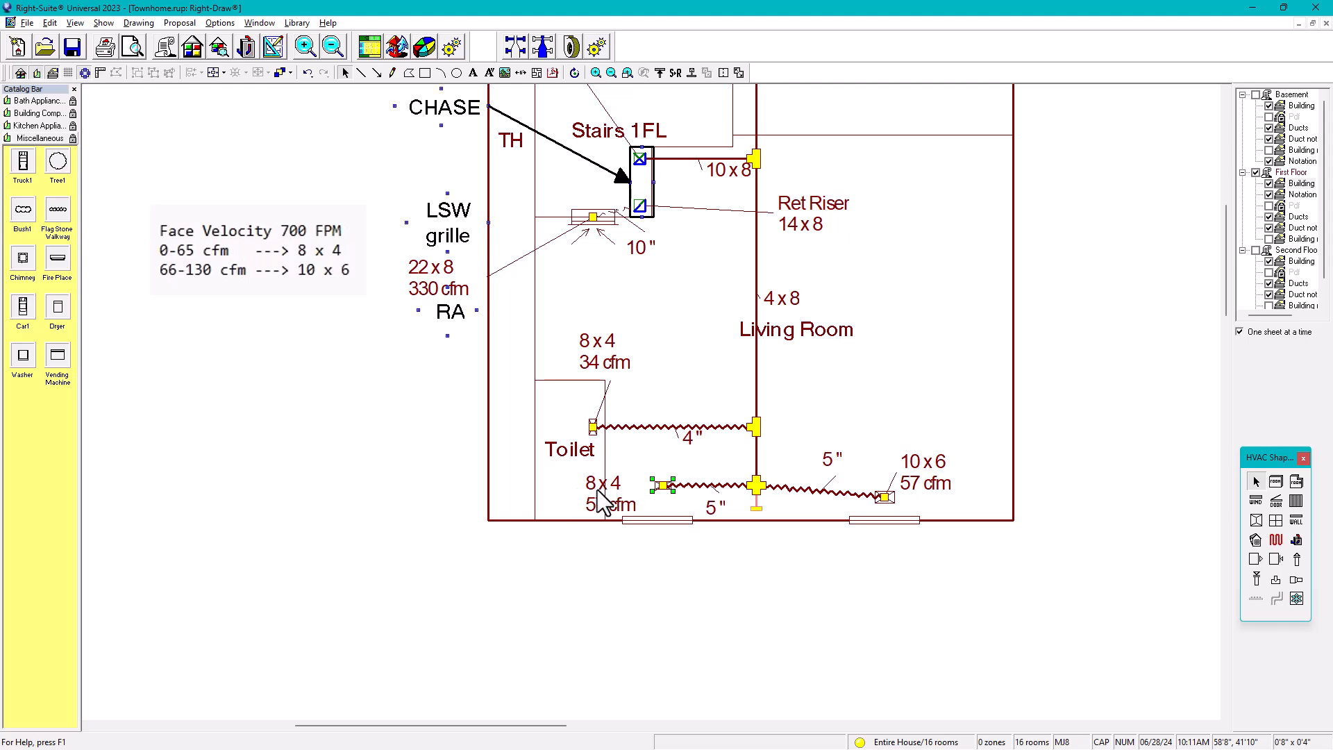
pyautogui.click(601, 593)
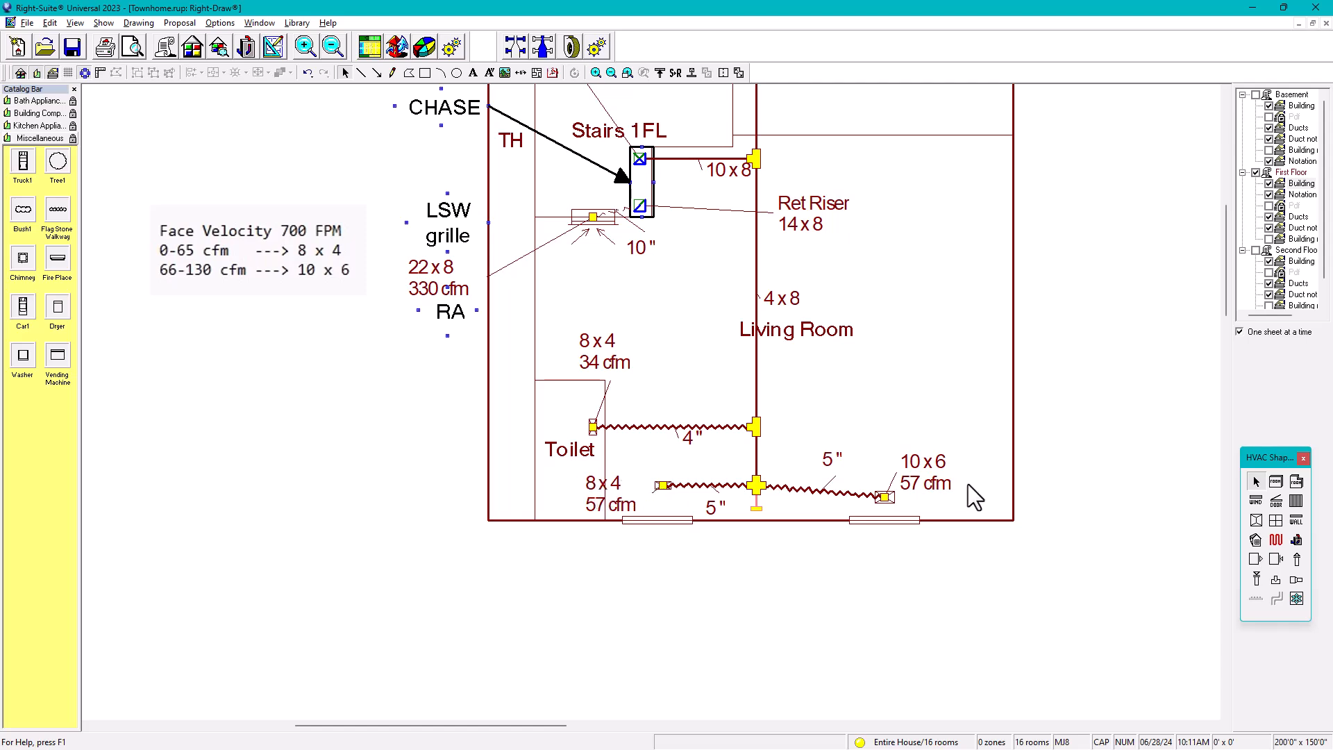
# Set the other Living Room supply register, fed by the 5" duct opposite, to 8 in wide by 4 in high.
pyautogui.click(895, 500)
pyautogui.click(892, 498)
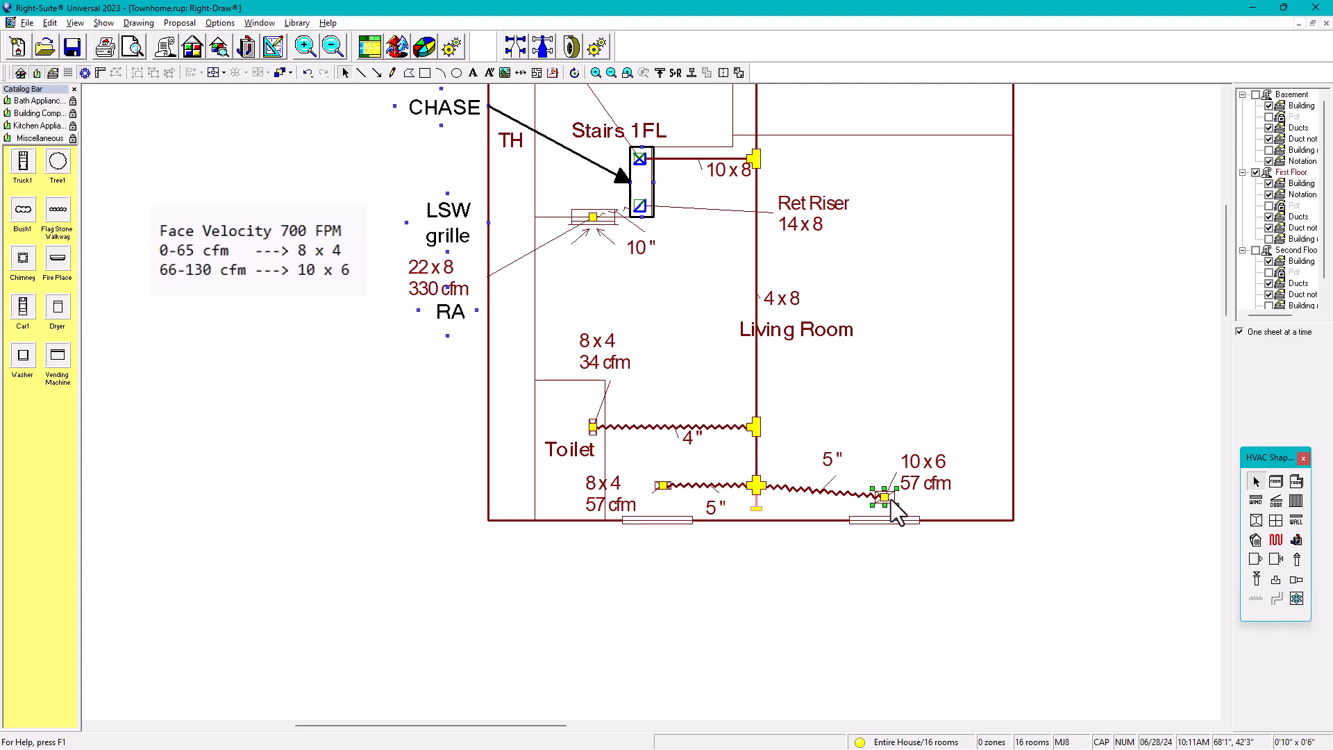
pyautogui.doubleClick(892, 498)
pyautogui.click(650, 431)
pyautogui.write('8')
pyautogui.click(639, 442)
pyautogui.write('4')
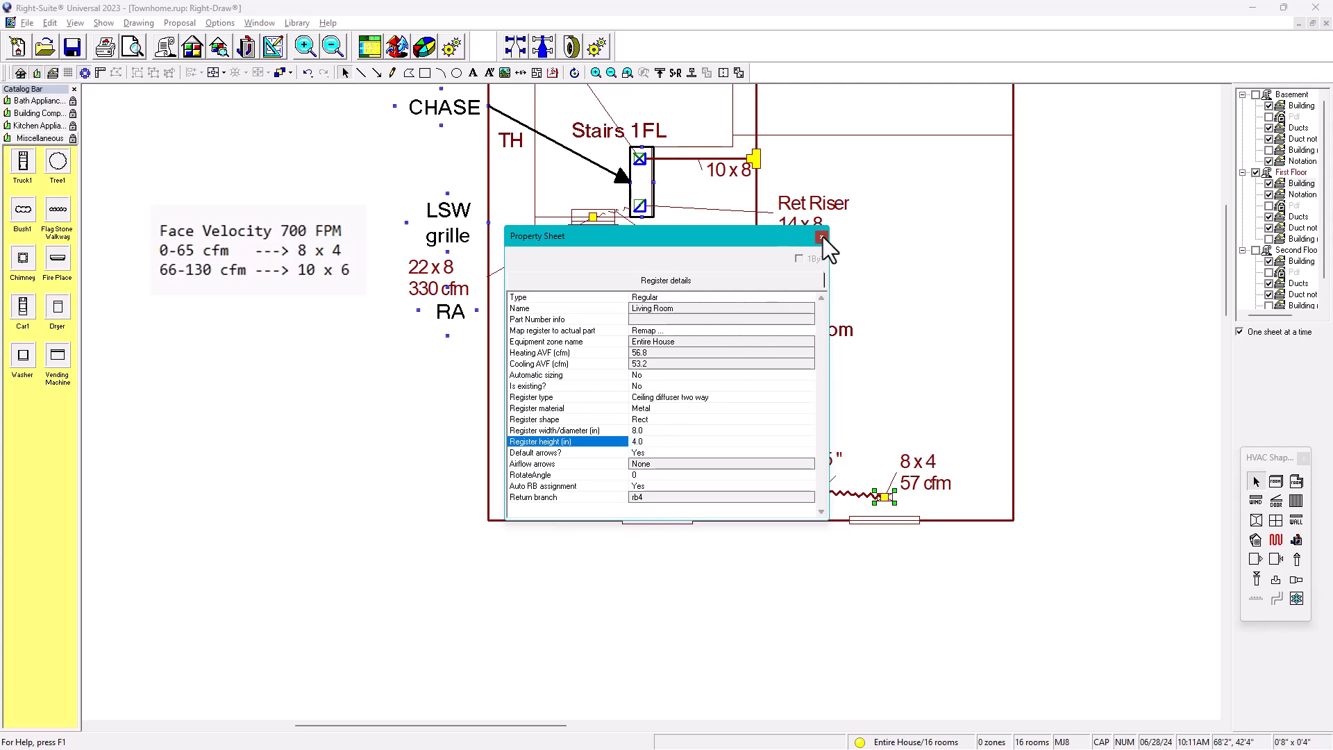
pyautogui.click(822, 236)
# Move the Kitchen room label clear of the 4 x 8 trunk duct, then deselect it.
pyautogui.scroll(-5, 879, 380)
pyautogui.moveTo(861, 380); pyautogui.dragTo(805, 512, button='middle')
pyautogui.scroll(-1, 795, 397)
pyautogui.moveTo(773, 387); pyautogui.dragTo(747, 515, button='middle')
pyautogui.moveTo(787, 329); pyautogui.dragTo(772, 363, button='middle')
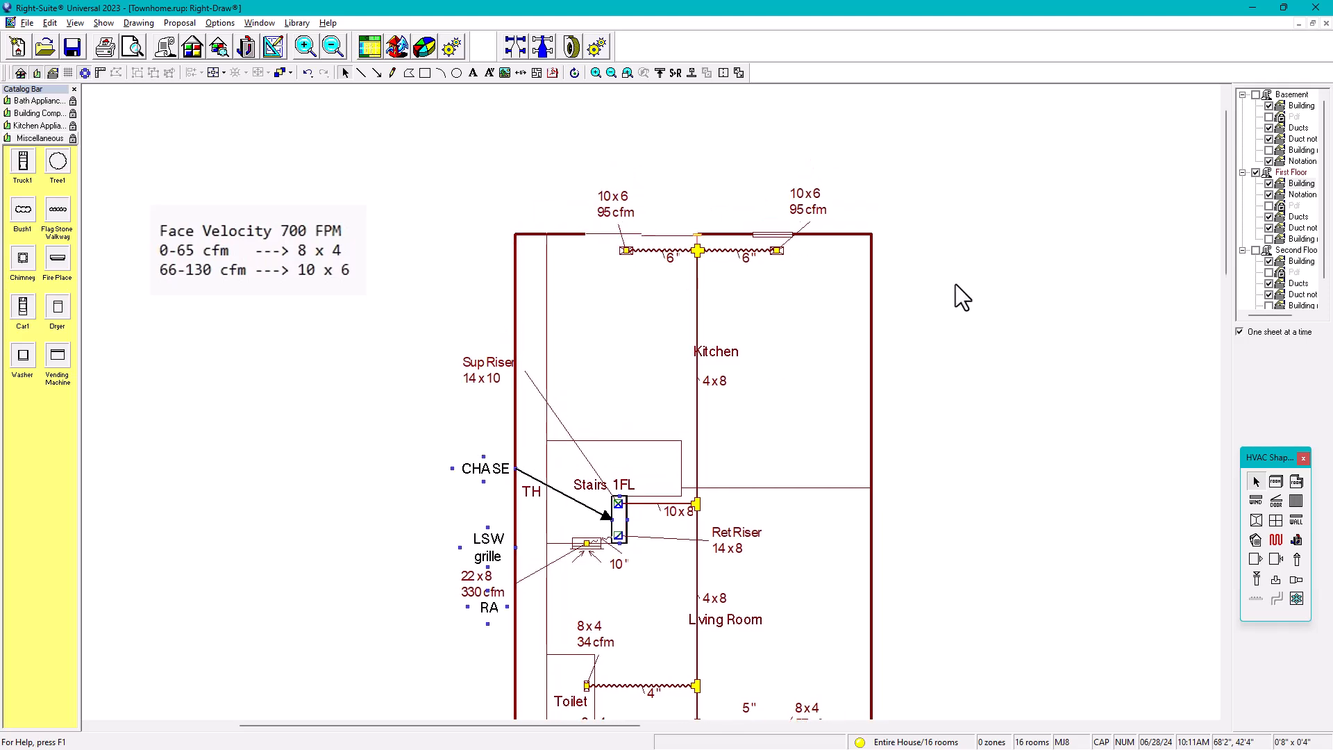
pyautogui.click(738, 335)
pyautogui.click(728, 354)
pyautogui.press('capslock')
pyautogui.click(1089, 419)
pyautogui.click(760, 352)
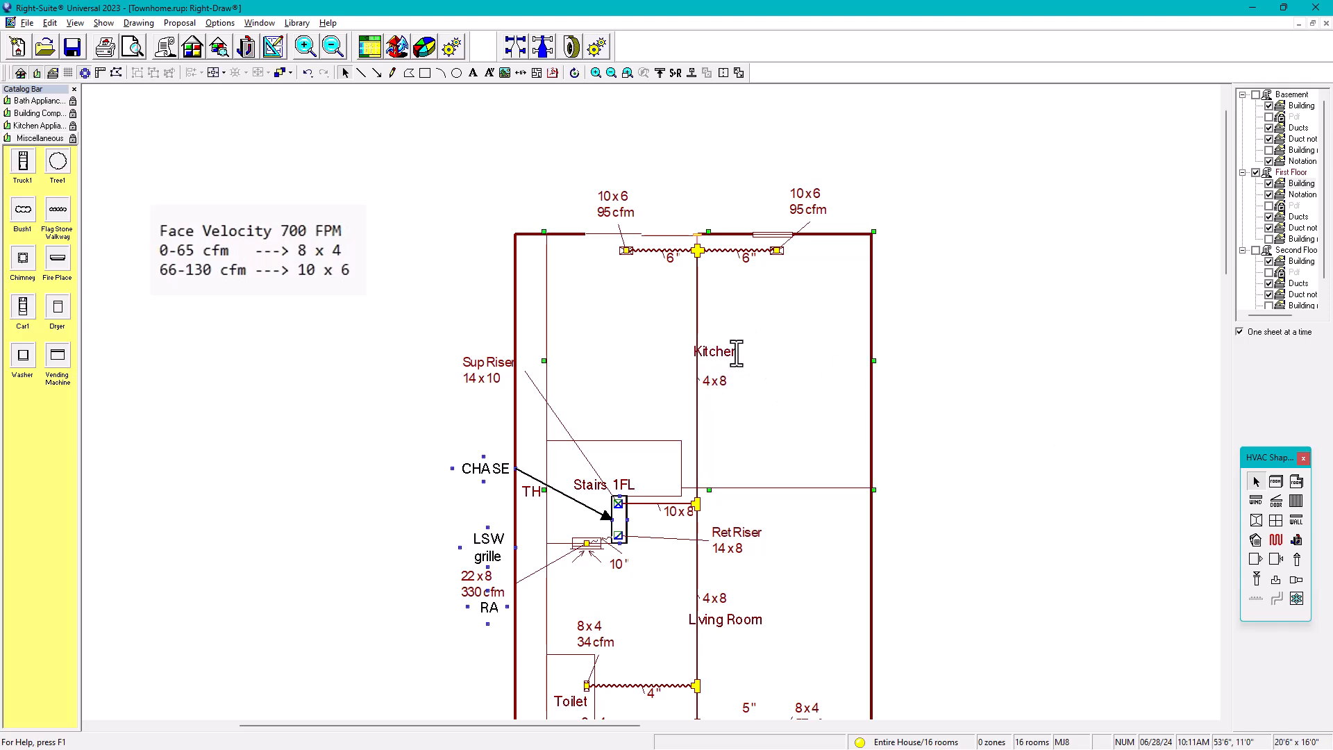
pyautogui.moveTo(766, 347); pyautogui.dragTo(767, 347)
pyautogui.click(1120, 317)
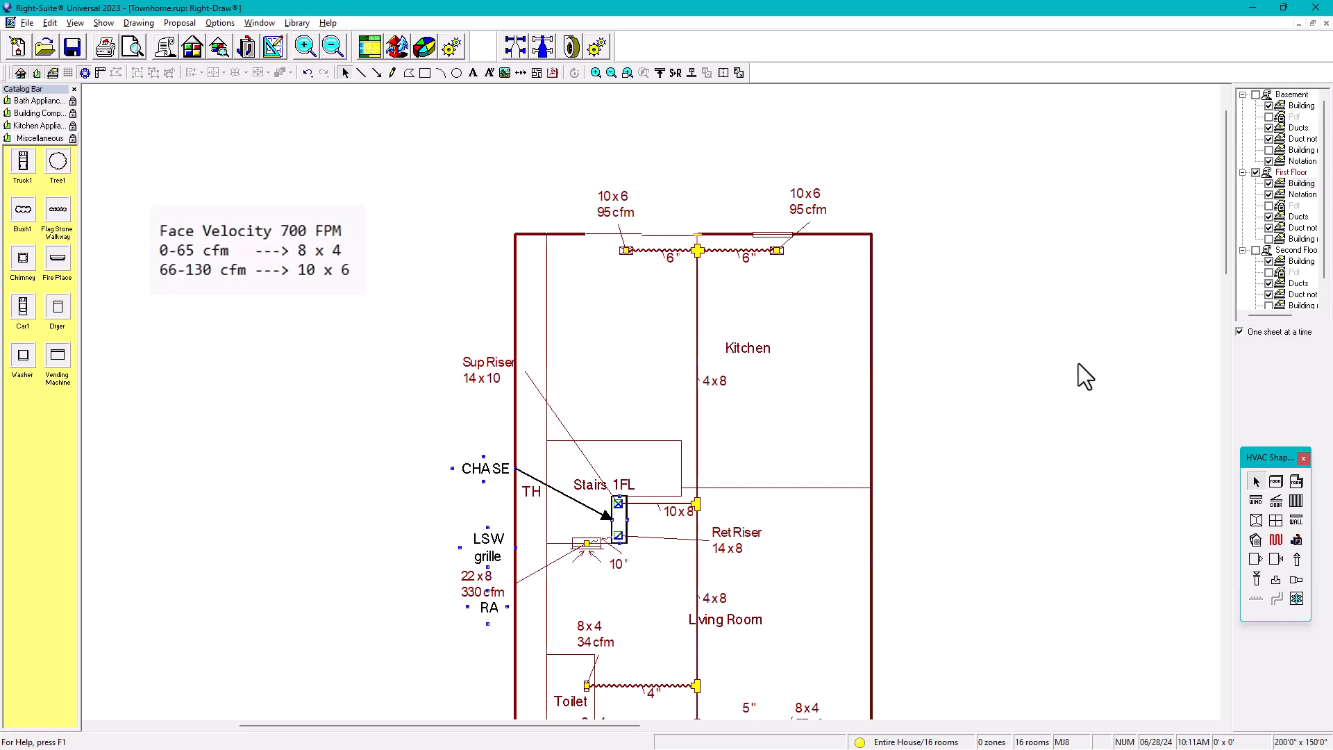
# Switch to the Second Floor sheet and look over the size and airflow labels of its supply registers.
pyautogui.scroll(-1, 1028, 393)
pyautogui.click(1299, 261)
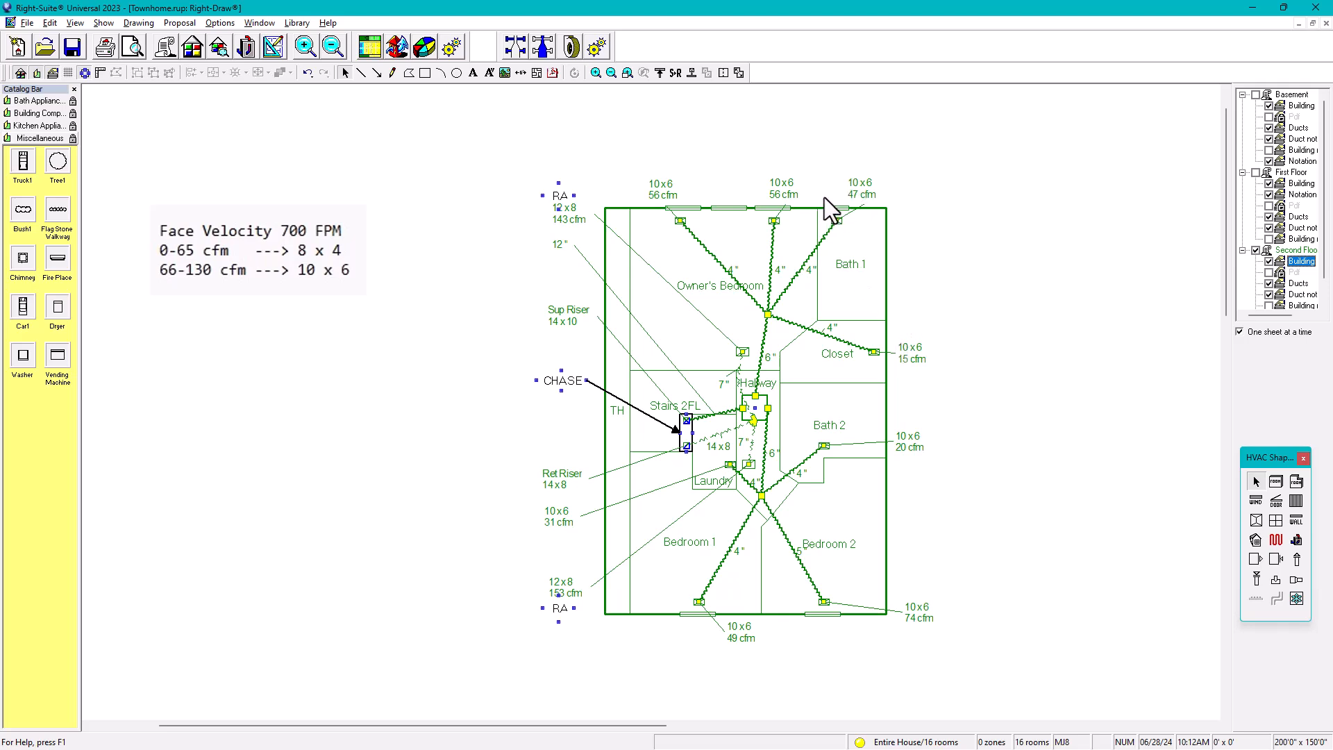
pyautogui.scroll(3, 741, 170)
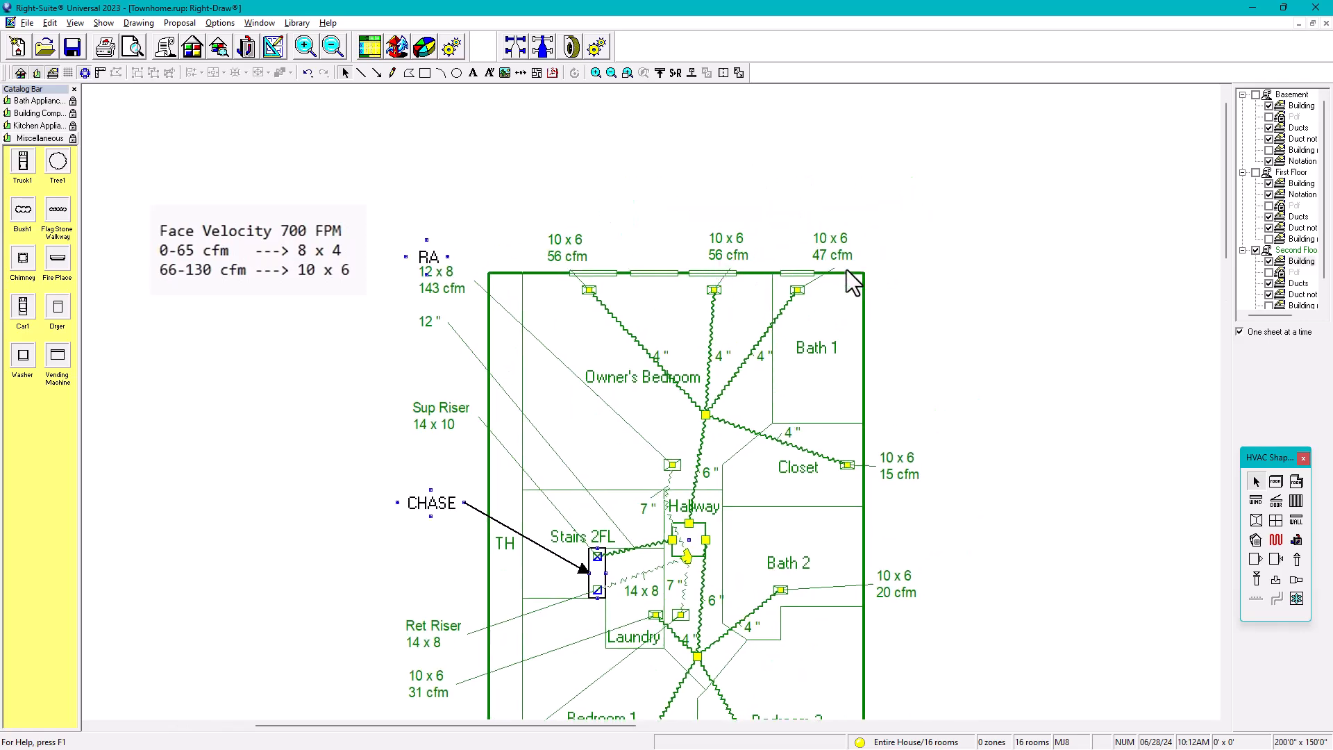
pyautogui.moveTo(908, 370); pyautogui.dragTo(897, 265, button='middle')
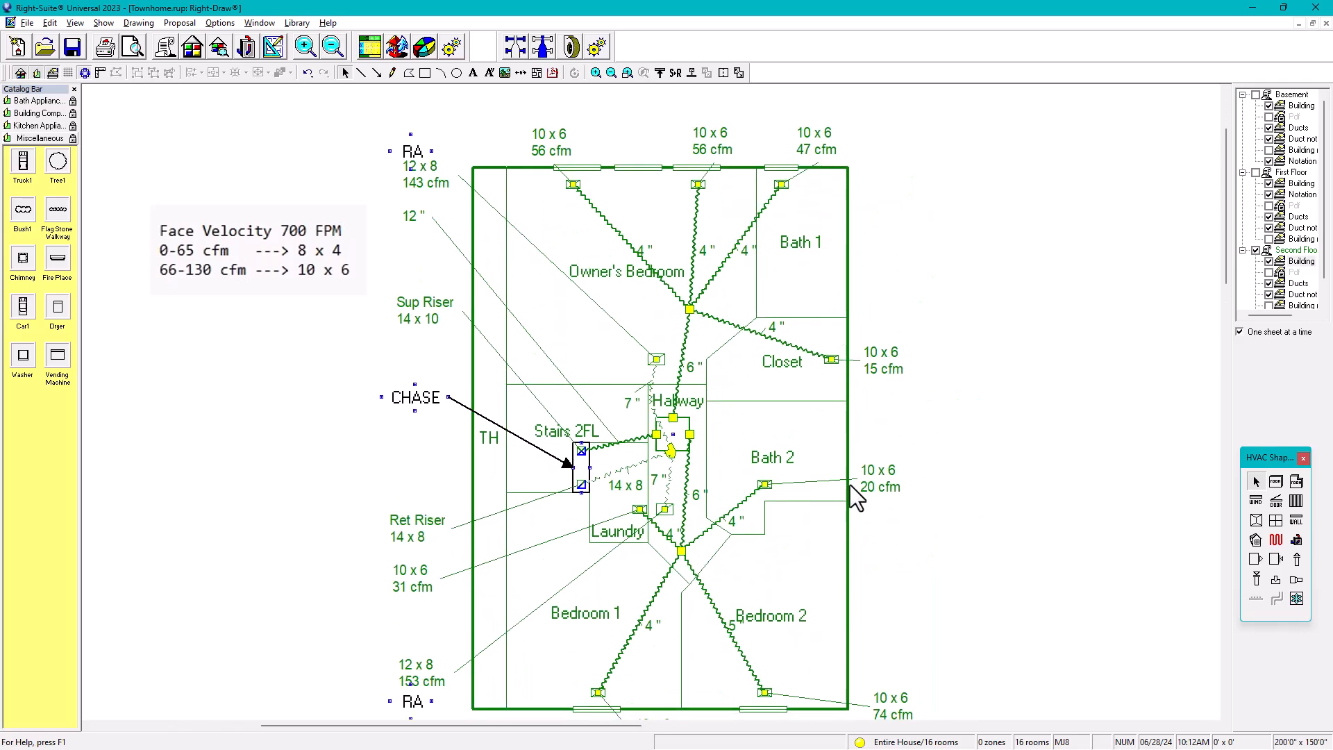
pyautogui.moveTo(779, 493); pyautogui.dragTo(777, 375, button='middle')
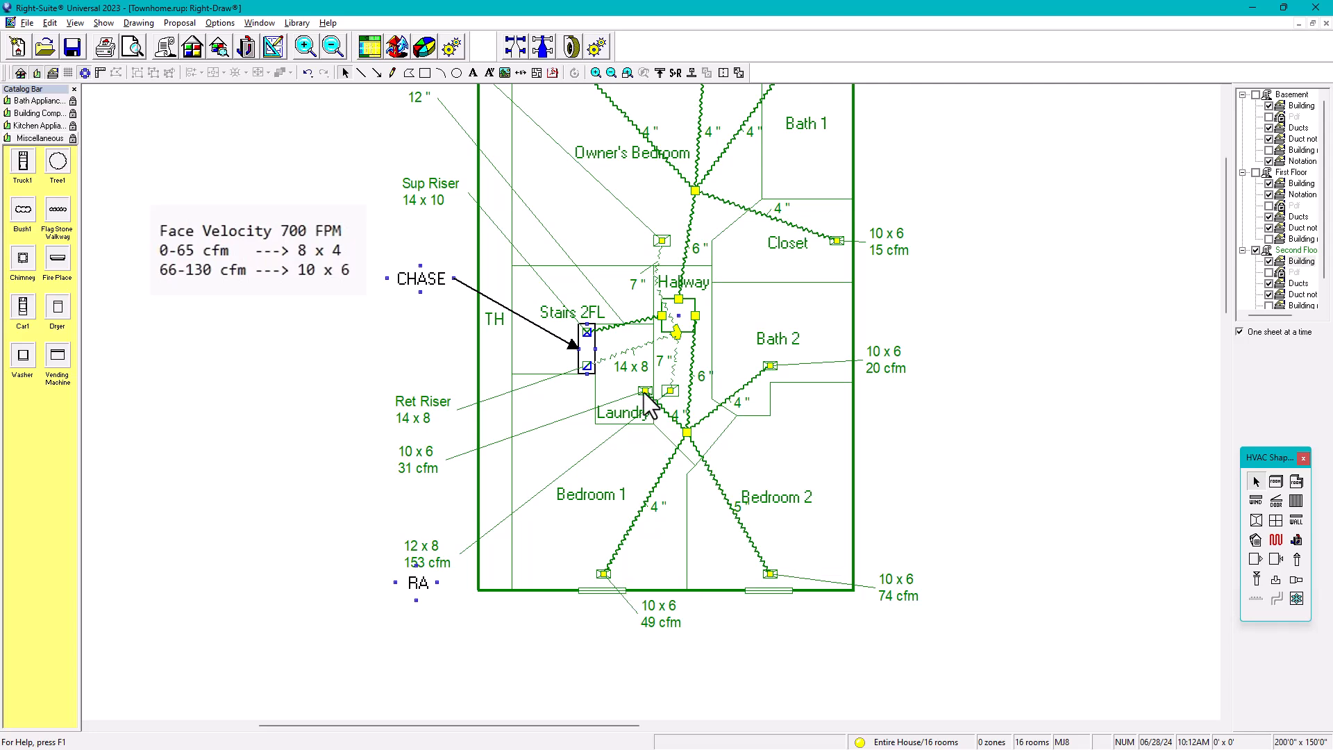
pyautogui.scroll(4, 650, 417)
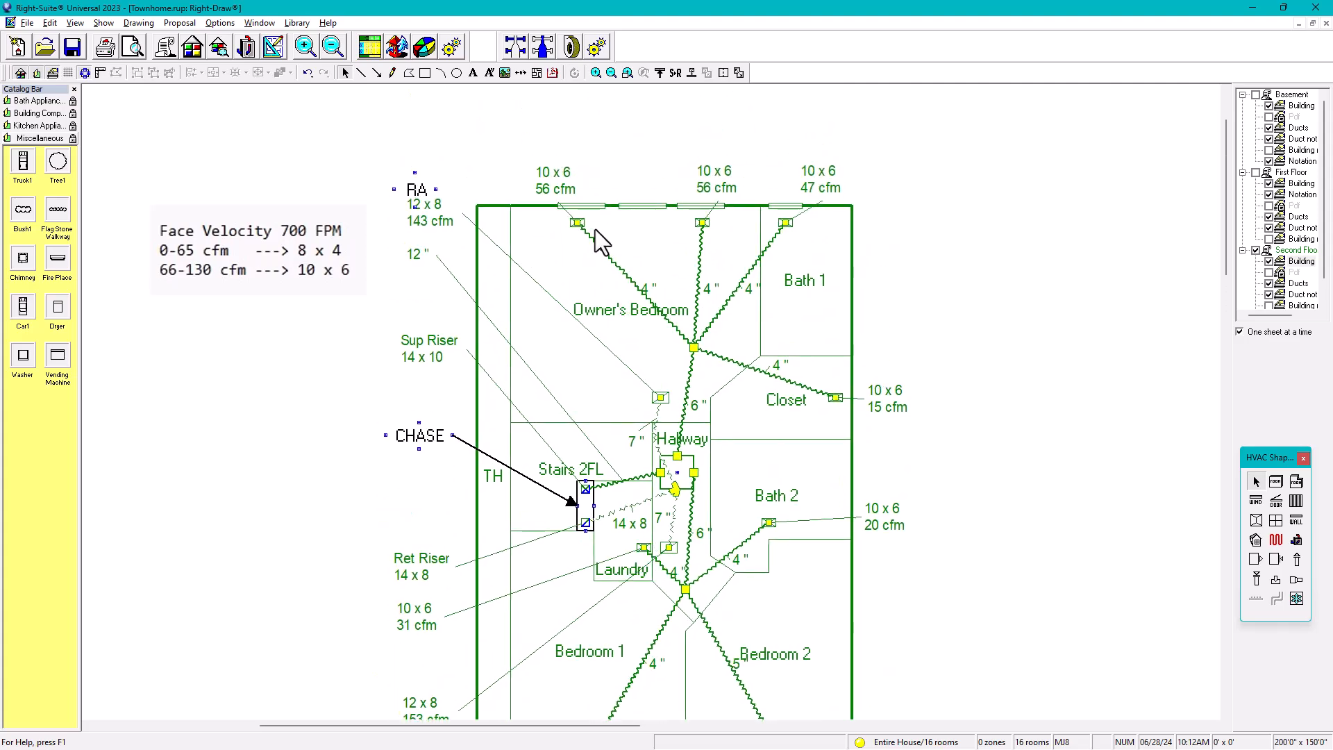
pyautogui.scroll(3, 584, 229)
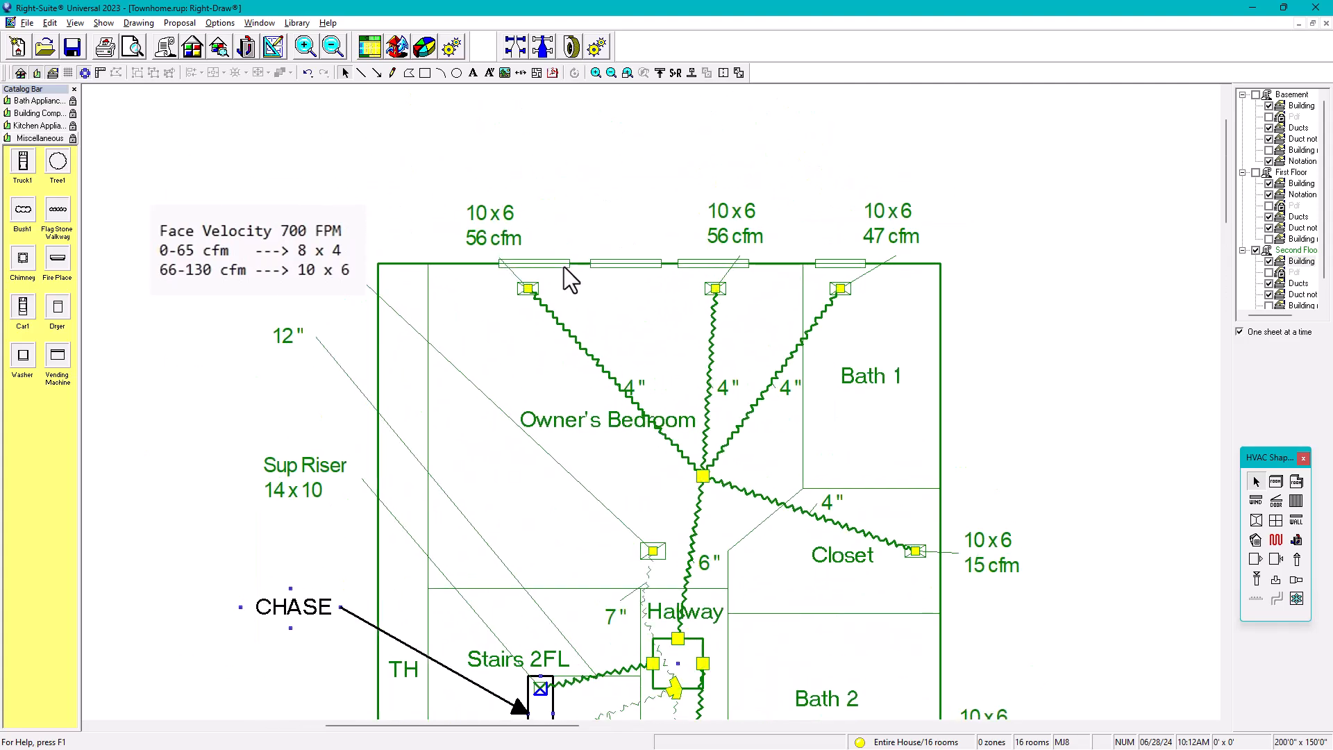
# Lock the Second Floor's Building layer and make its Ducts layer active.
pyautogui.click(536, 281)
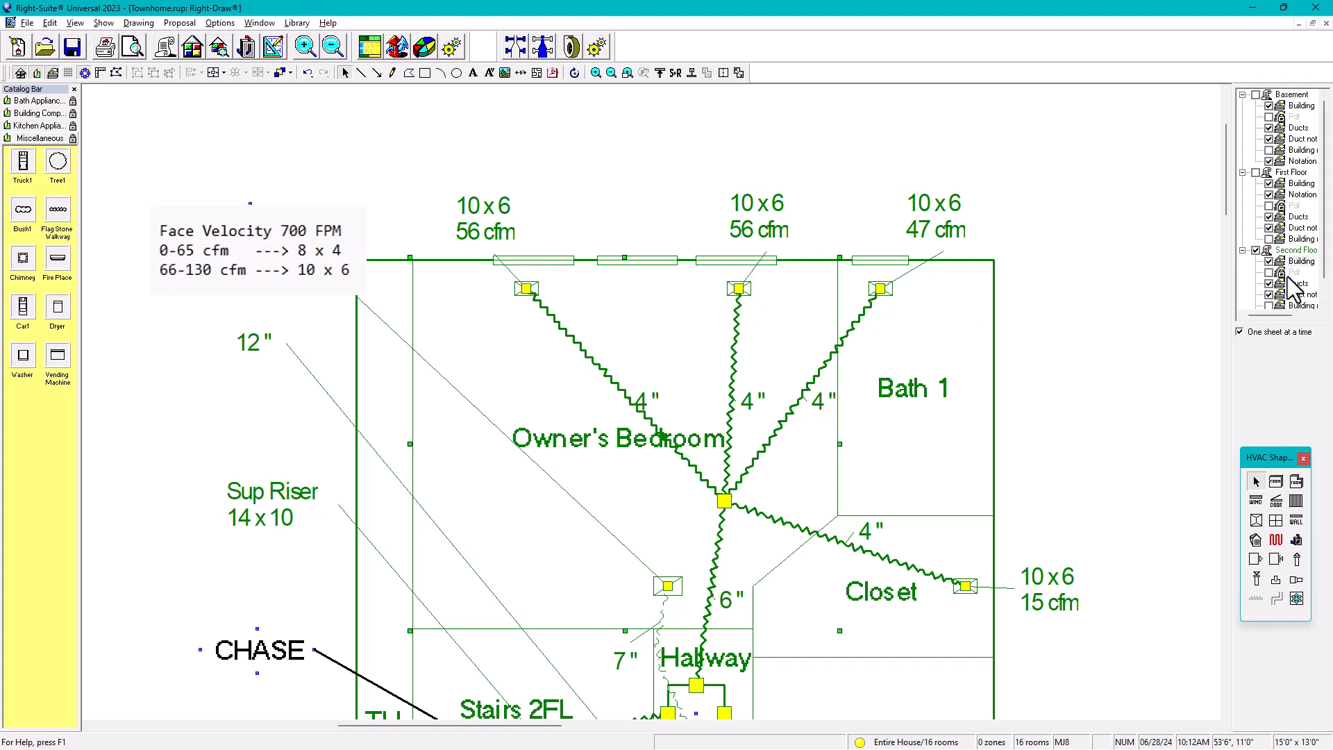
pyautogui.click(1281, 261)
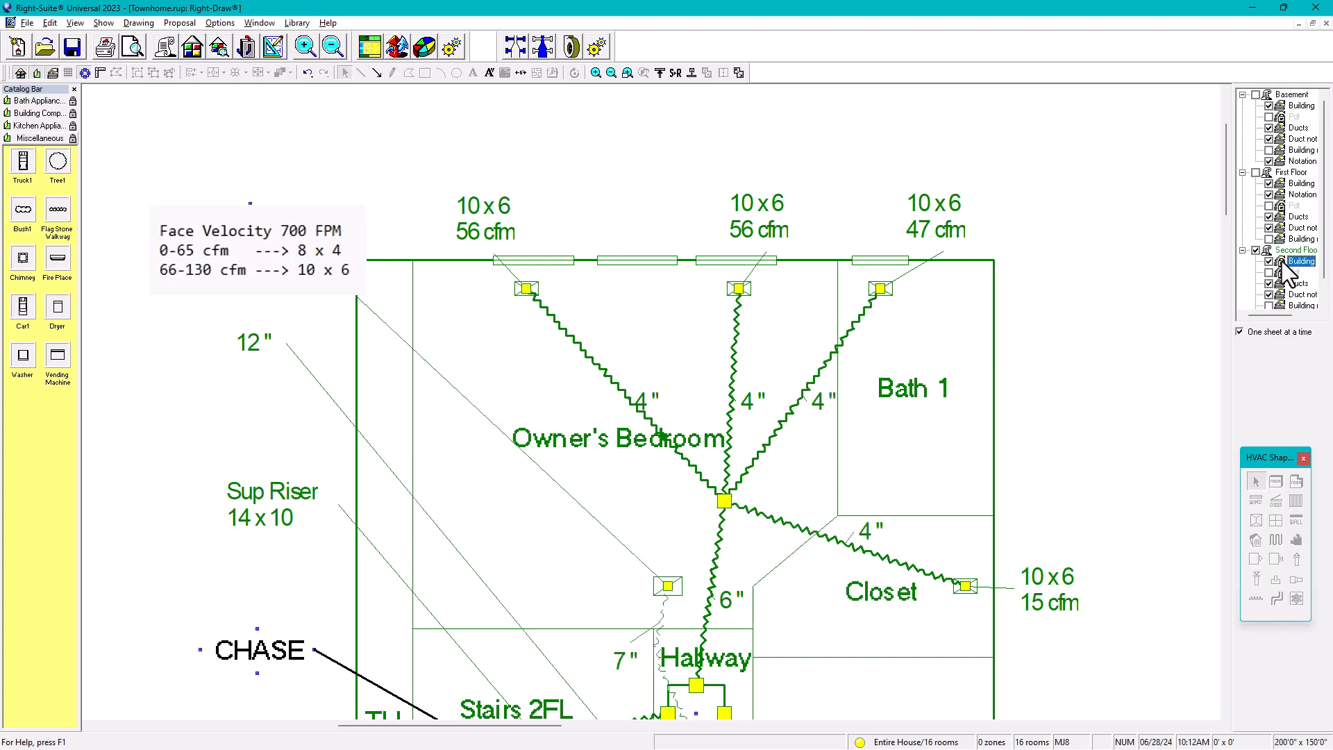
pyautogui.click(1278, 284)
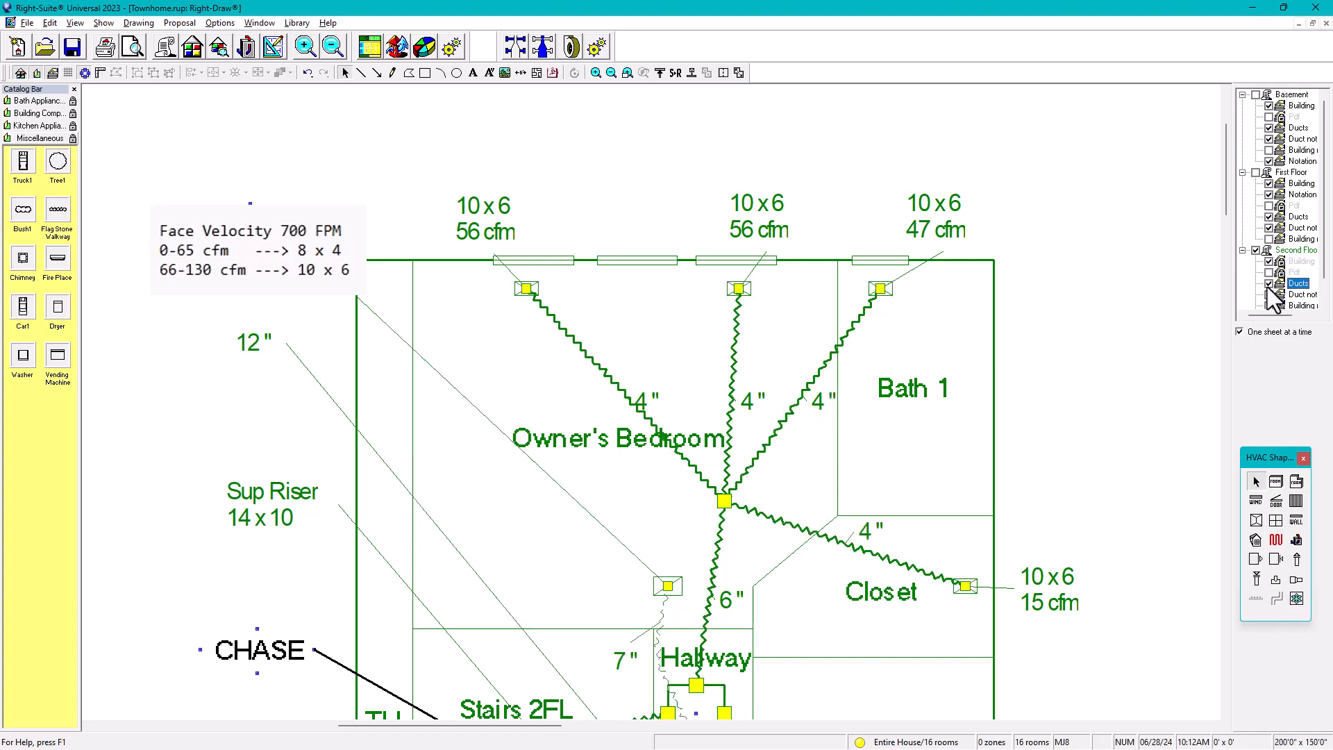
# Set the two Owner's Bedroom registers and the Bath 1 register to 8 in by 4 in together, and move the property sheet off the plan.
pyautogui.click(528, 289)
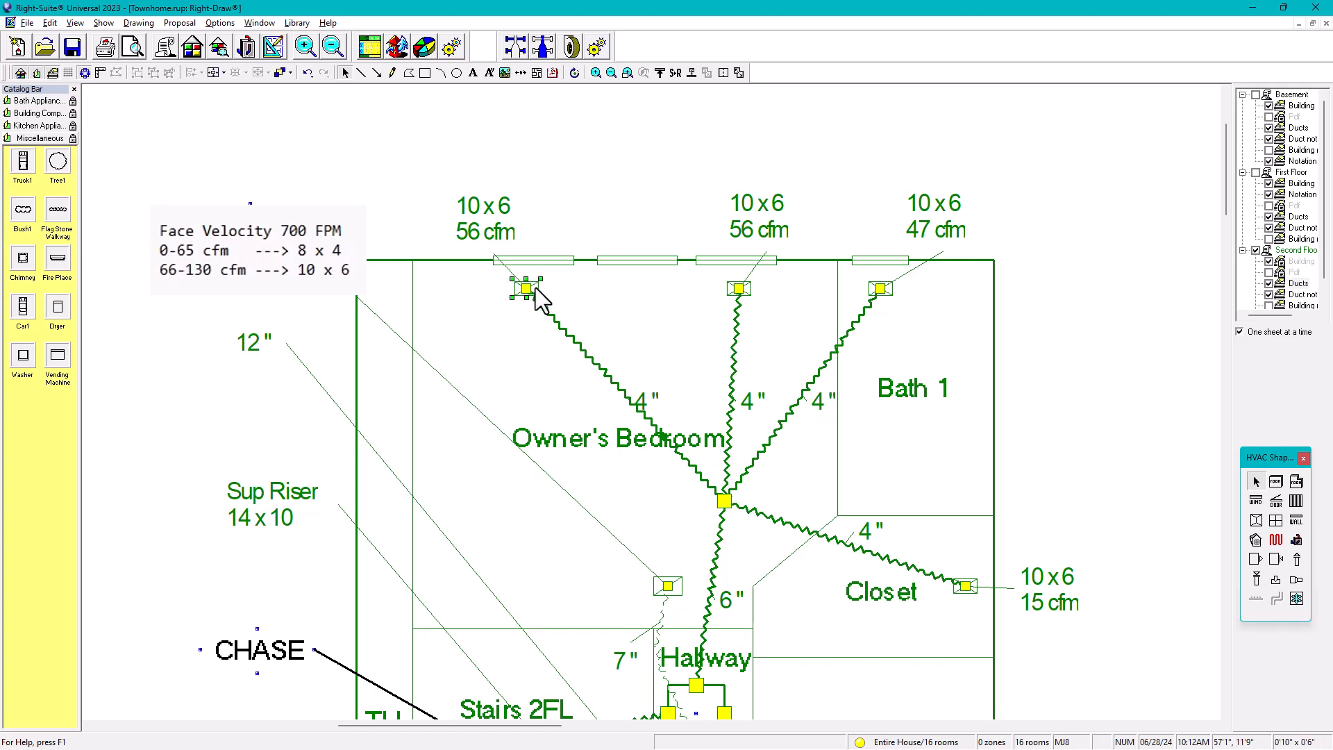
pyautogui.keyDown('shift'); pyautogui.click(731, 291); pyautogui.keyUp('shift')
pyautogui.keyDown('shift'); pyautogui.click(889, 292); pyautogui.keyUp('shift')
pyautogui.doubleClick(891, 292)
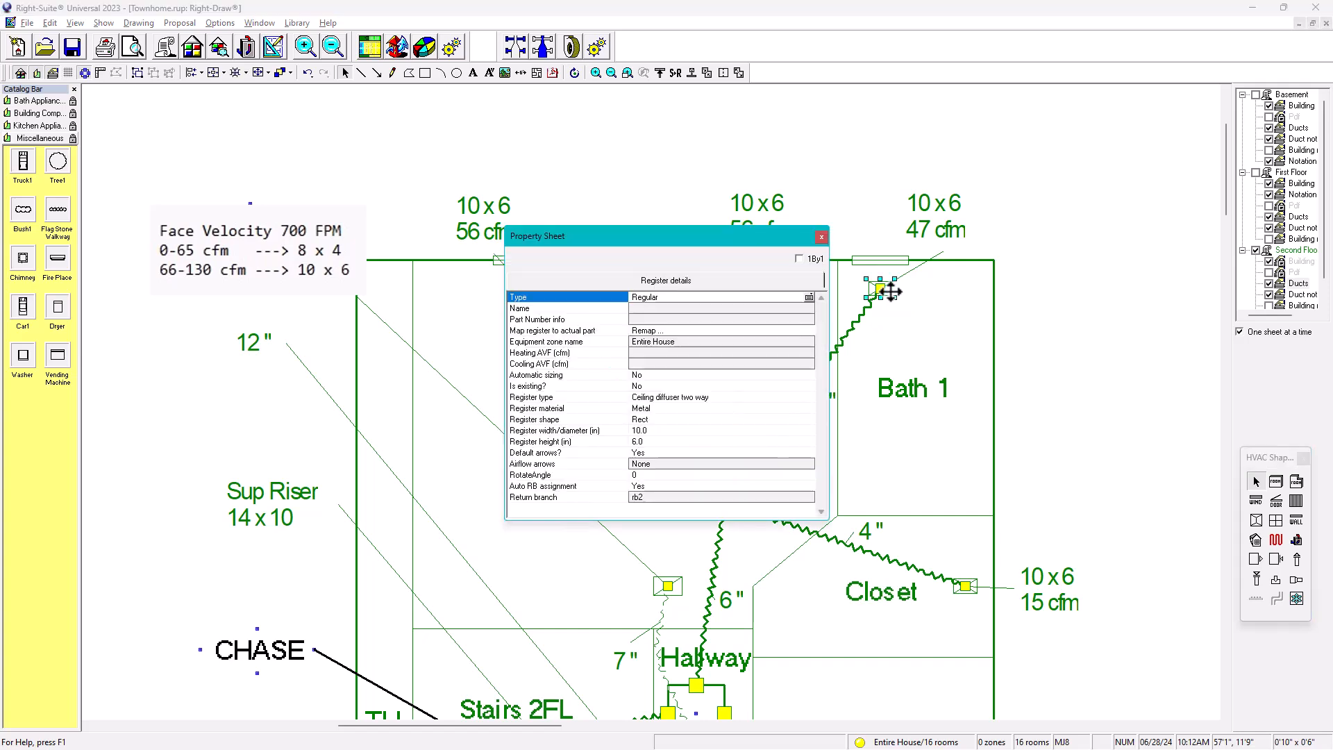
pyautogui.click(643, 430)
pyautogui.write('8')
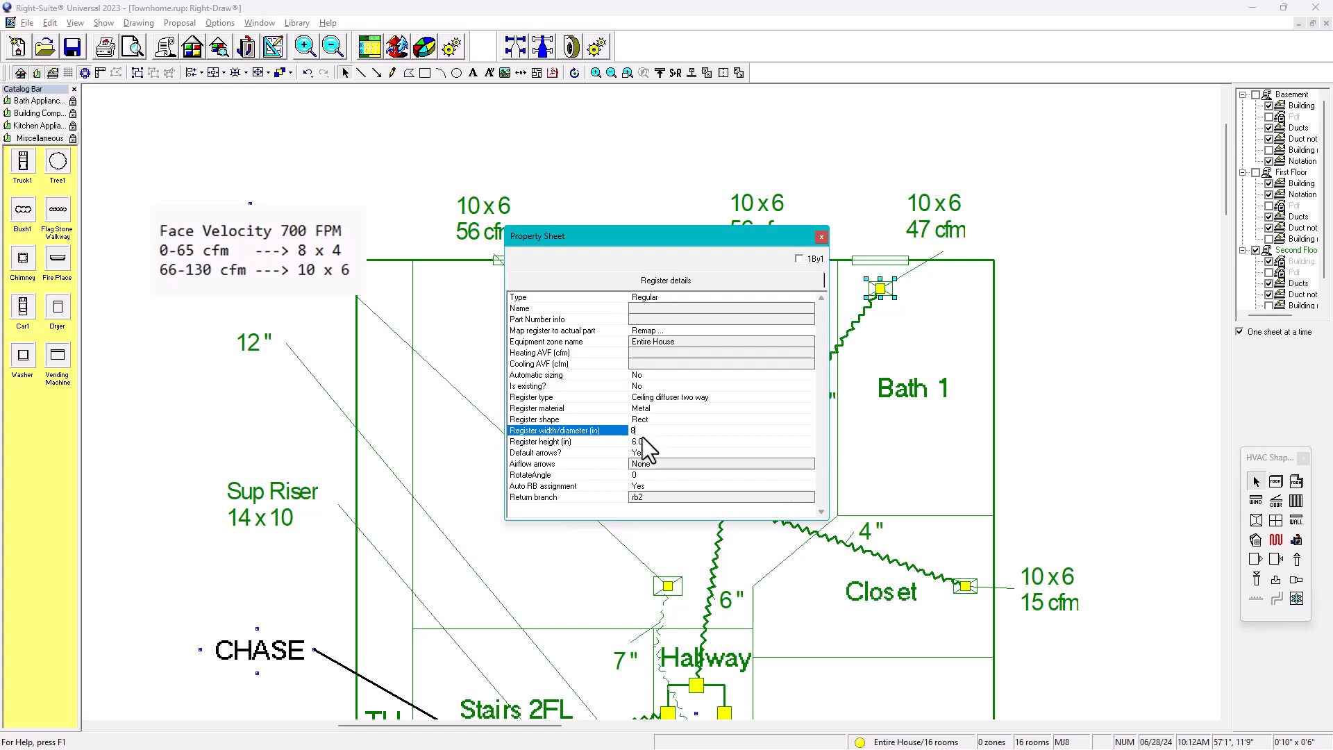
pyautogui.click(647, 442)
pyautogui.write('4')
pyautogui.press('Return')
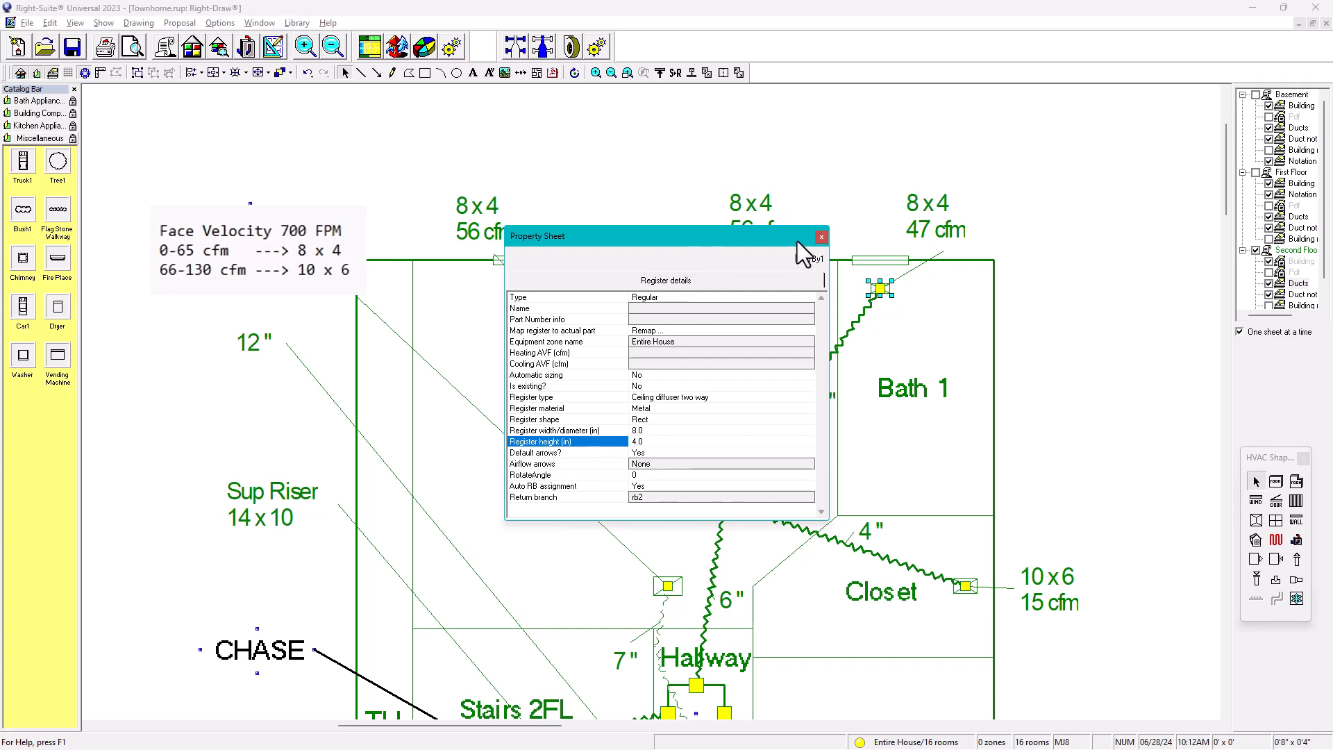
pyautogui.moveTo(693, 232)
pyautogui.mouseDown()
pyautogui.moveTo(45, 355)
pyautogui.moveTo(233, 320)
pyautogui.mouseUp()
pyautogui.moveTo(890, 448); pyautogui.dragTo(885, 243, button='middle')
pyautogui.moveTo(923, 442); pyautogui.dragTo(911, 362, button='middle')
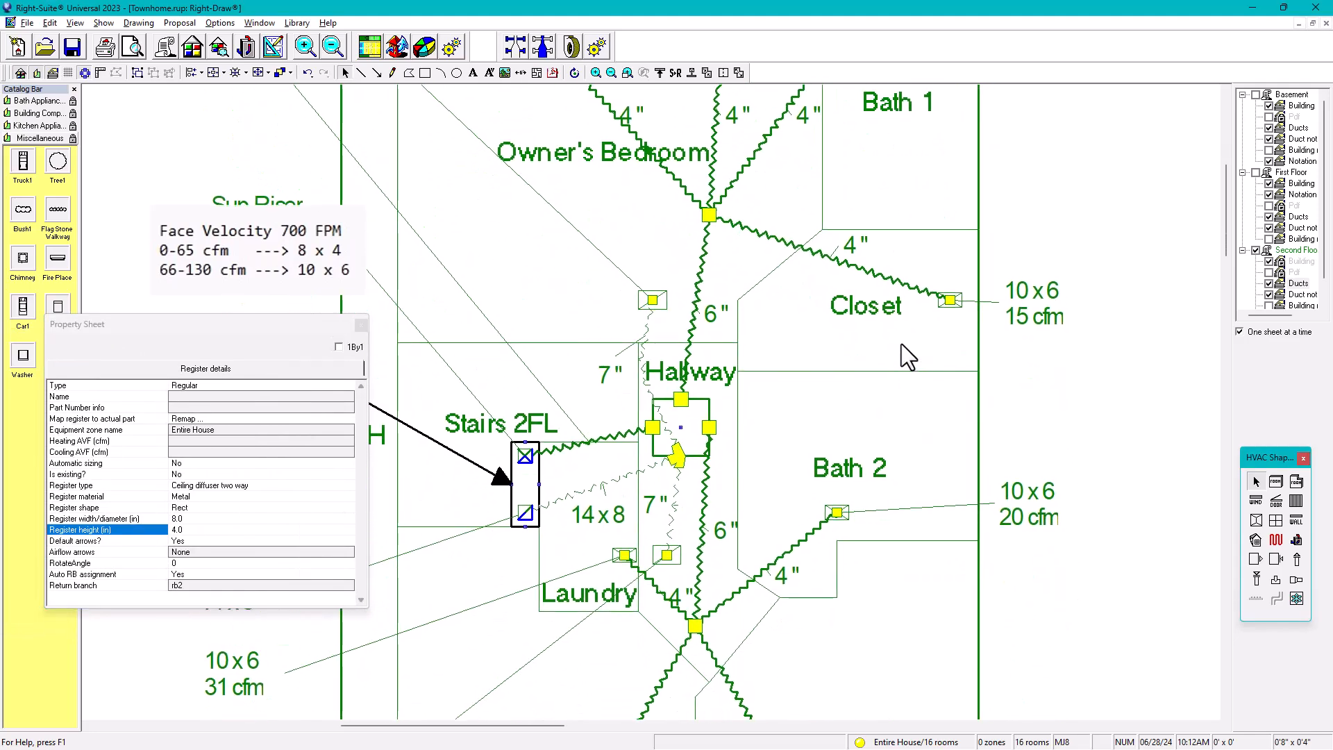
pyautogui.click(951, 301)
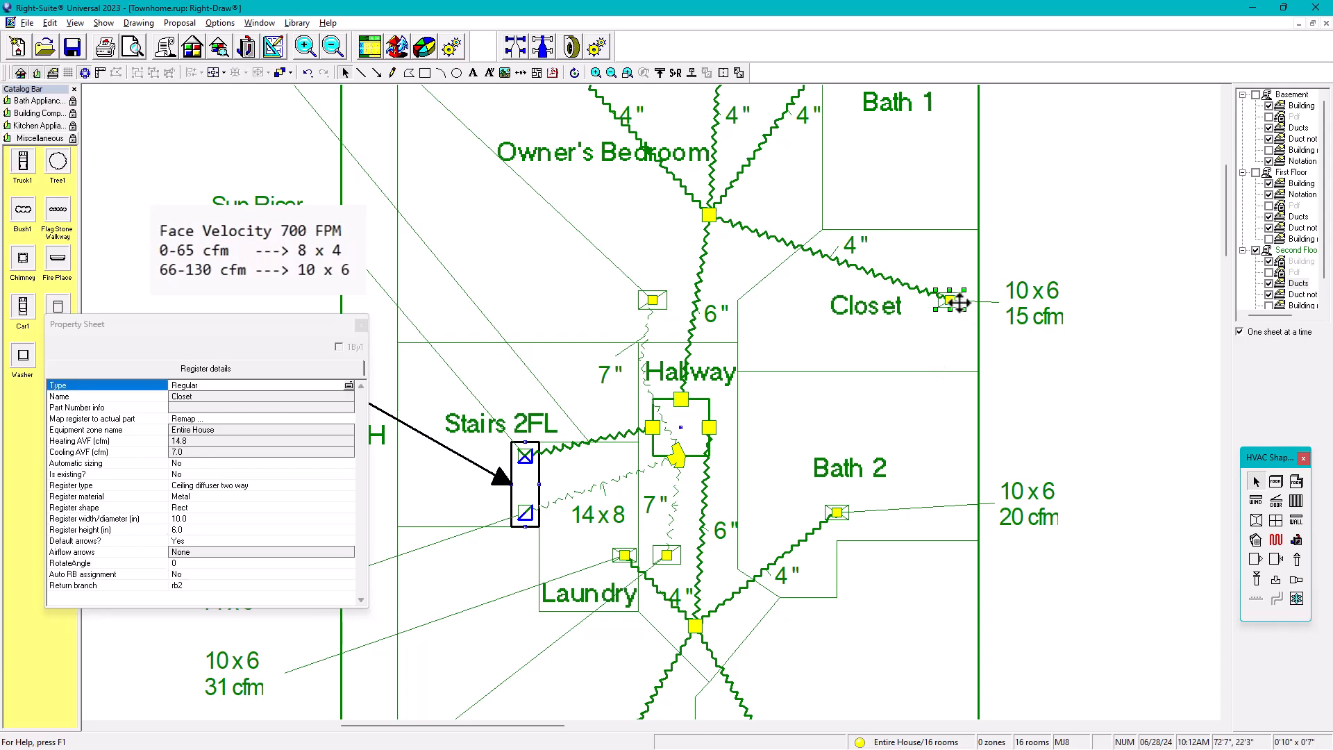
pyautogui.keyDown('shift'); pyautogui.click(847, 518); pyautogui.keyUp('shift')
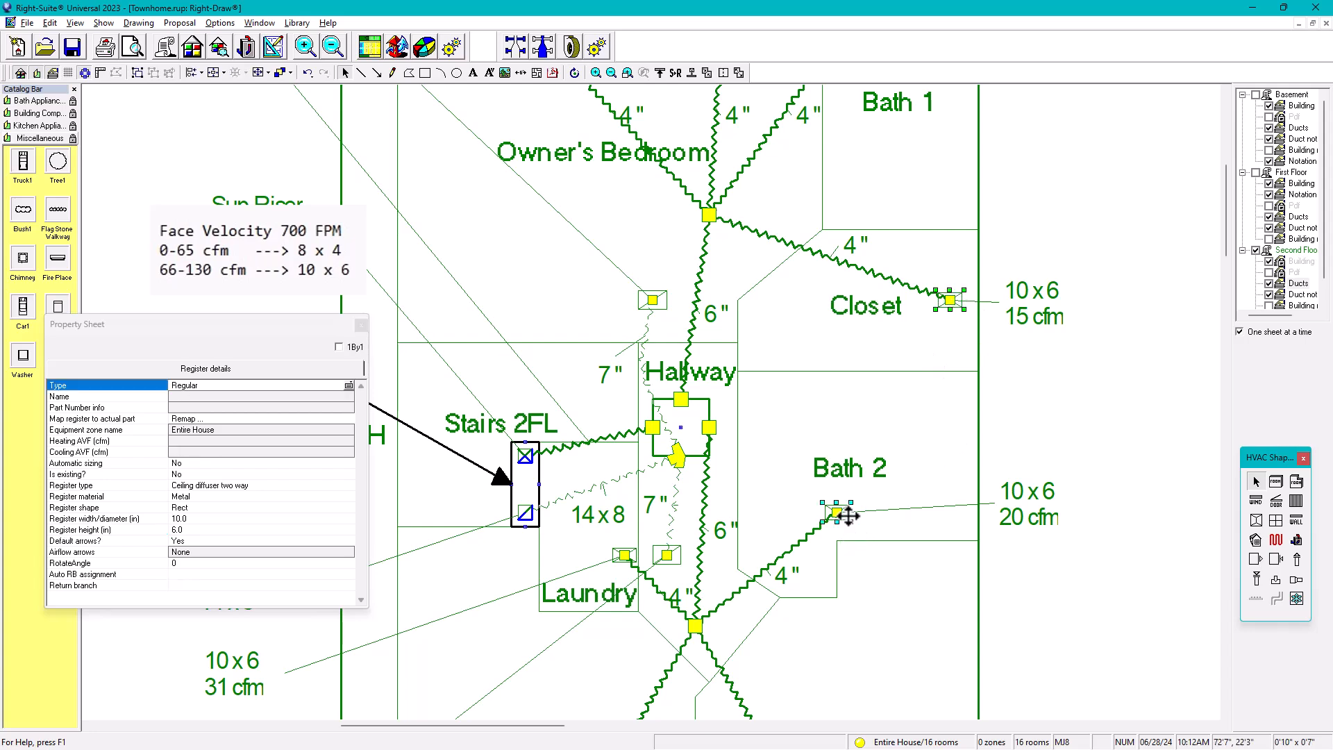
pyautogui.moveTo(848, 565); pyautogui.dragTo(934, 320, button='middle')
pyautogui.moveTo(961, 592)
pyautogui.mouseDown(button='middle')
pyautogui.moveTo(947, 527)
pyautogui.moveTo(1064, 506)
pyautogui.mouseUp(button='middle')
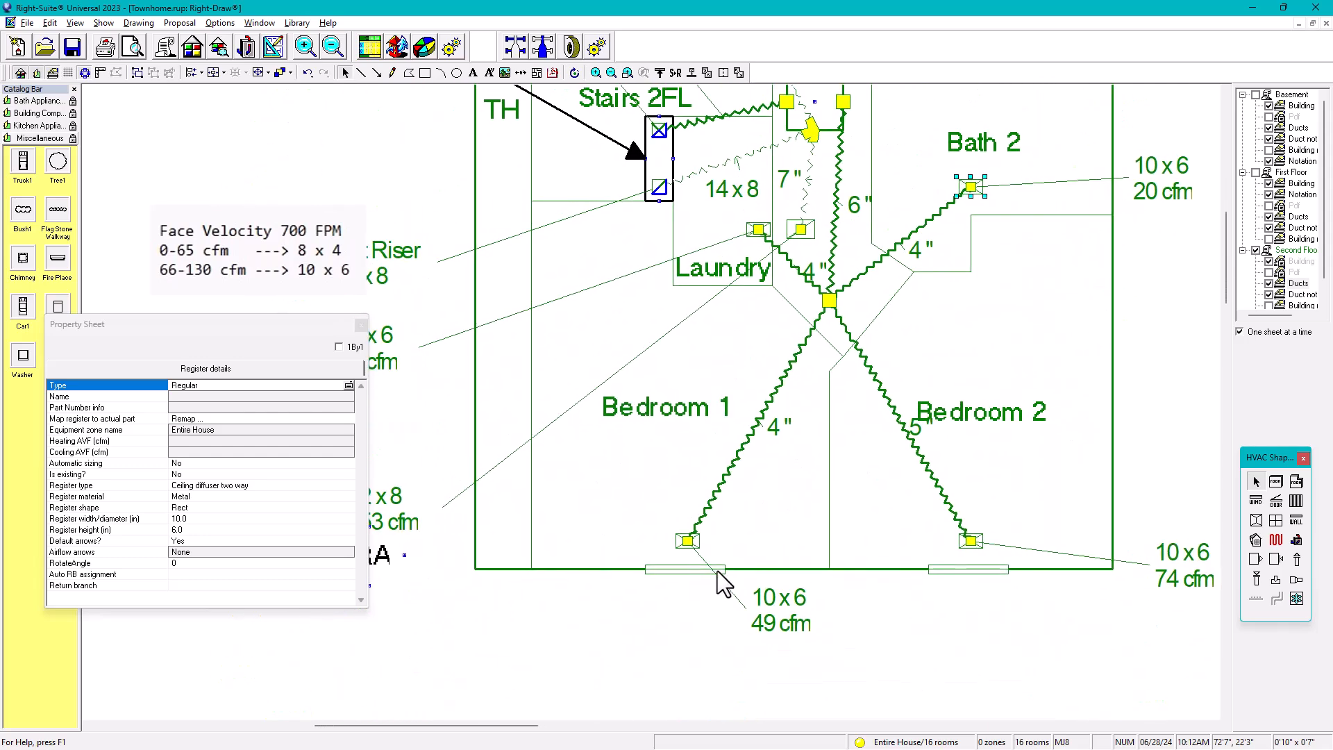
pyautogui.keyDown('shift'); pyautogui.click(679, 544); pyautogui.keyUp('shift')
pyautogui.keyDown('shift'); pyautogui.click(679, 546); pyautogui.keyUp('shift')
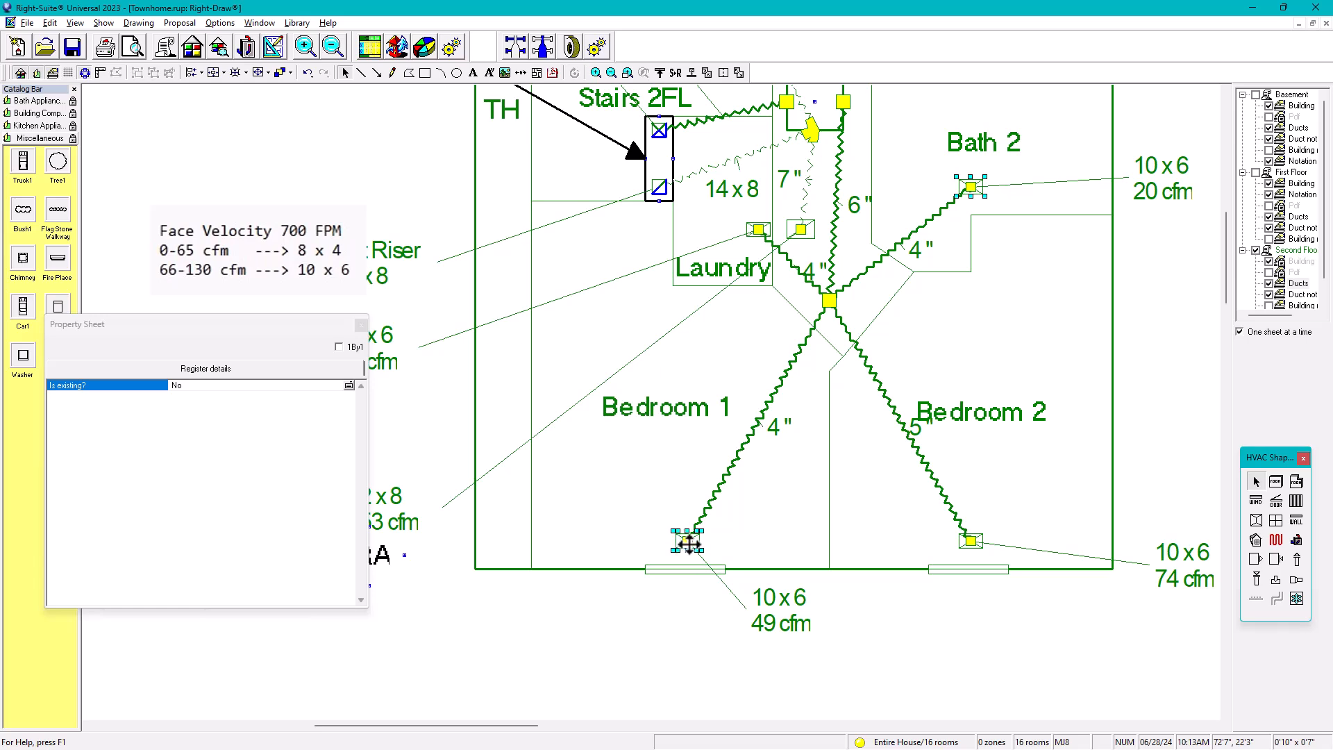
pyautogui.keyDown('shift'); pyautogui.click(688, 544); pyautogui.keyUp('shift')
pyautogui.keyDown('shift'); pyautogui.click(691, 548); pyautogui.keyUp('shift')
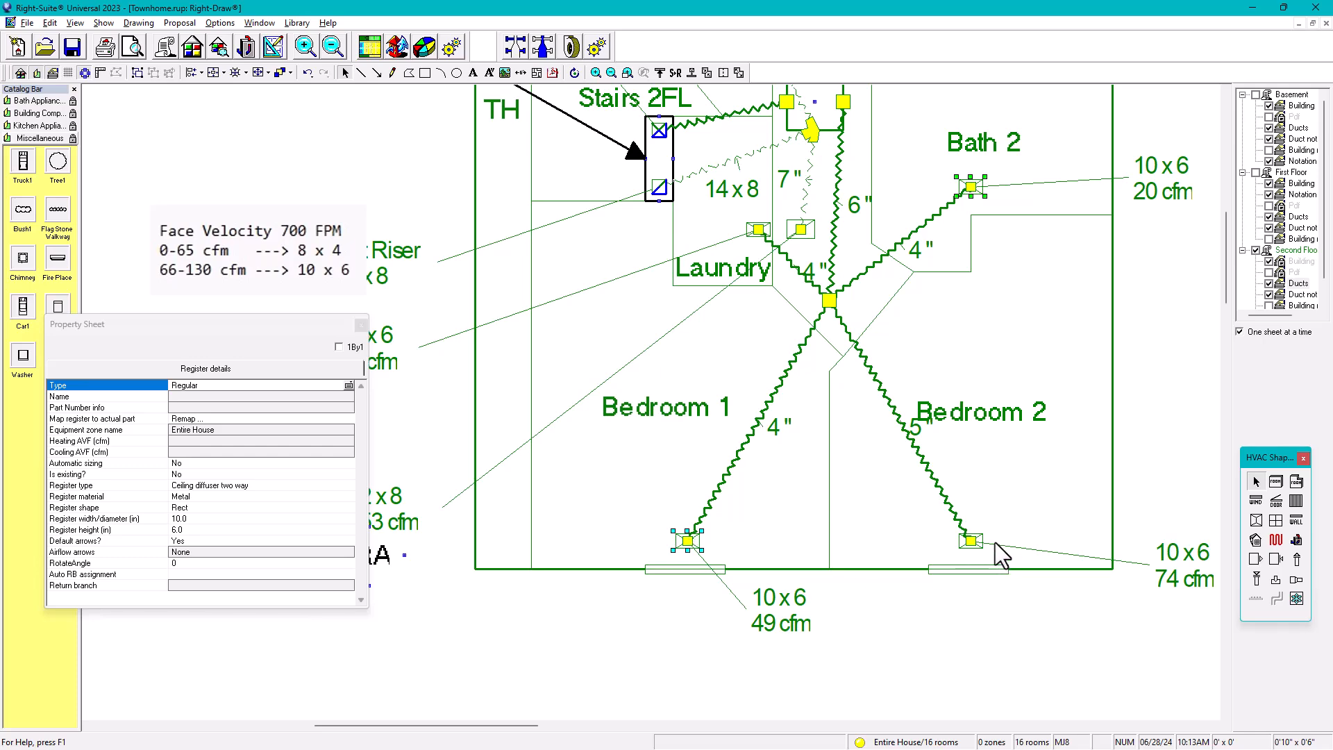
pyautogui.click(815, 623)
pyautogui.scroll(-1, 1007, 371)
pyautogui.moveTo(1017, 363); pyautogui.dragTo(876, 680, button='middle')
pyautogui.scroll(1, 915, 368)
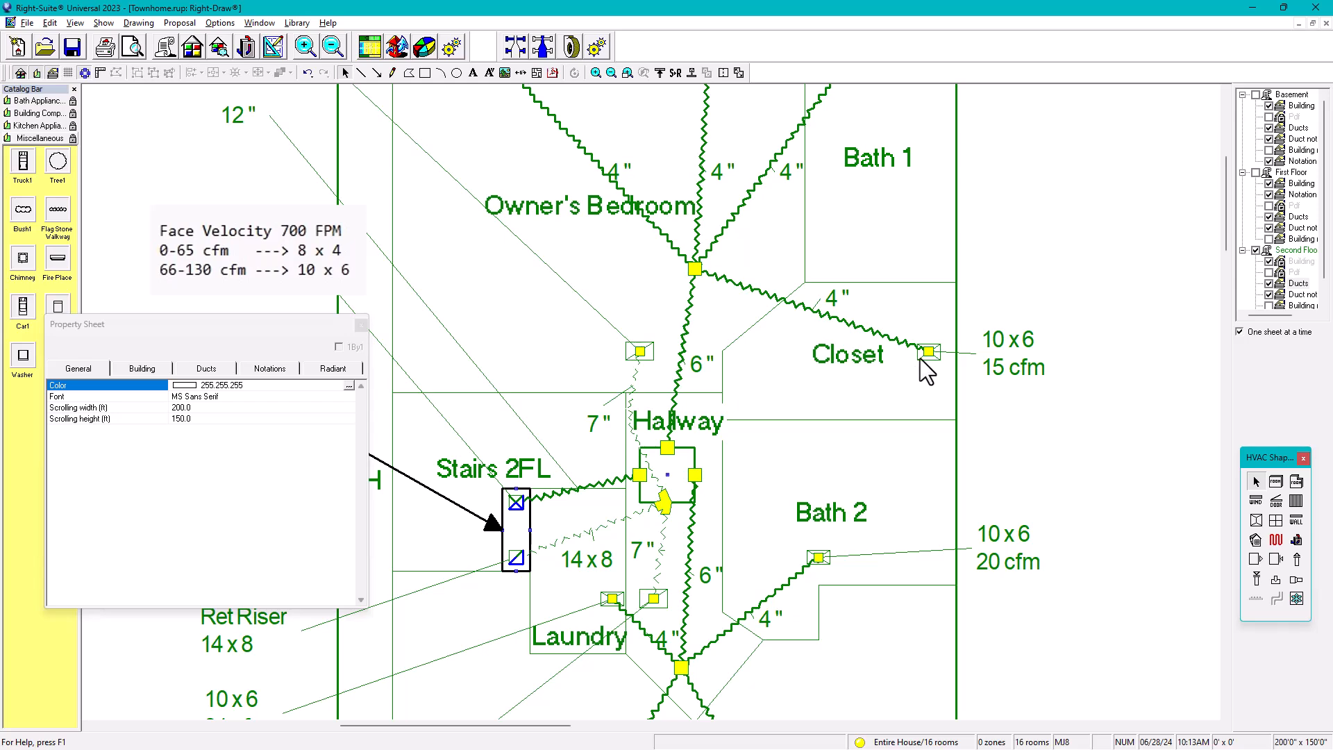
pyautogui.click(917, 367)
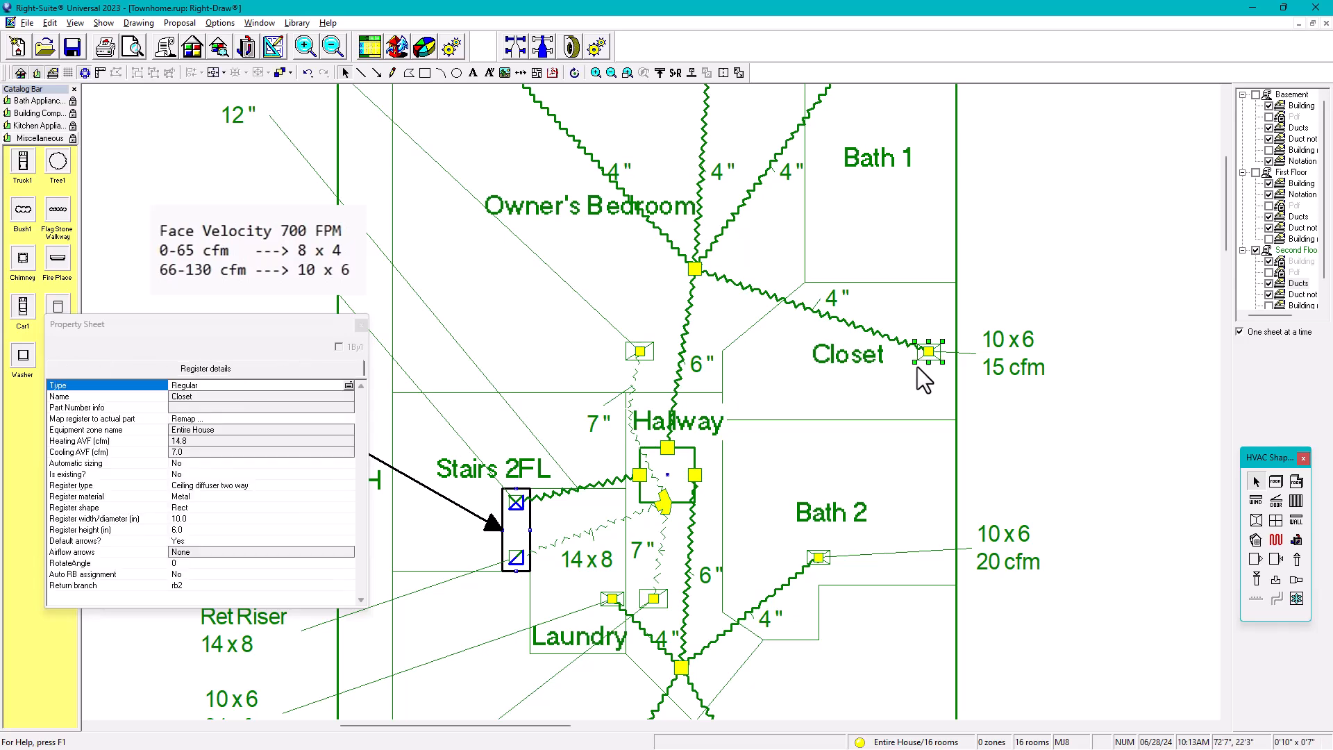
pyautogui.keyDown('shift'); pyautogui.click(820, 558); pyautogui.keyUp('shift')
pyautogui.moveTo(870, 647); pyautogui.dragTo(896, 421, button='middle')
pyautogui.moveTo(889, 506); pyautogui.dragTo(930, 386, button='middle')
pyautogui.scroll(1, 897, 539)
pyautogui.moveTo(897, 559); pyautogui.dragTo(1040, 408, button='middle')
pyautogui.scroll(1, 1030, 412)
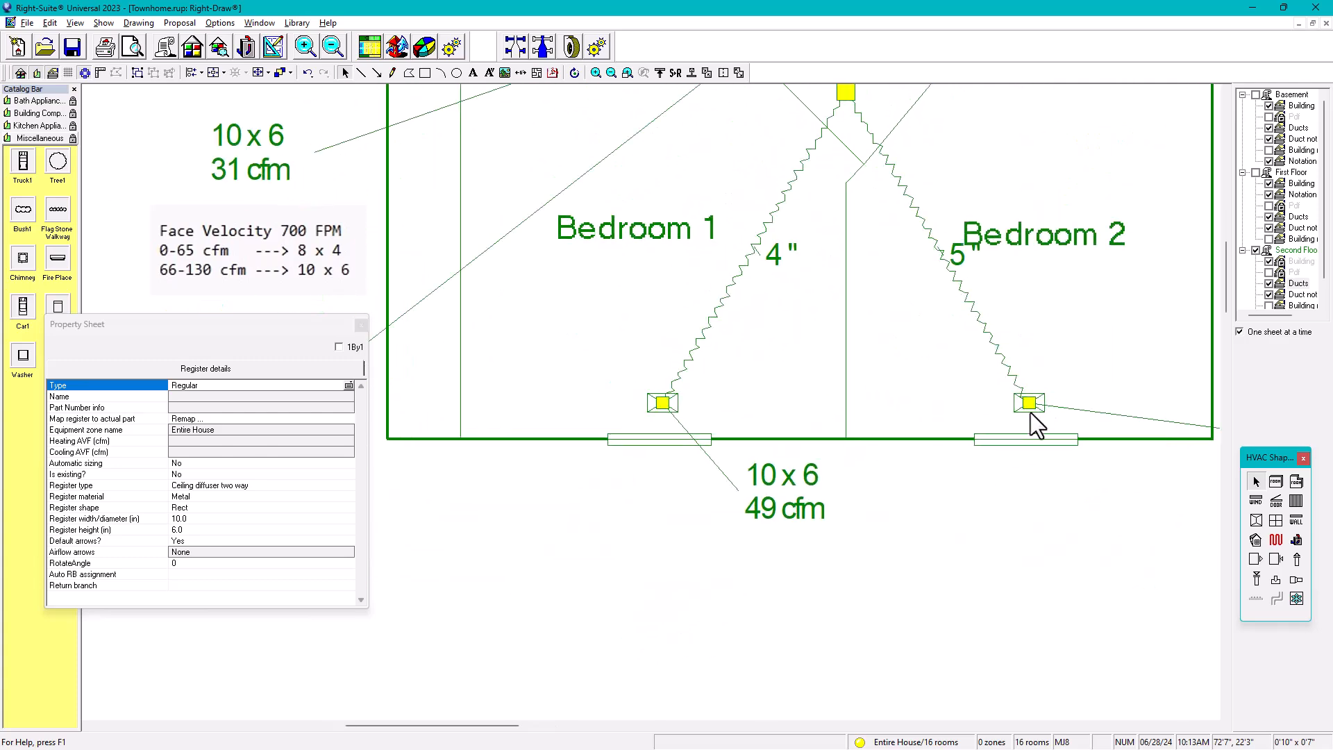
pyautogui.click(1040, 403)
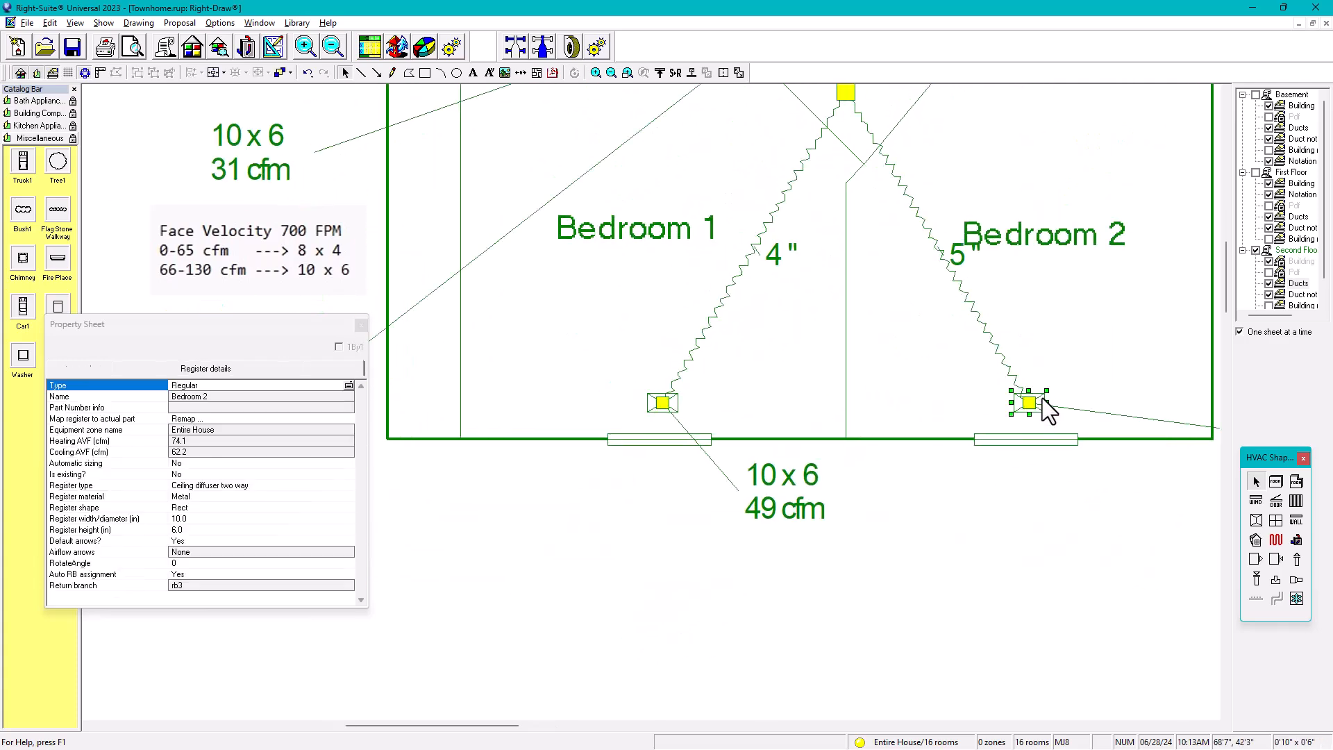
pyautogui.keyDown('shift'); pyautogui.click(661, 403); pyautogui.keyUp('shift')
pyautogui.scroll(-4, 928, 389)
pyautogui.scroll(2, 933, 230)
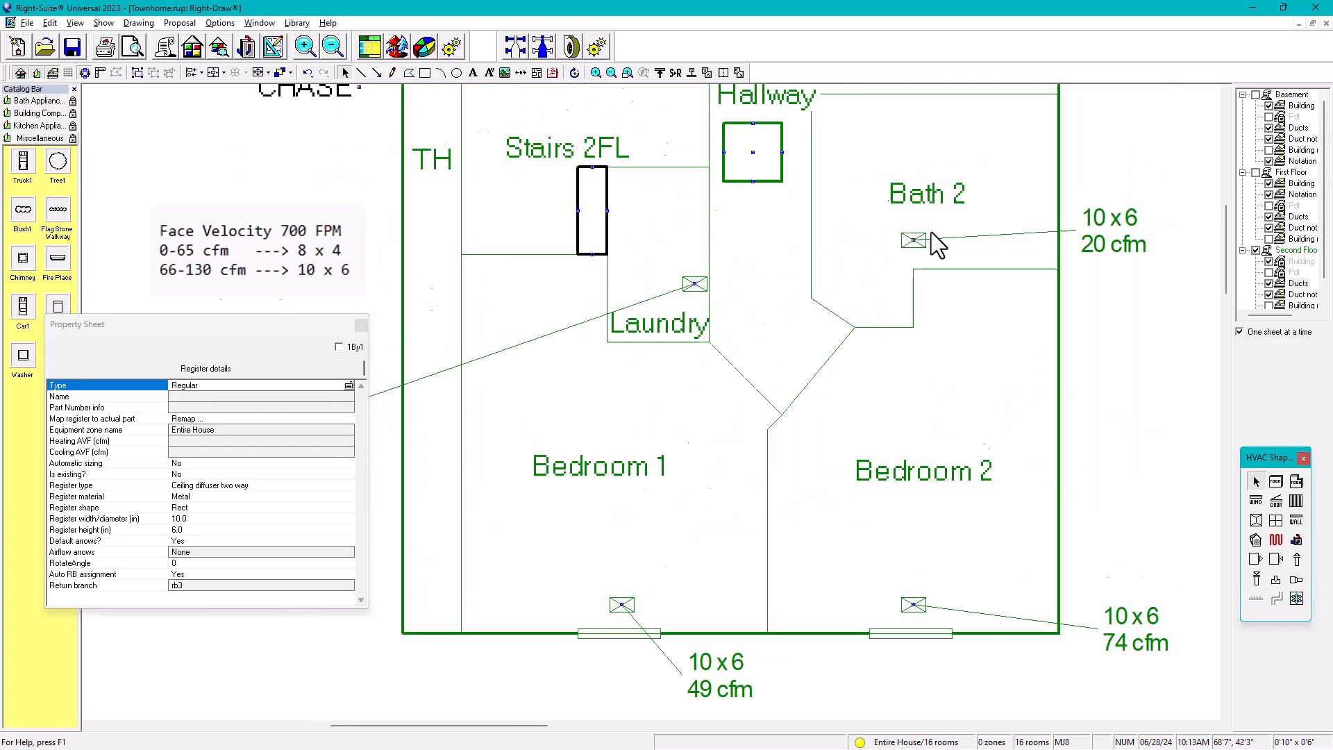
pyautogui.keyDown('shift'); pyautogui.click(911, 241); pyautogui.keyUp('shift')
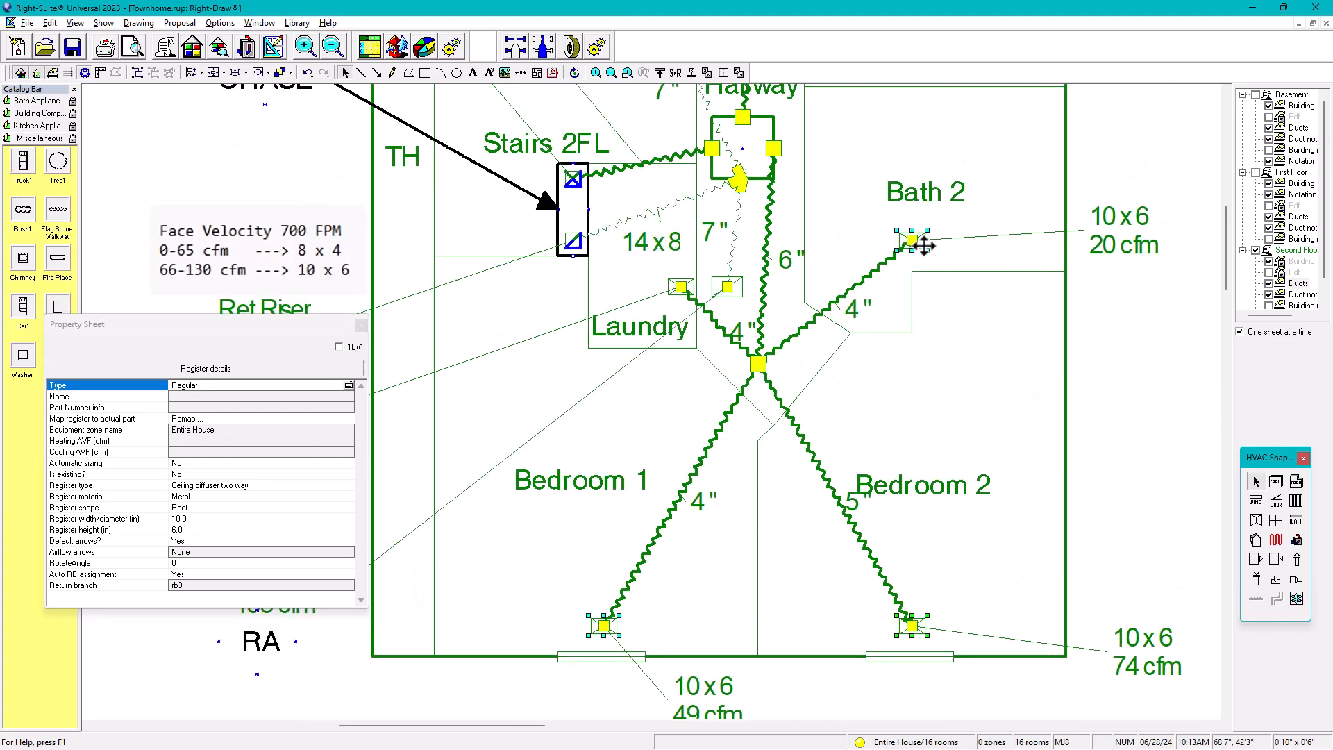
pyautogui.scroll(-2, 937, 284)
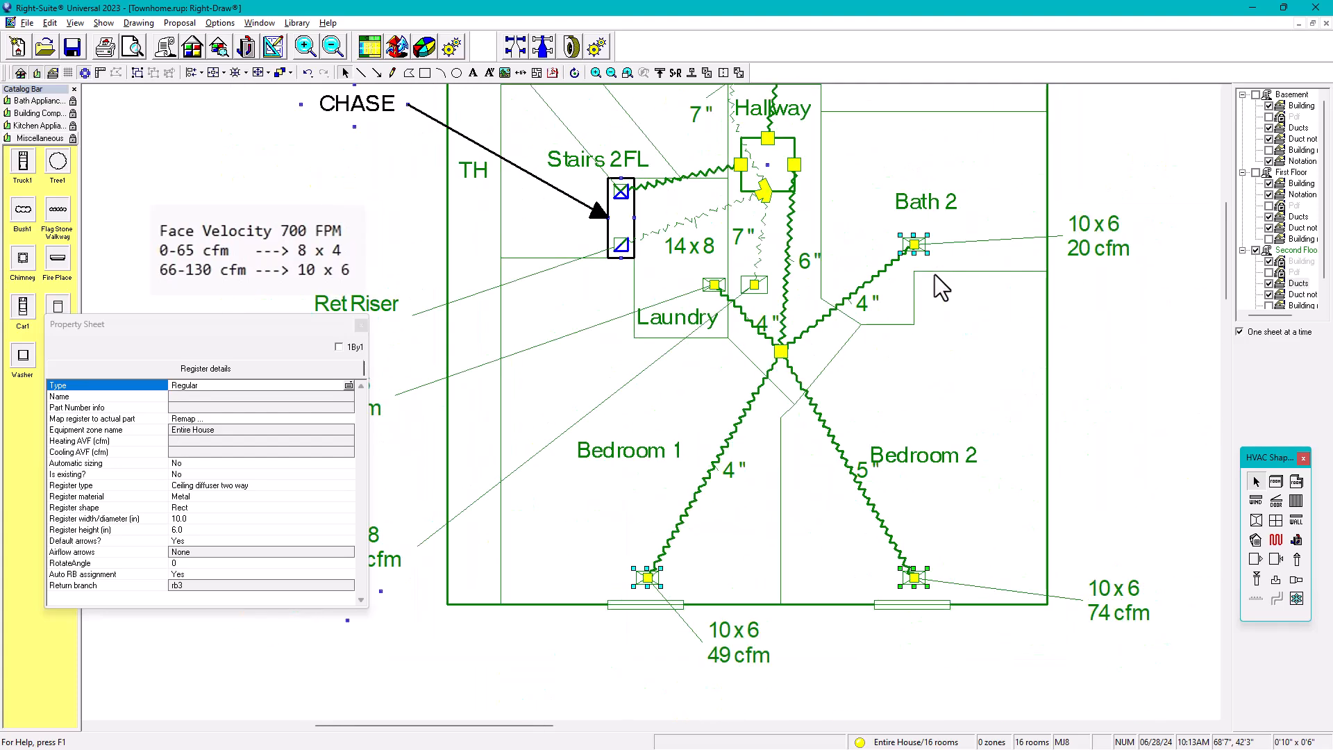
pyautogui.click(198, 521)
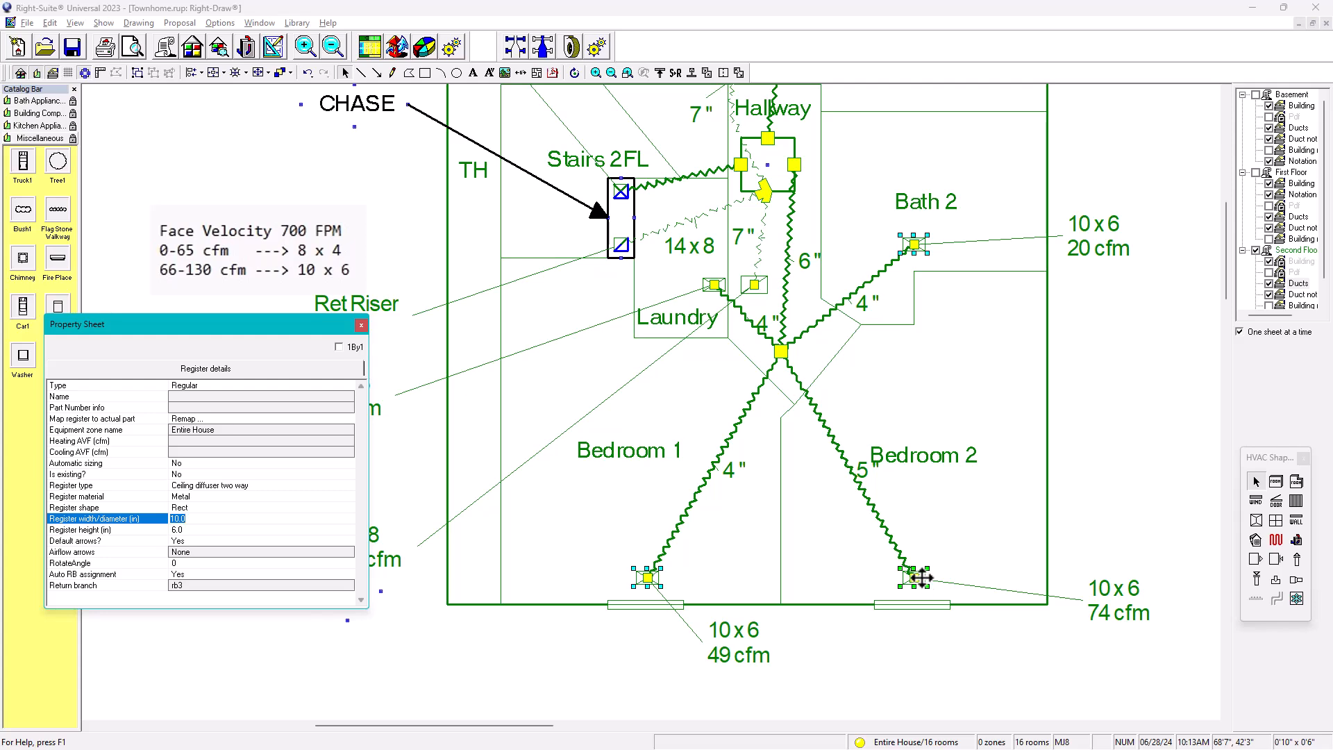
pyautogui.click(1101, 505)
# Set the Closet and Bath 2 registers on the Second Floor to 8 in wide by 4 in high together.
pyautogui.moveTo(931, 259); pyautogui.dragTo(859, 488, button='middle')
pyautogui.scroll(1, 916, 324)
pyautogui.moveTo(996, 264); pyautogui.dragTo(933, 389, button='middle')
pyautogui.scroll(1, 933, 389)
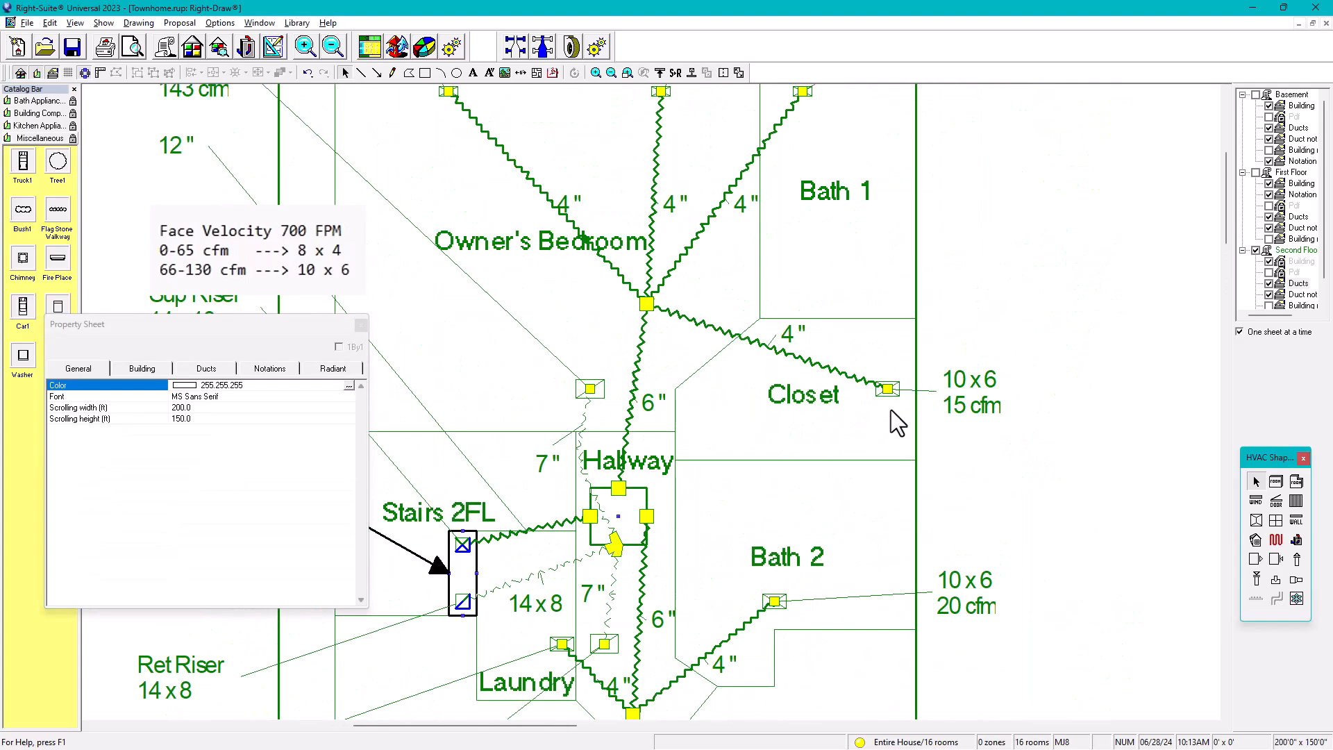
pyautogui.click(886, 385)
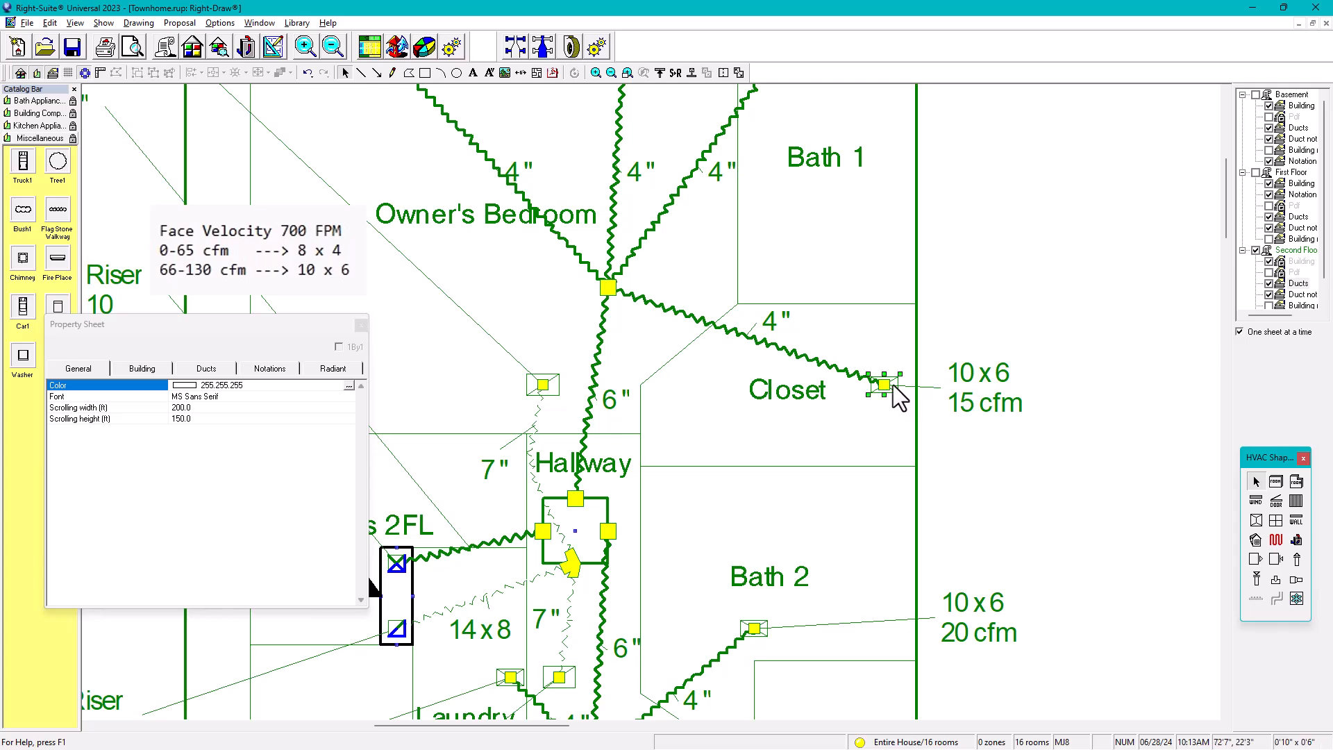
pyautogui.keyDown('shift'); pyautogui.click(763, 625); pyautogui.keyUp('shift')
pyautogui.click(311, 596)
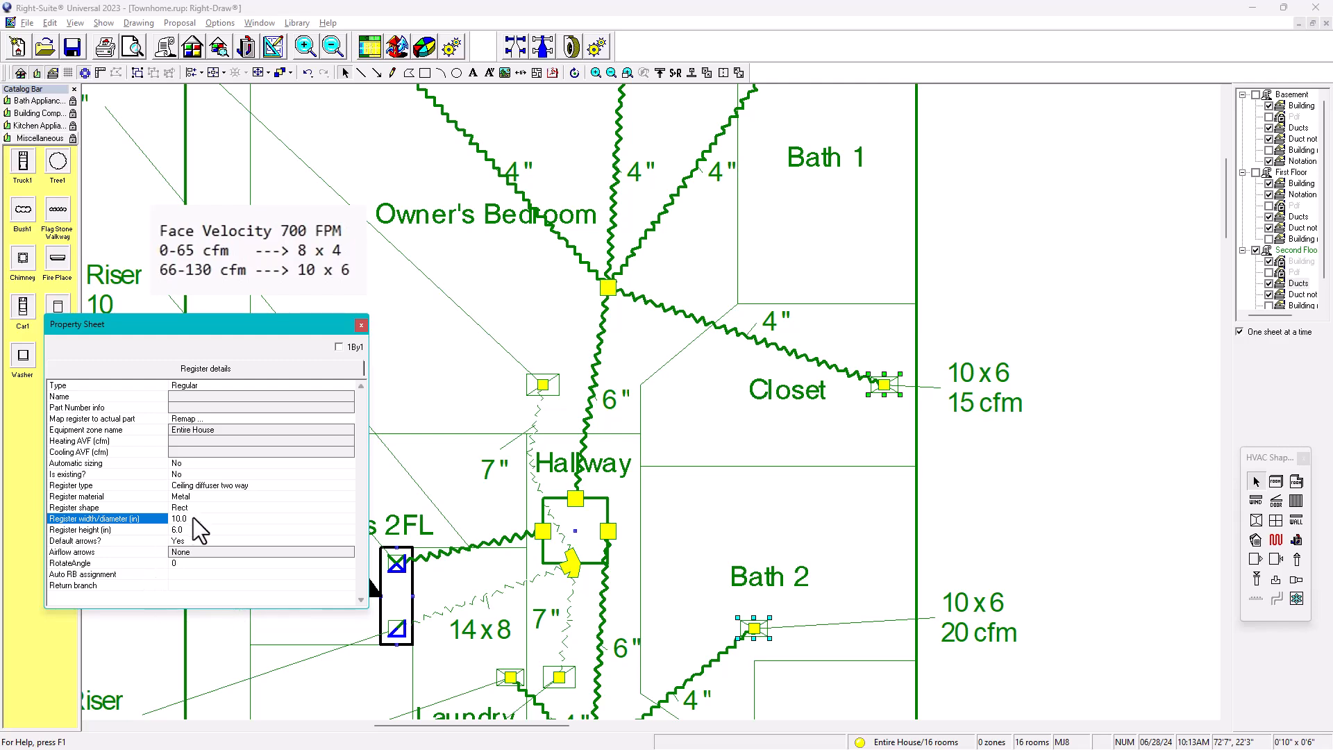
pyautogui.write('8')
pyautogui.click(185, 530)
pyautogui.write('4')
pyautogui.press('Return')
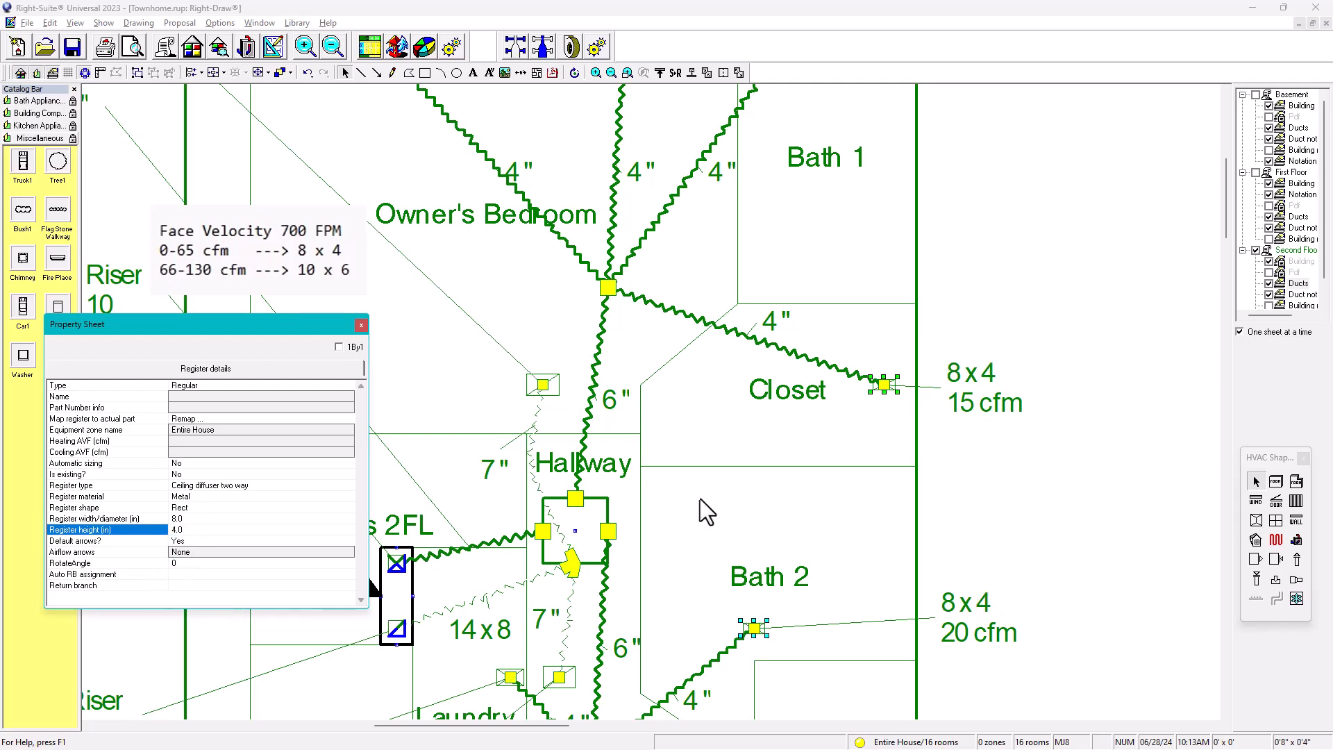
# Set the Bedroom 1 register's width to 8 in and its height to 4 in.
pyautogui.moveTo(941, 593)
pyautogui.mouseDown(button='middle')
pyautogui.moveTo(967, 321)
pyautogui.moveTo(1042, 304)
pyautogui.mouseUp(button='middle')
pyautogui.scroll(-1, 1001, 387)
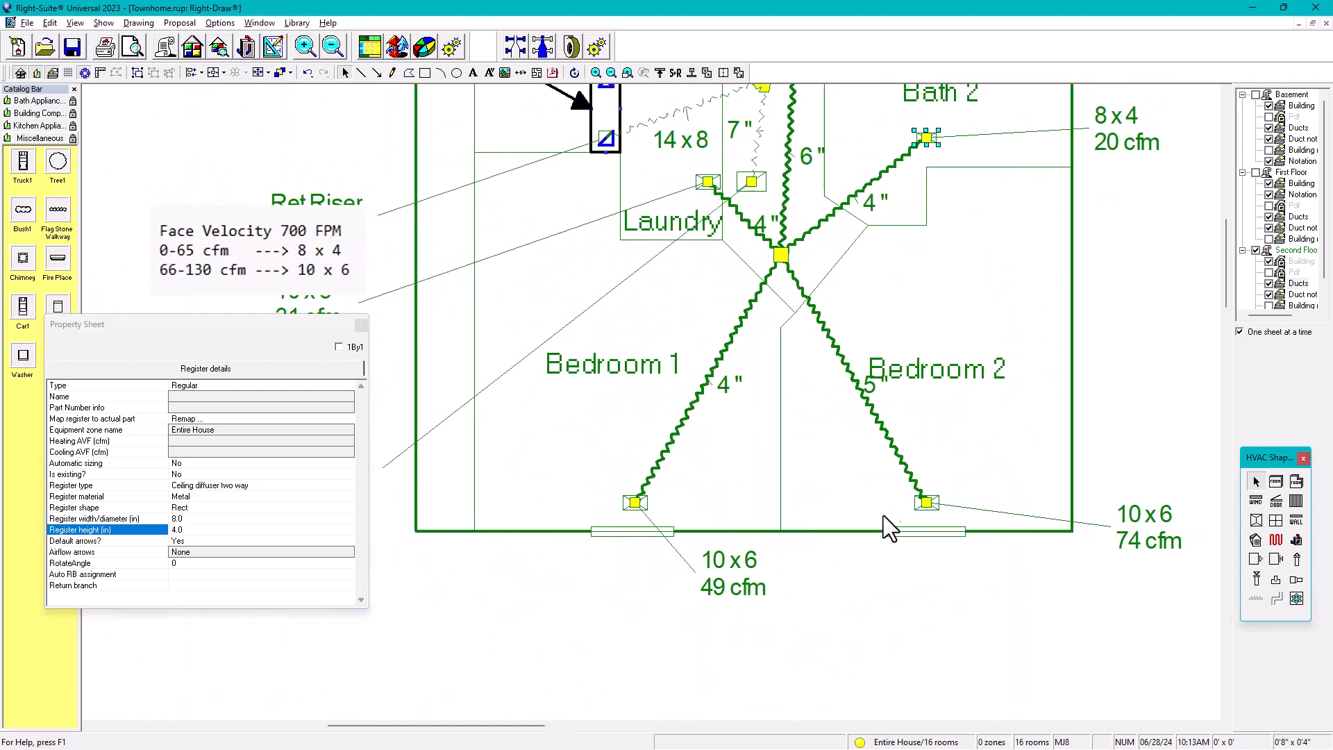
pyautogui.scroll(1, 616, 497)
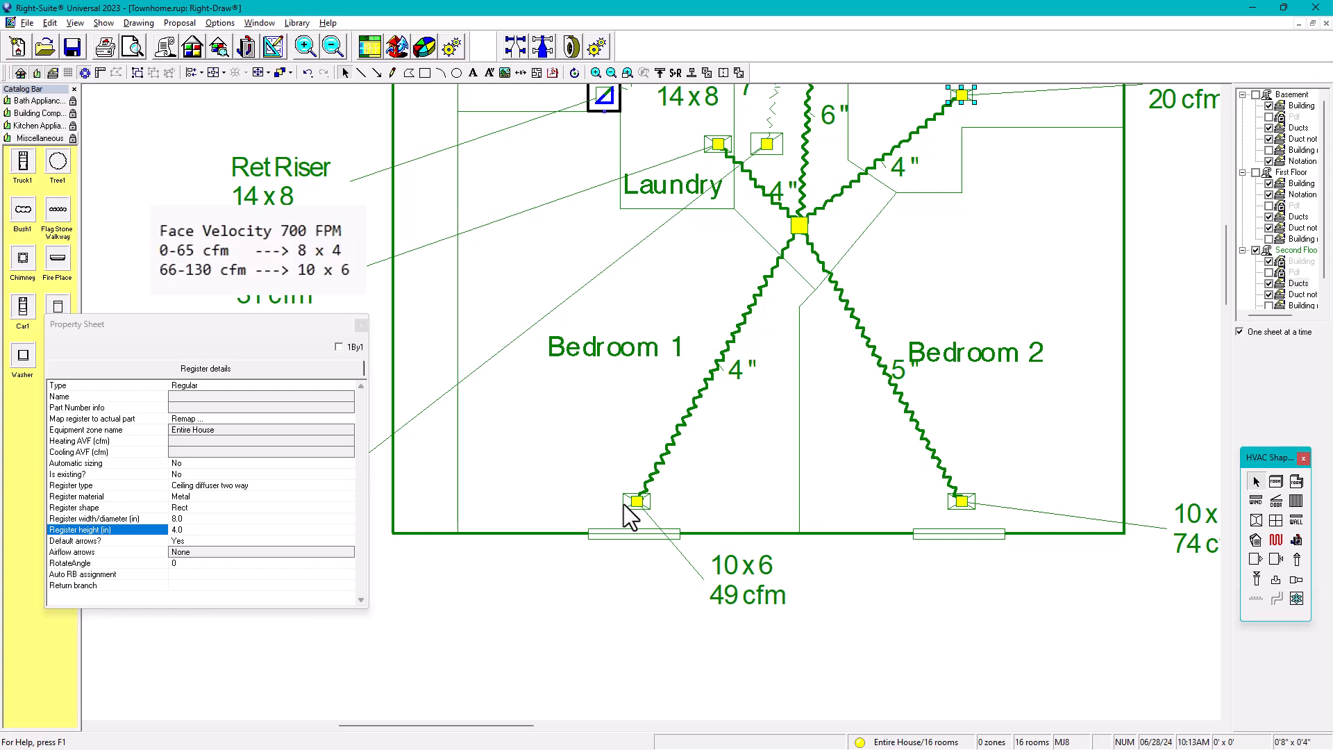
pyautogui.click(629, 503)
pyautogui.click(193, 520)
pyautogui.write('8')
pyautogui.press('Tab')
pyautogui.write('4')
pyautogui.press('Return')
# Set the Laundry register to 8 in wide by 4 in high and close the property sheet.
pyautogui.scroll(-1, 511, 352)
pyautogui.moveTo(511, 352)
pyautogui.mouseDown(button='middle')
pyautogui.moveTo(657, 458)
pyautogui.moveTo(752, 427)
pyautogui.mouseUp(button='middle')
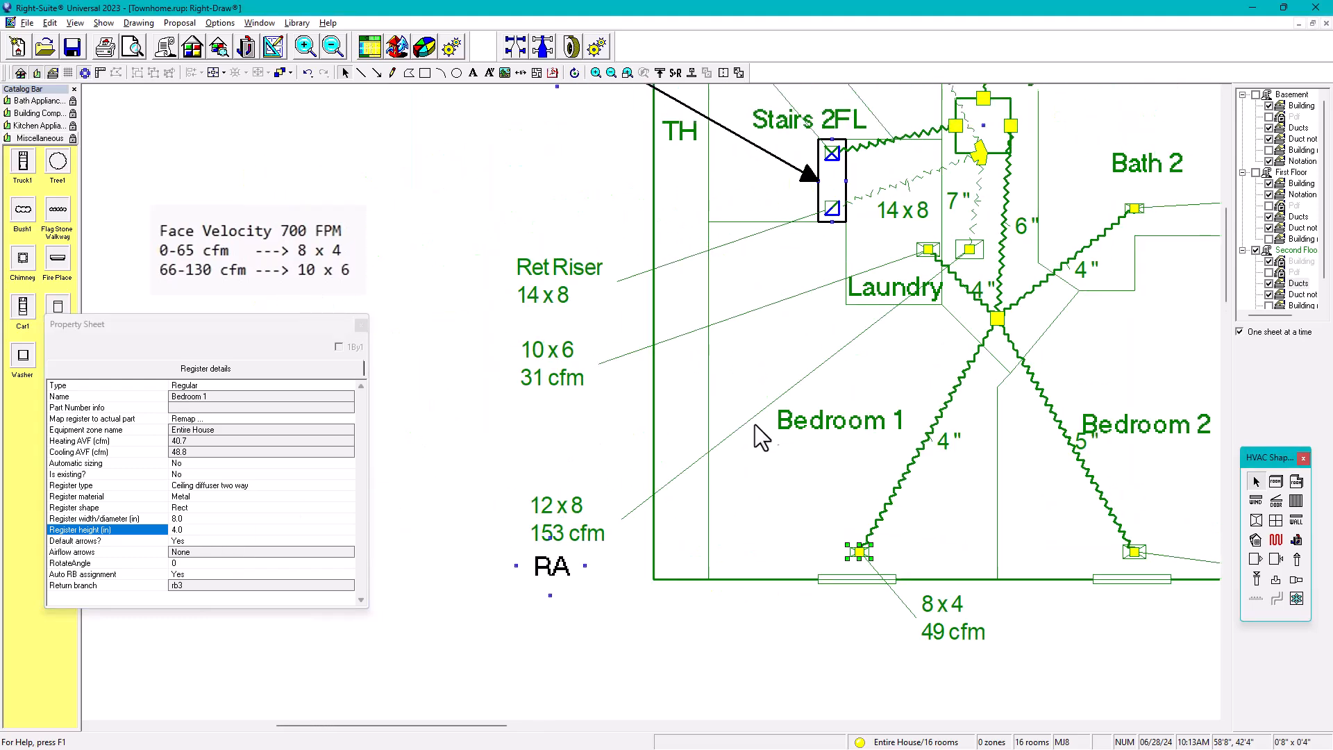
pyautogui.moveTo(890, 338); pyautogui.dragTo(798, 477, button='middle')
pyautogui.scroll(1, 840, 402)
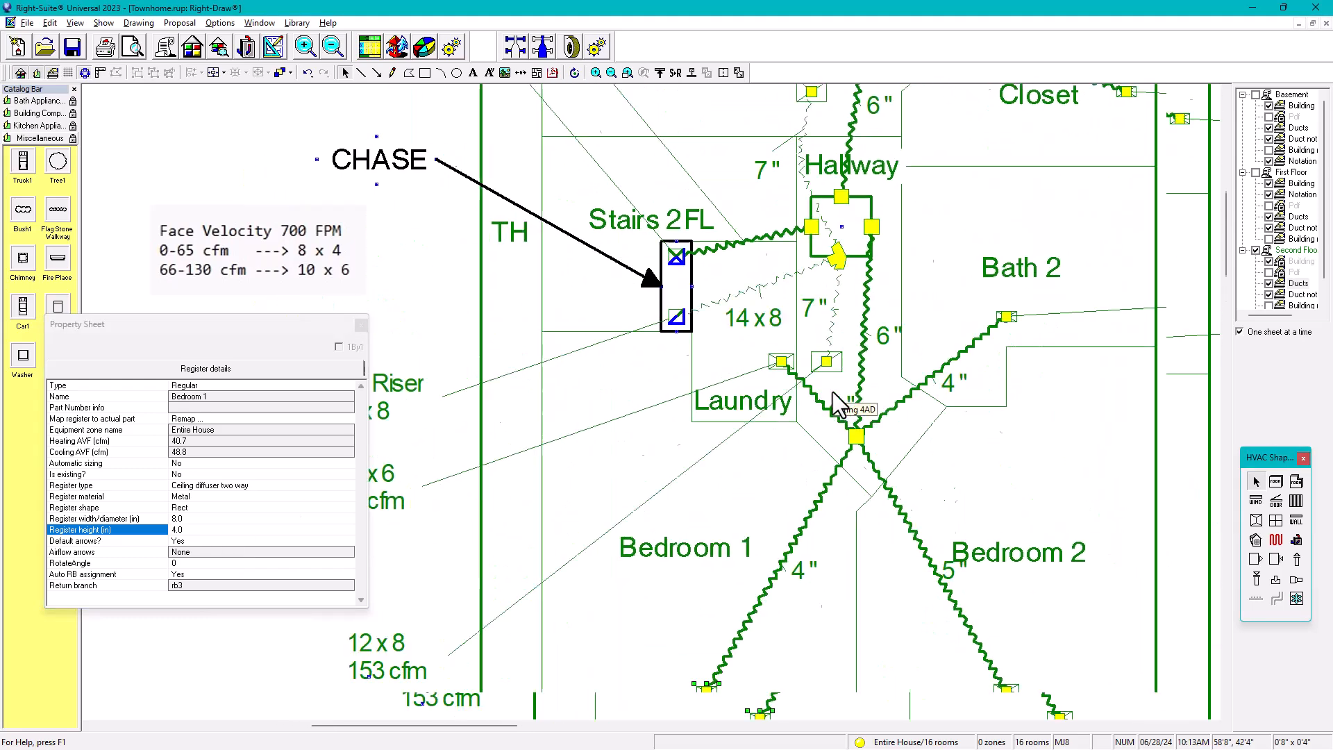
pyautogui.click(836, 389)
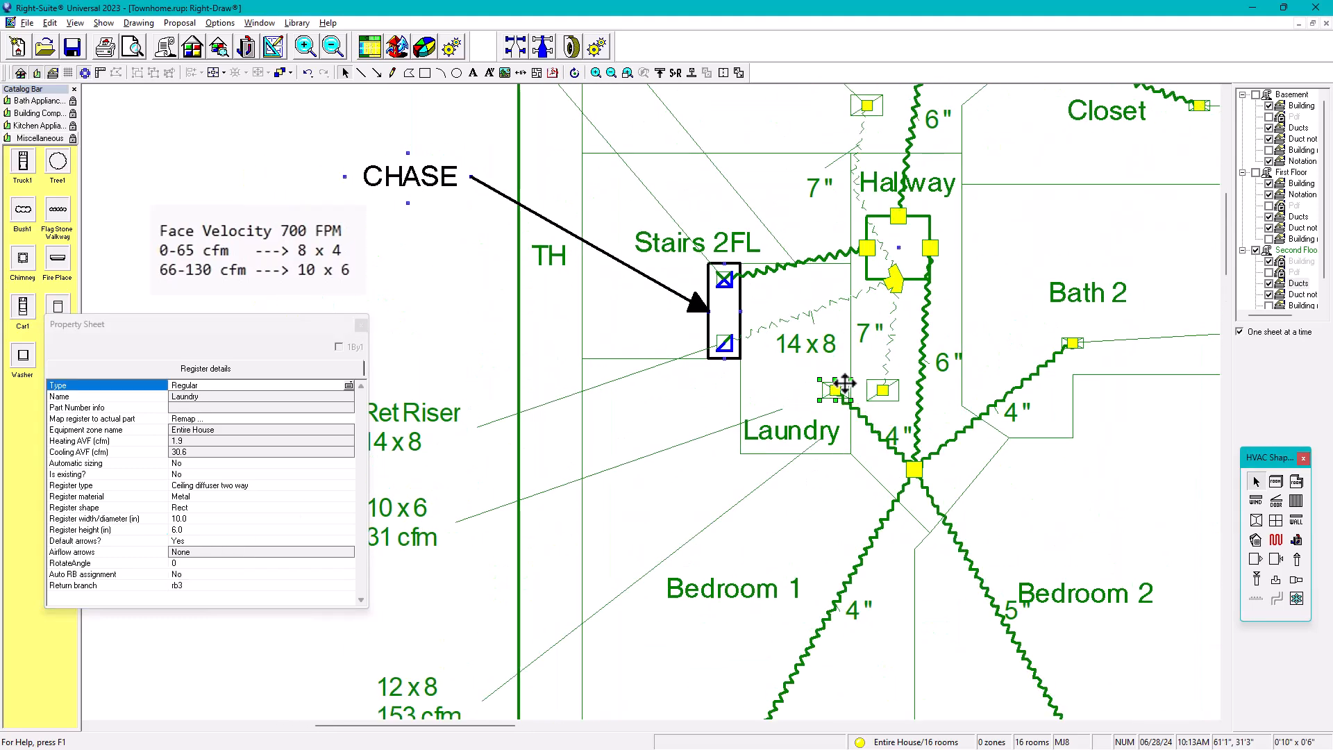
pyautogui.click(180, 518)
pyautogui.write('8')
pyautogui.click(182, 529)
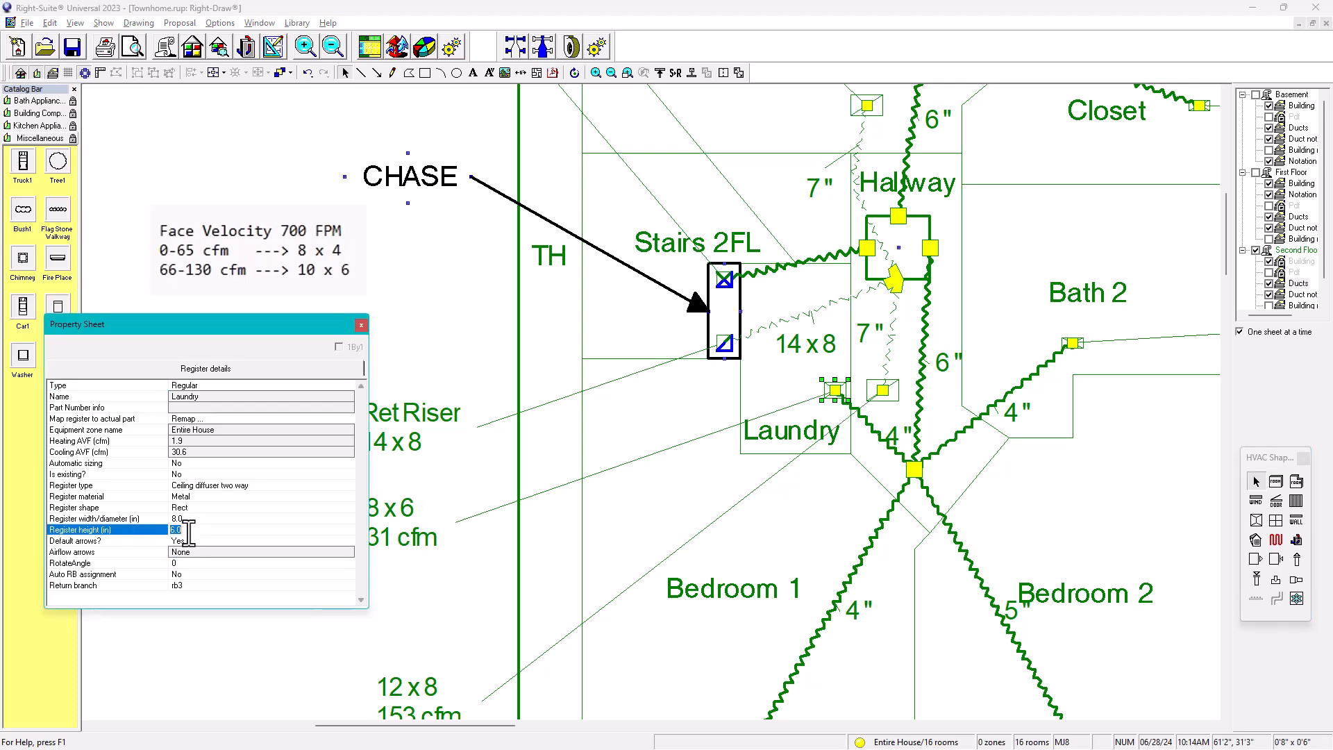
pyautogui.write('4')
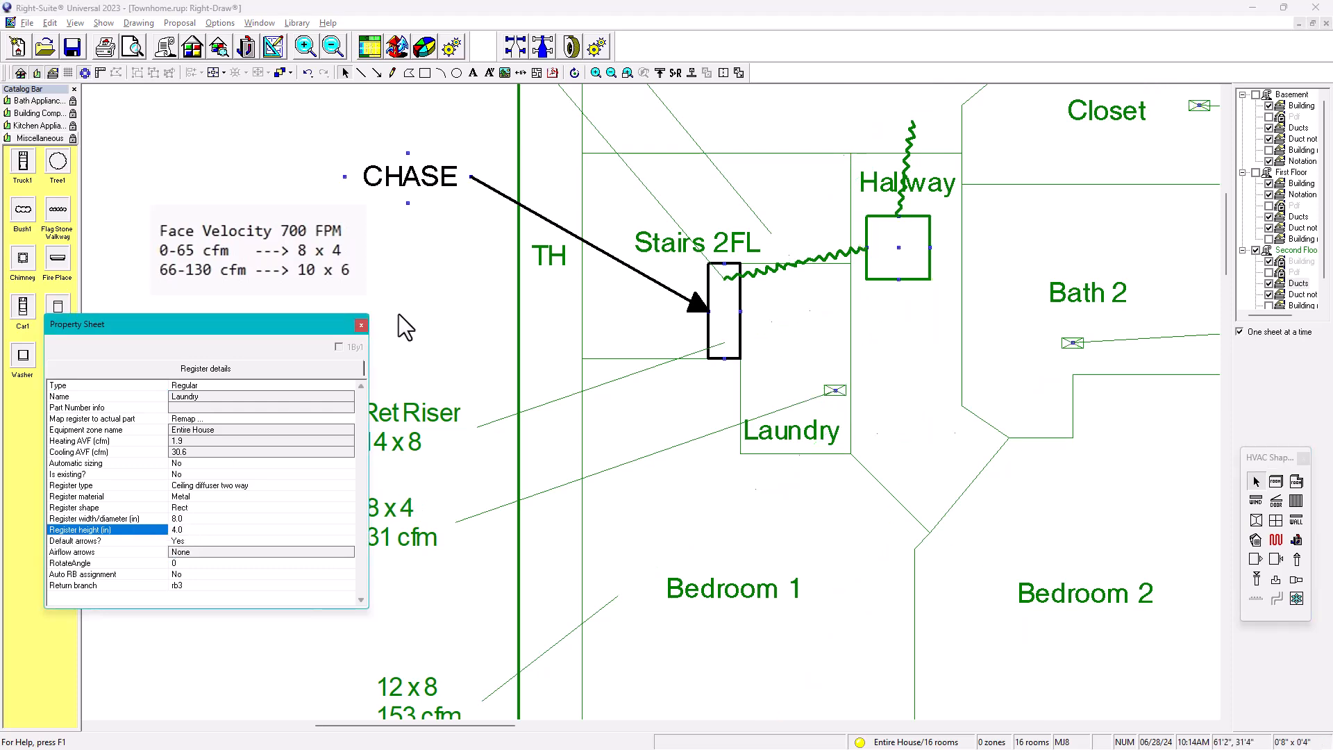
pyautogui.click(361, 325)
# Examine the size and airflow labels of the registers across the Second Floor and clear the selection.
pyautogui.scroll(-1, 900, 375)
pyautogui.moveTo(900, 375); pyautogui.dragTo(882, 324, button='middle')
pyautogui.scroll(-1, 868, 387)
pyautogui.moveTo(868, 382); pyautogui.dragTo(849, 432, button='middle')
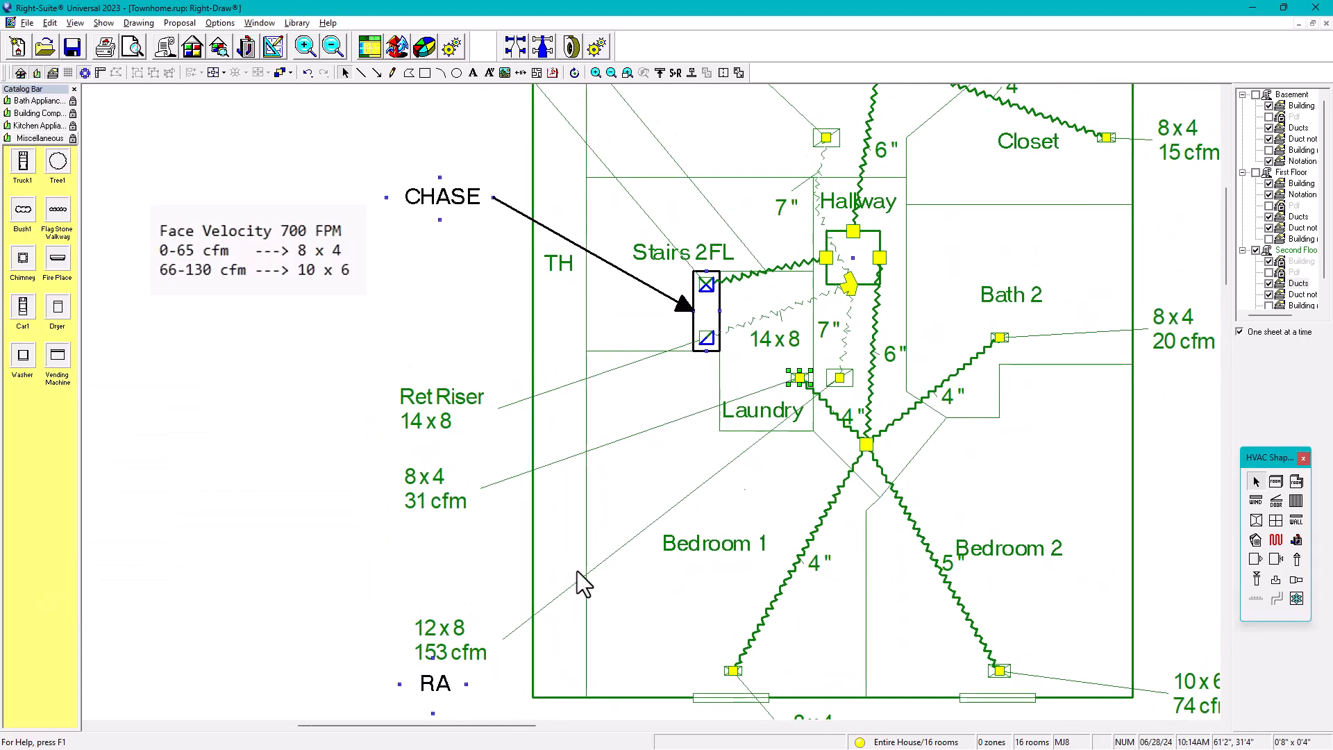
pyautogui.scroll(-2, 847, 390)
pyautogui.scroll(-2, 834, 321)
pyautogui.moveTo(842, 302); pyautogui.dragTo(800, 462, button='middle')
pyautogui.moveTo(796, 342); pyautogui.dragTo(724, 462, button='middle')
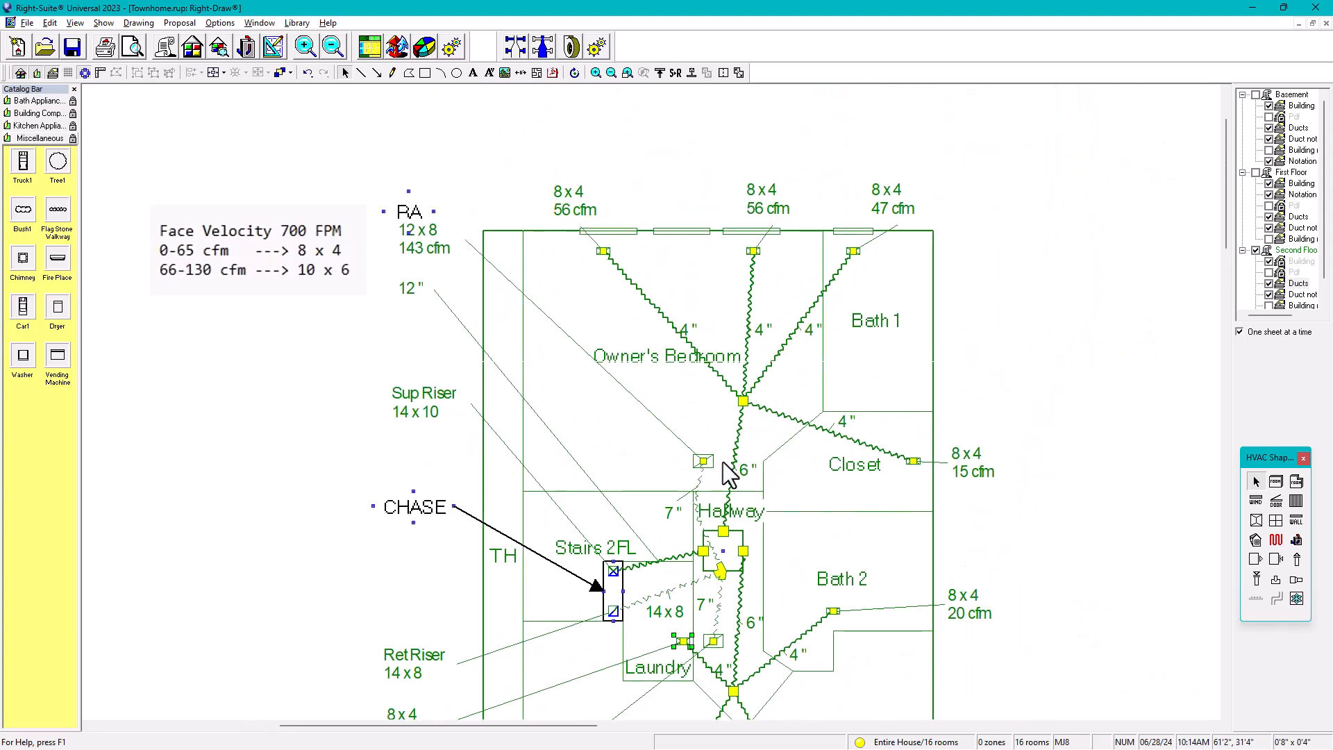
pyautogui.moveTo(997, 498); pyautogui.dragTo(970, 443, button='middle')
pyautogui.click(996, 398)
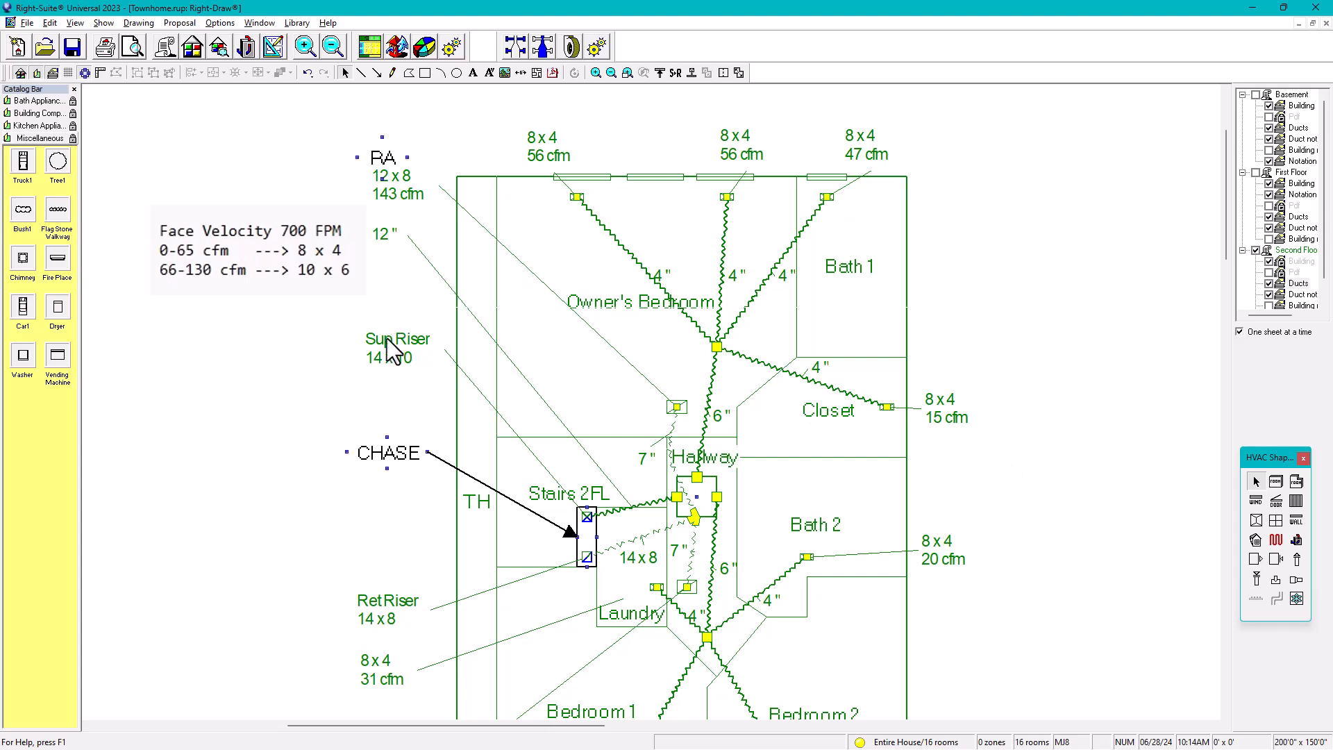
# Review the Split ASHP, Elec strip and Perf data of the Entire House equipment, then close it.
pyautogui.click(247, 48)
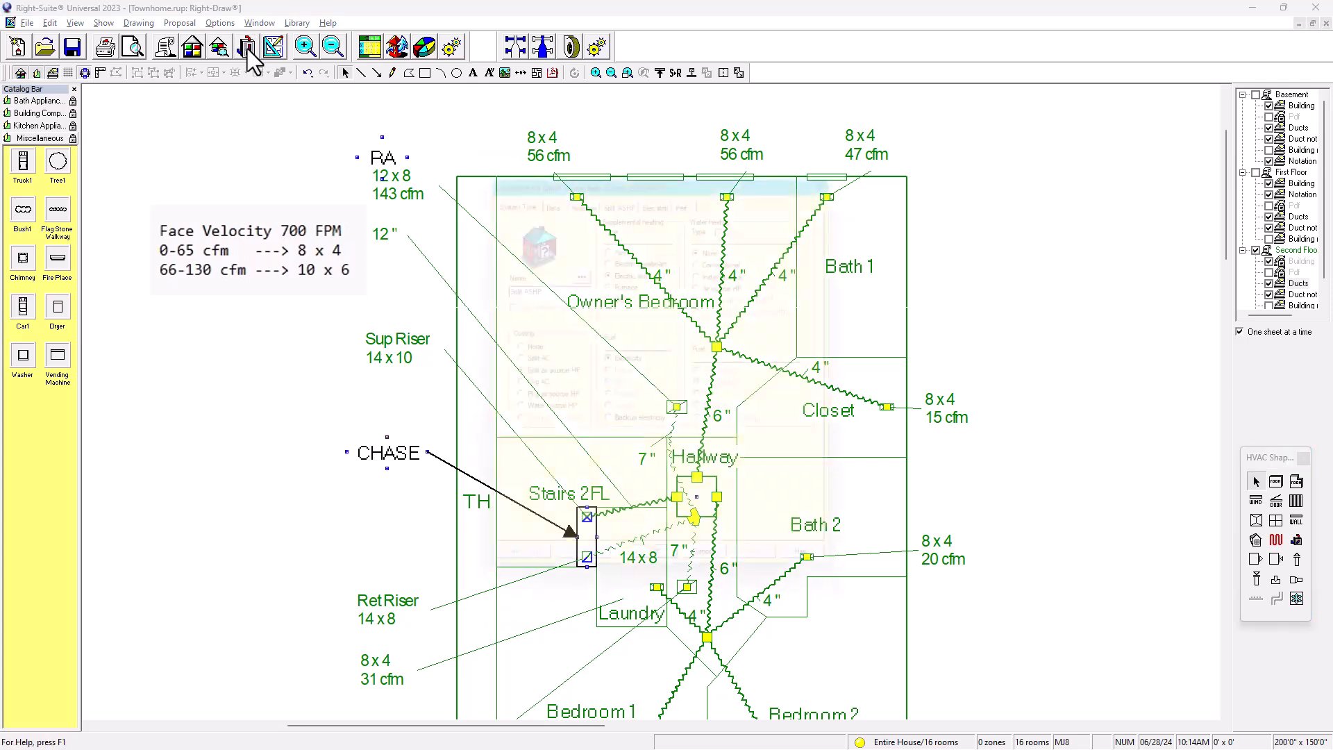
pyautogui.click(630, 188)
pyautogui.click(660, 186)
pyautogui.click(690, 188)
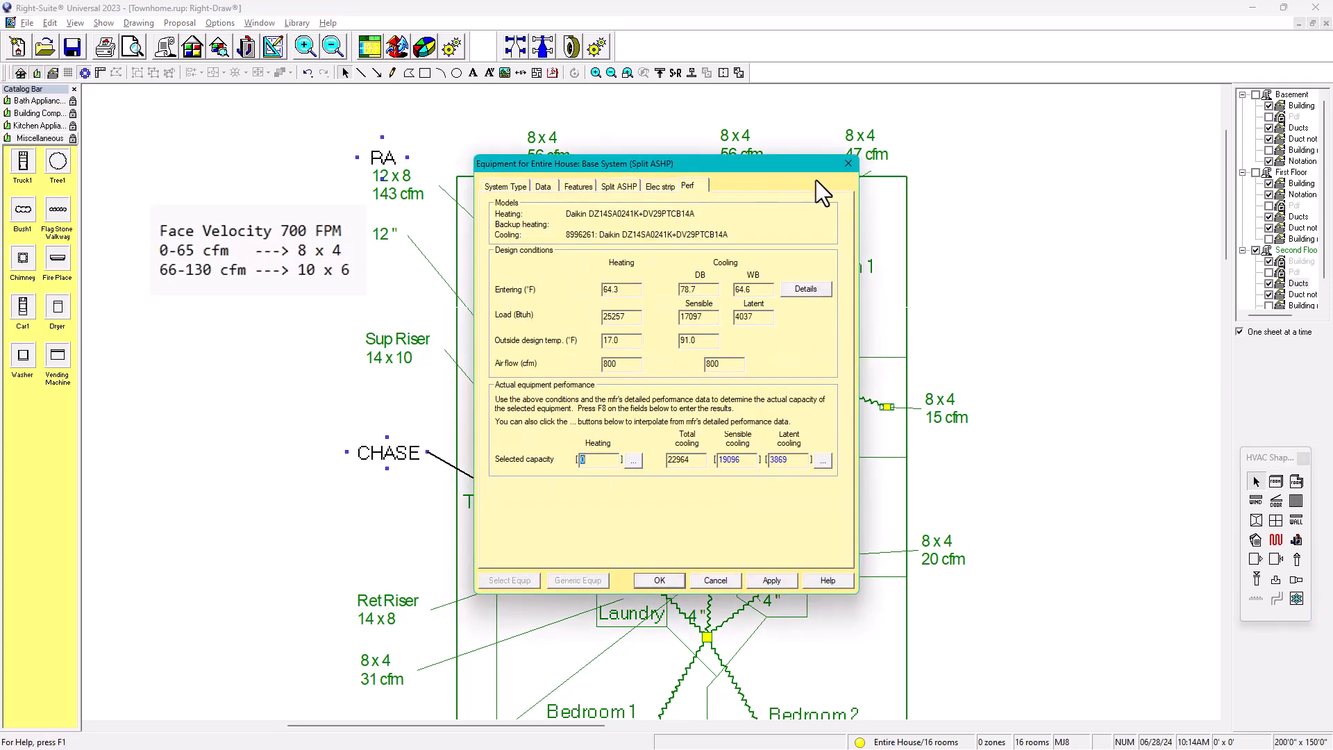
pyautogui.click(848, 163)
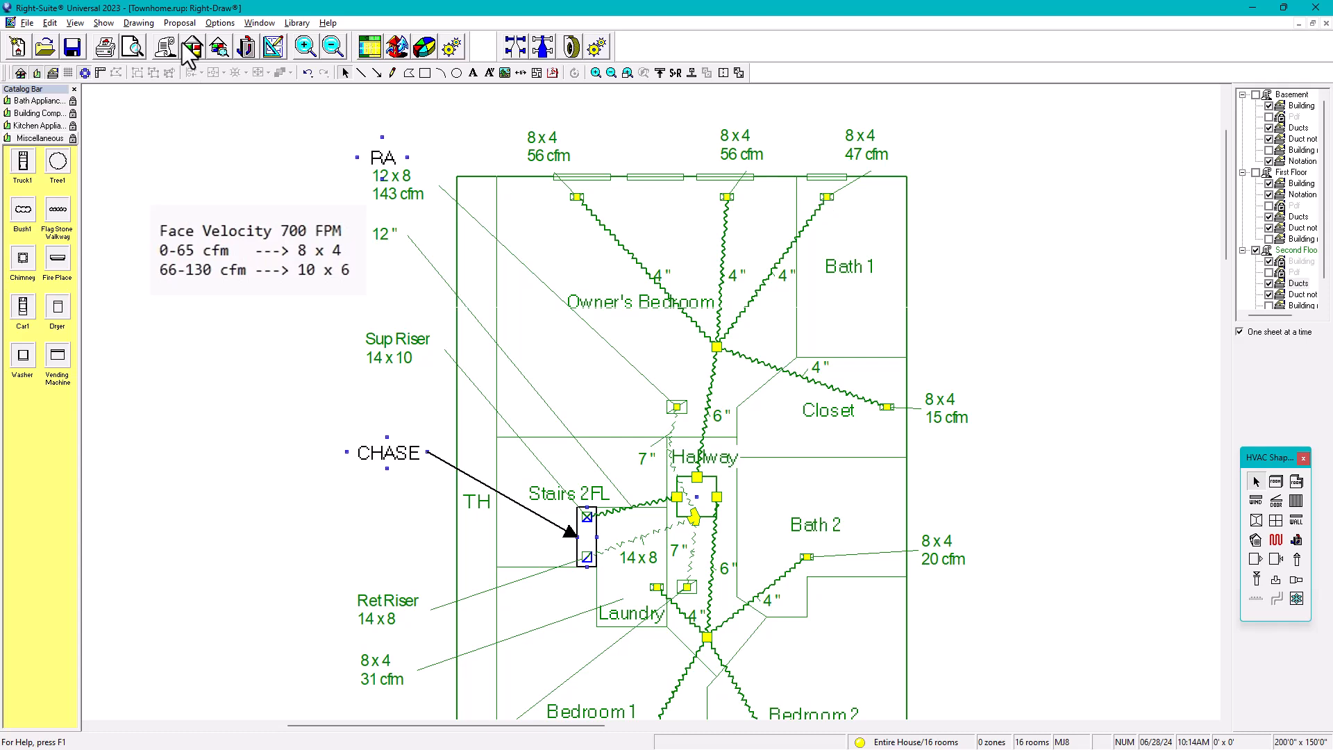
# Review the Entire House static pressure worksheet and zone information, returning to the drawing after each.
pyautogui.moveTo(501, 53); pyautogui.dragTo(476, 51)
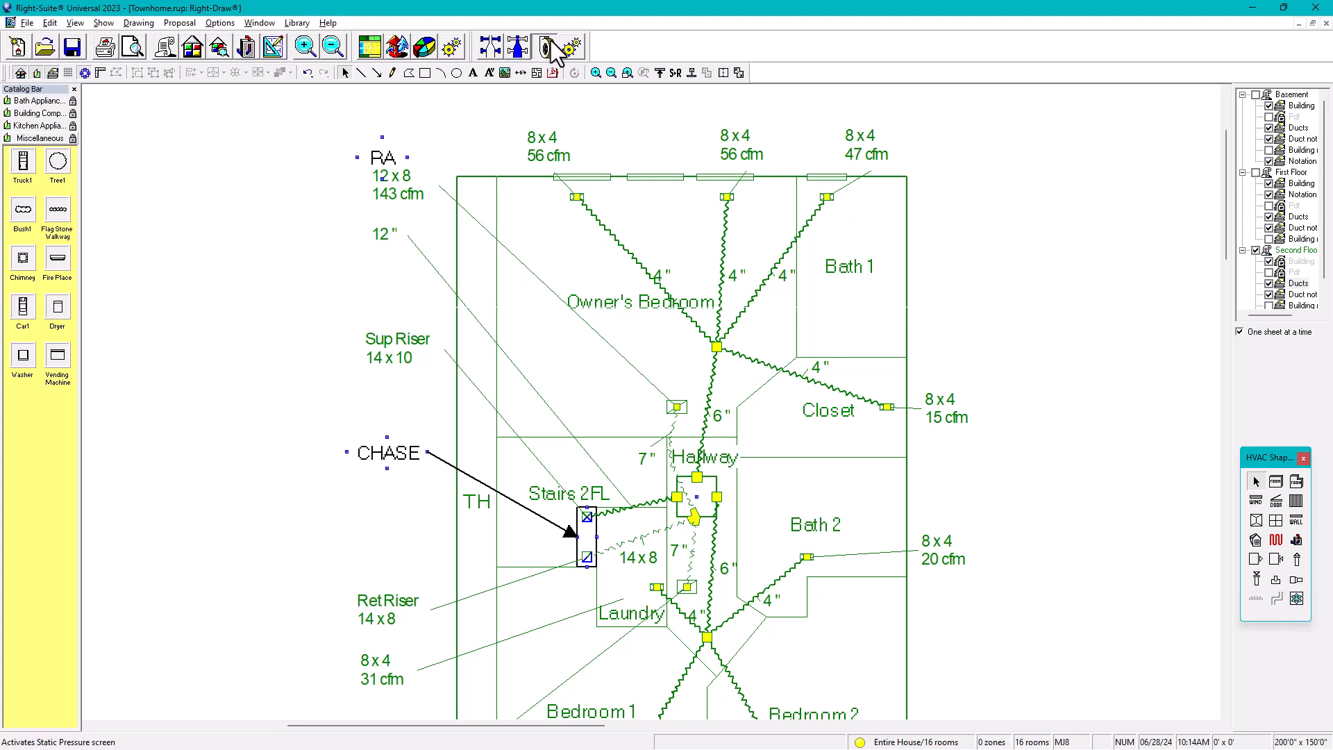
pyautogui.click(553, 48)
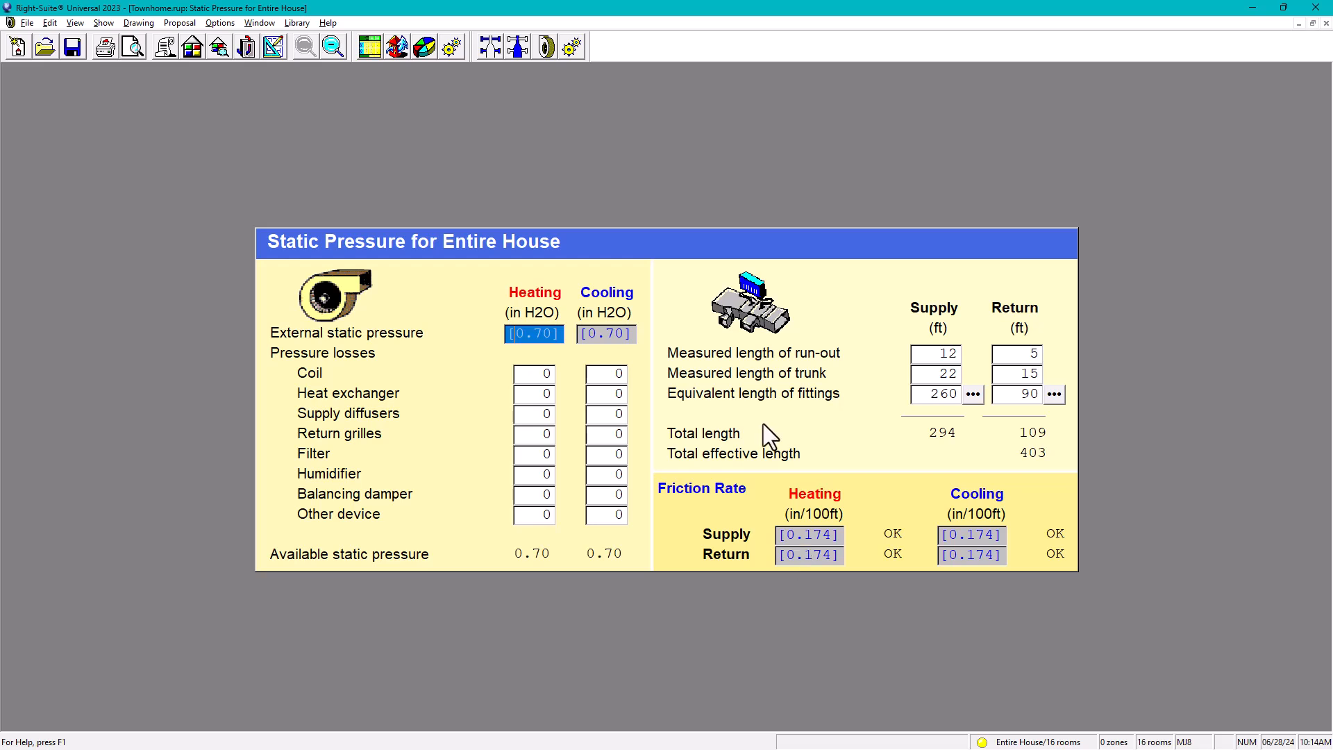
pyautogui.click(267, 50)
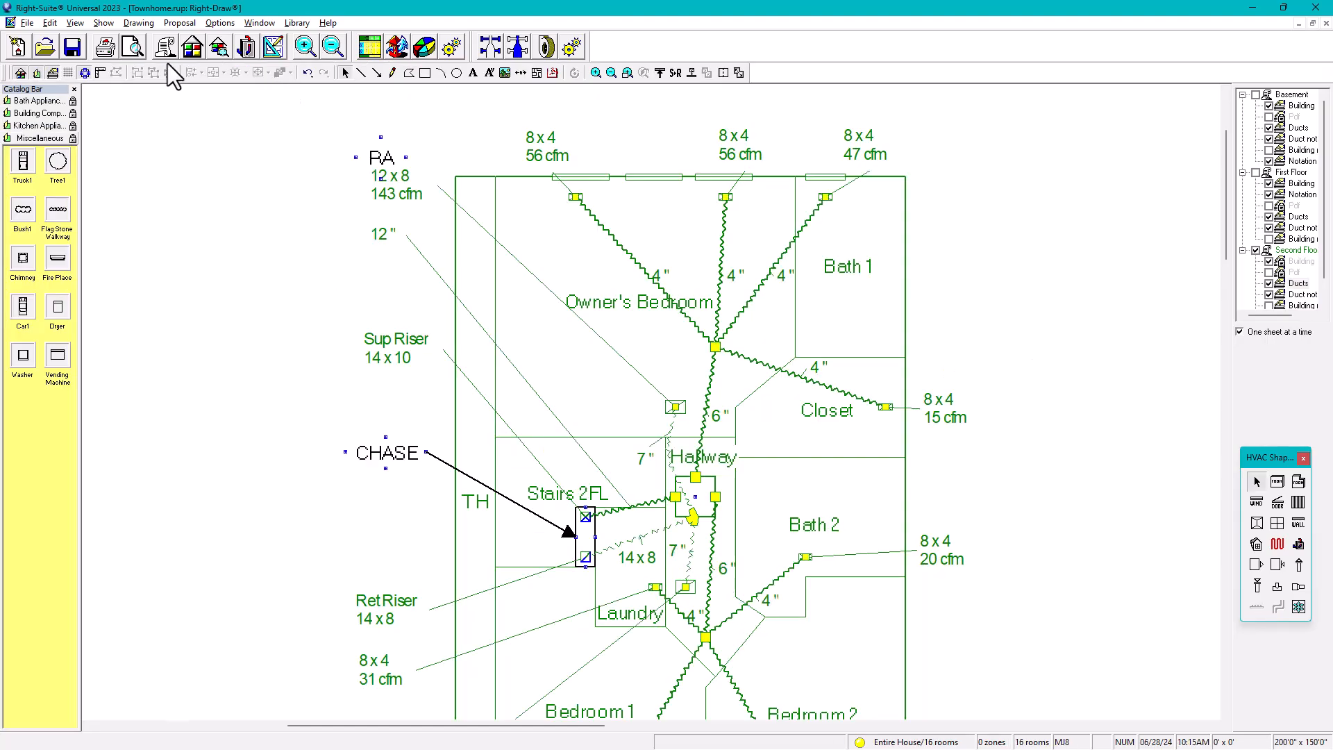
pyautogui.click(216, 46)
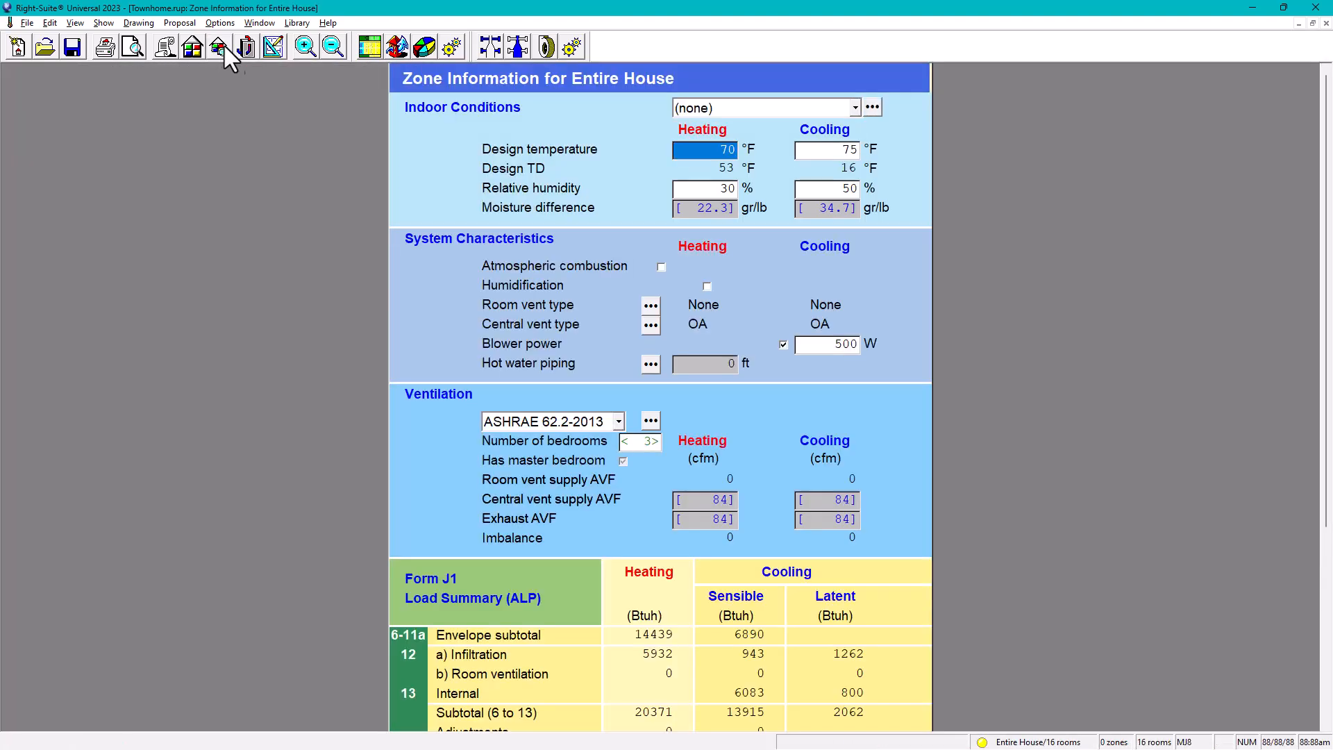
pyautogui.click(274, 46)
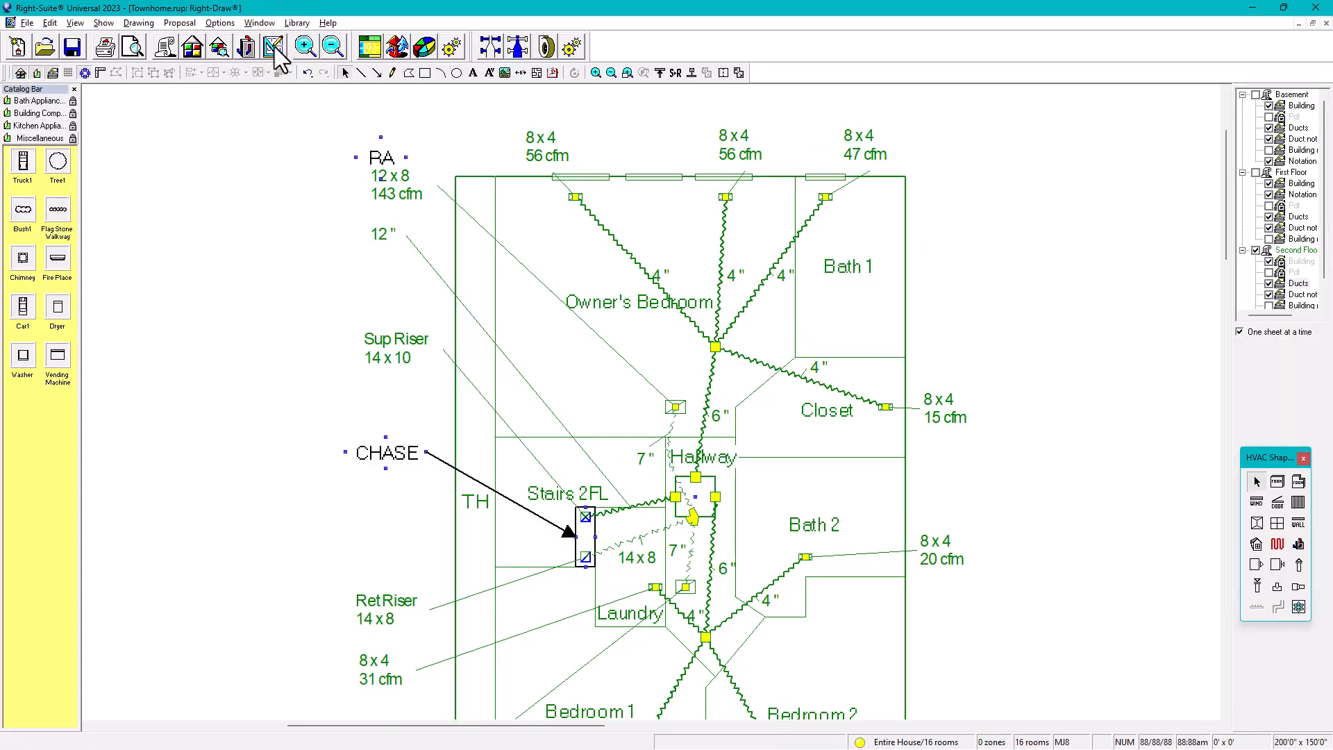
# Open the Multizone Tree and move it clear of the Second Floor plan.
pyautogui.click(193, 48)
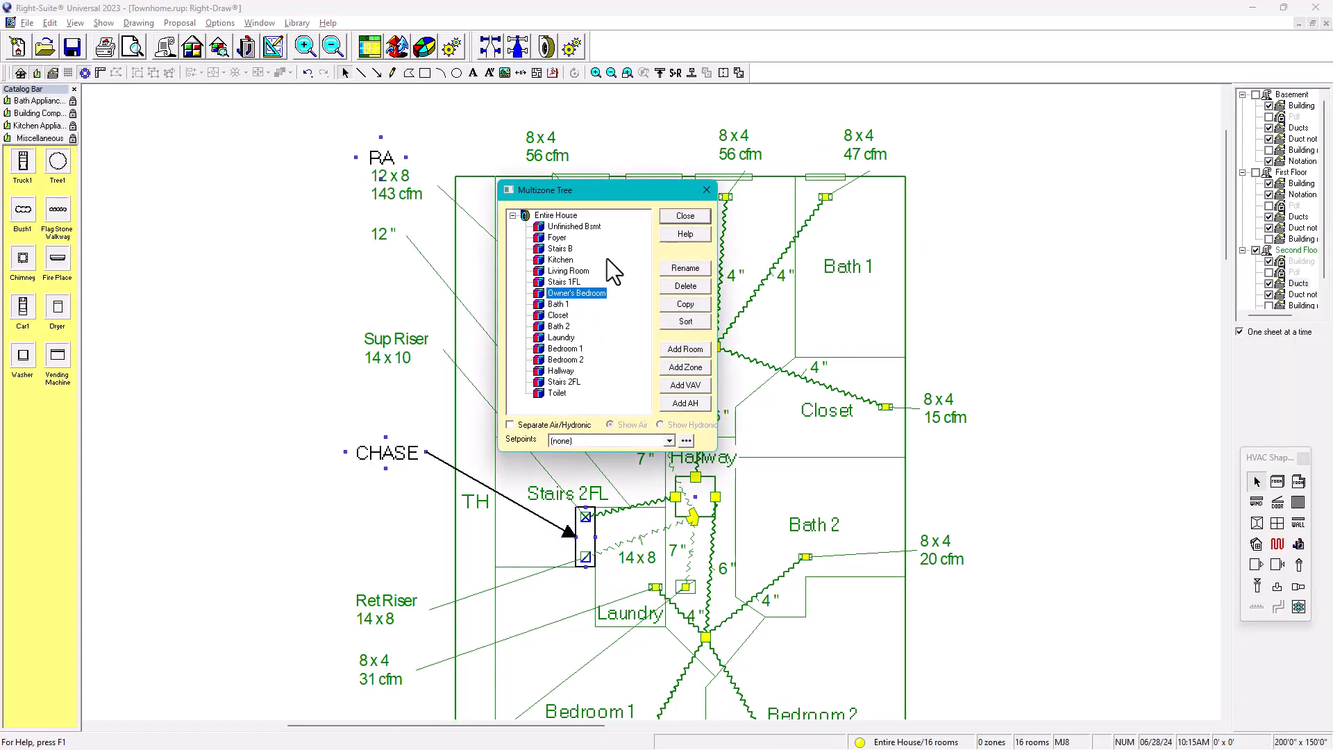
pyautogui.moveTo(561, 190)
pyautogui.mouseDown()
pyautogui.moveTo(227, 186)
pyautogui.moveTo(209, 157)
pyautogui.mouseUp()
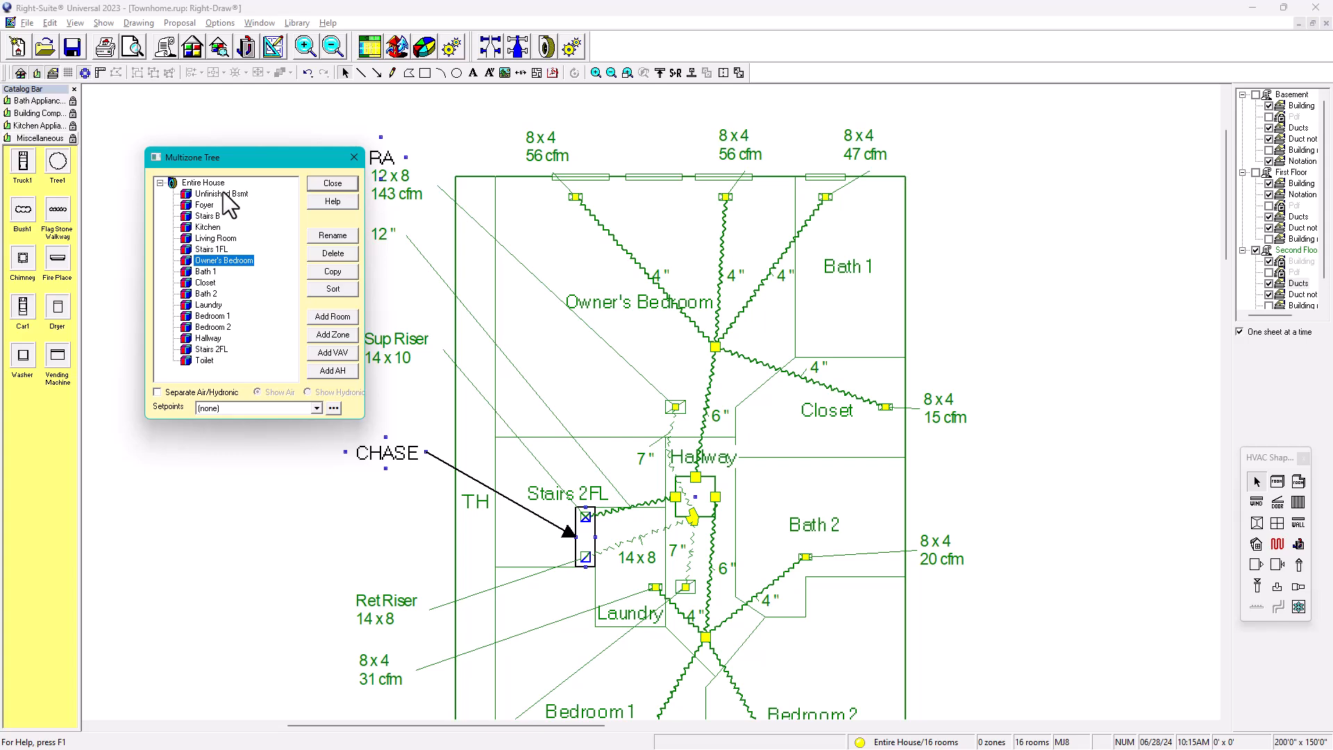